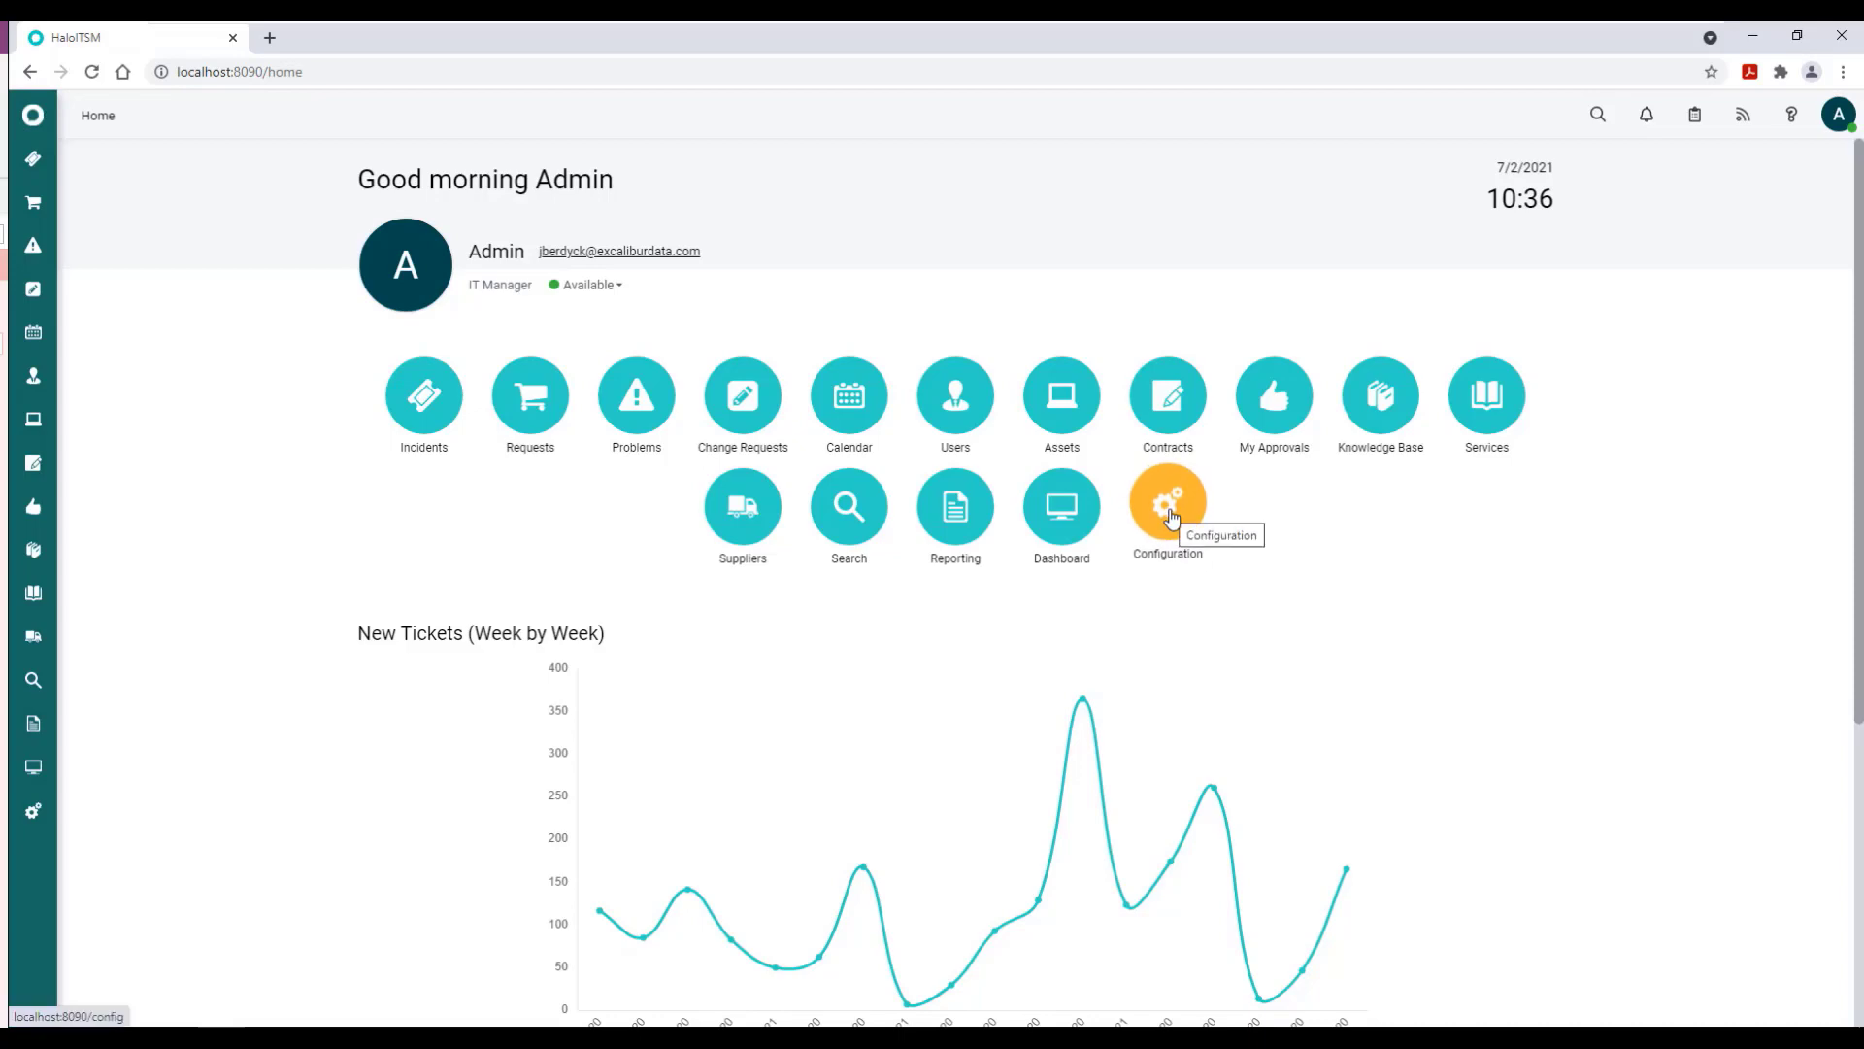
Start a new scheduled ticket from Configuration > Tickets > Scheduled Tickets.
left_click(1171, 518)
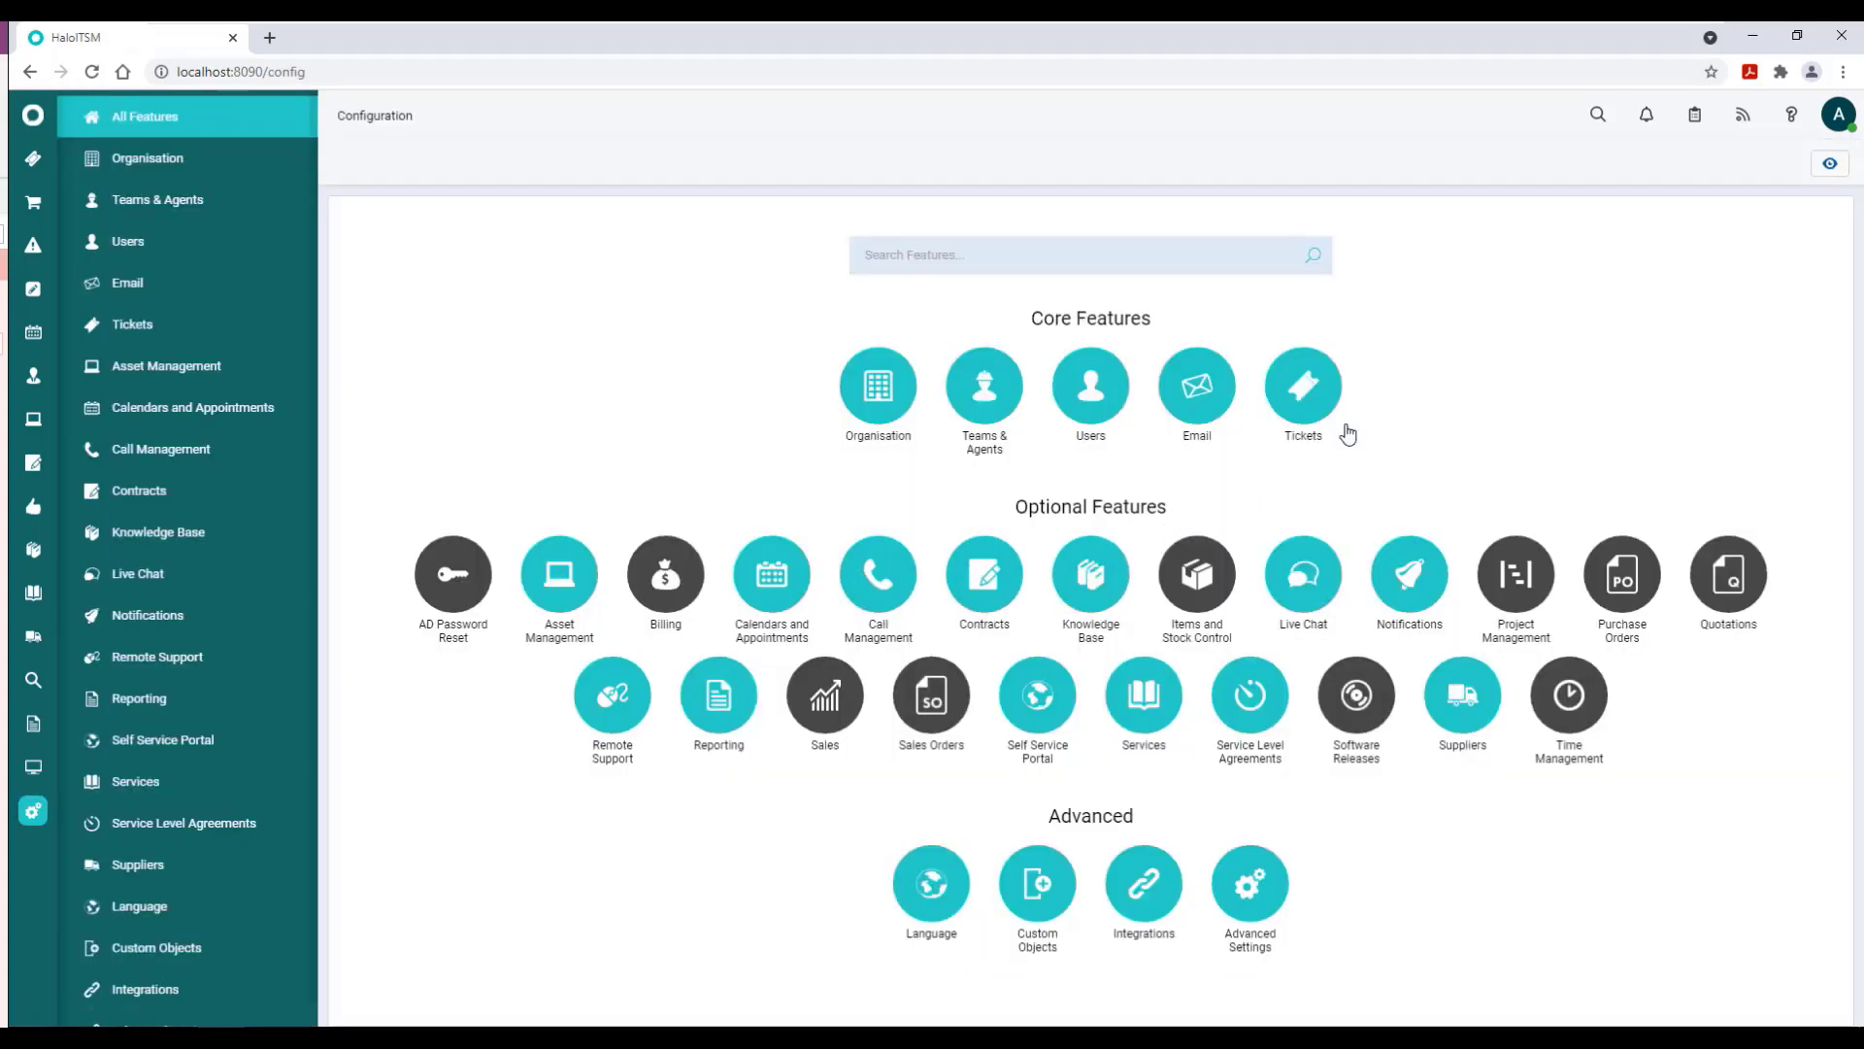
left_click(1307, 405)
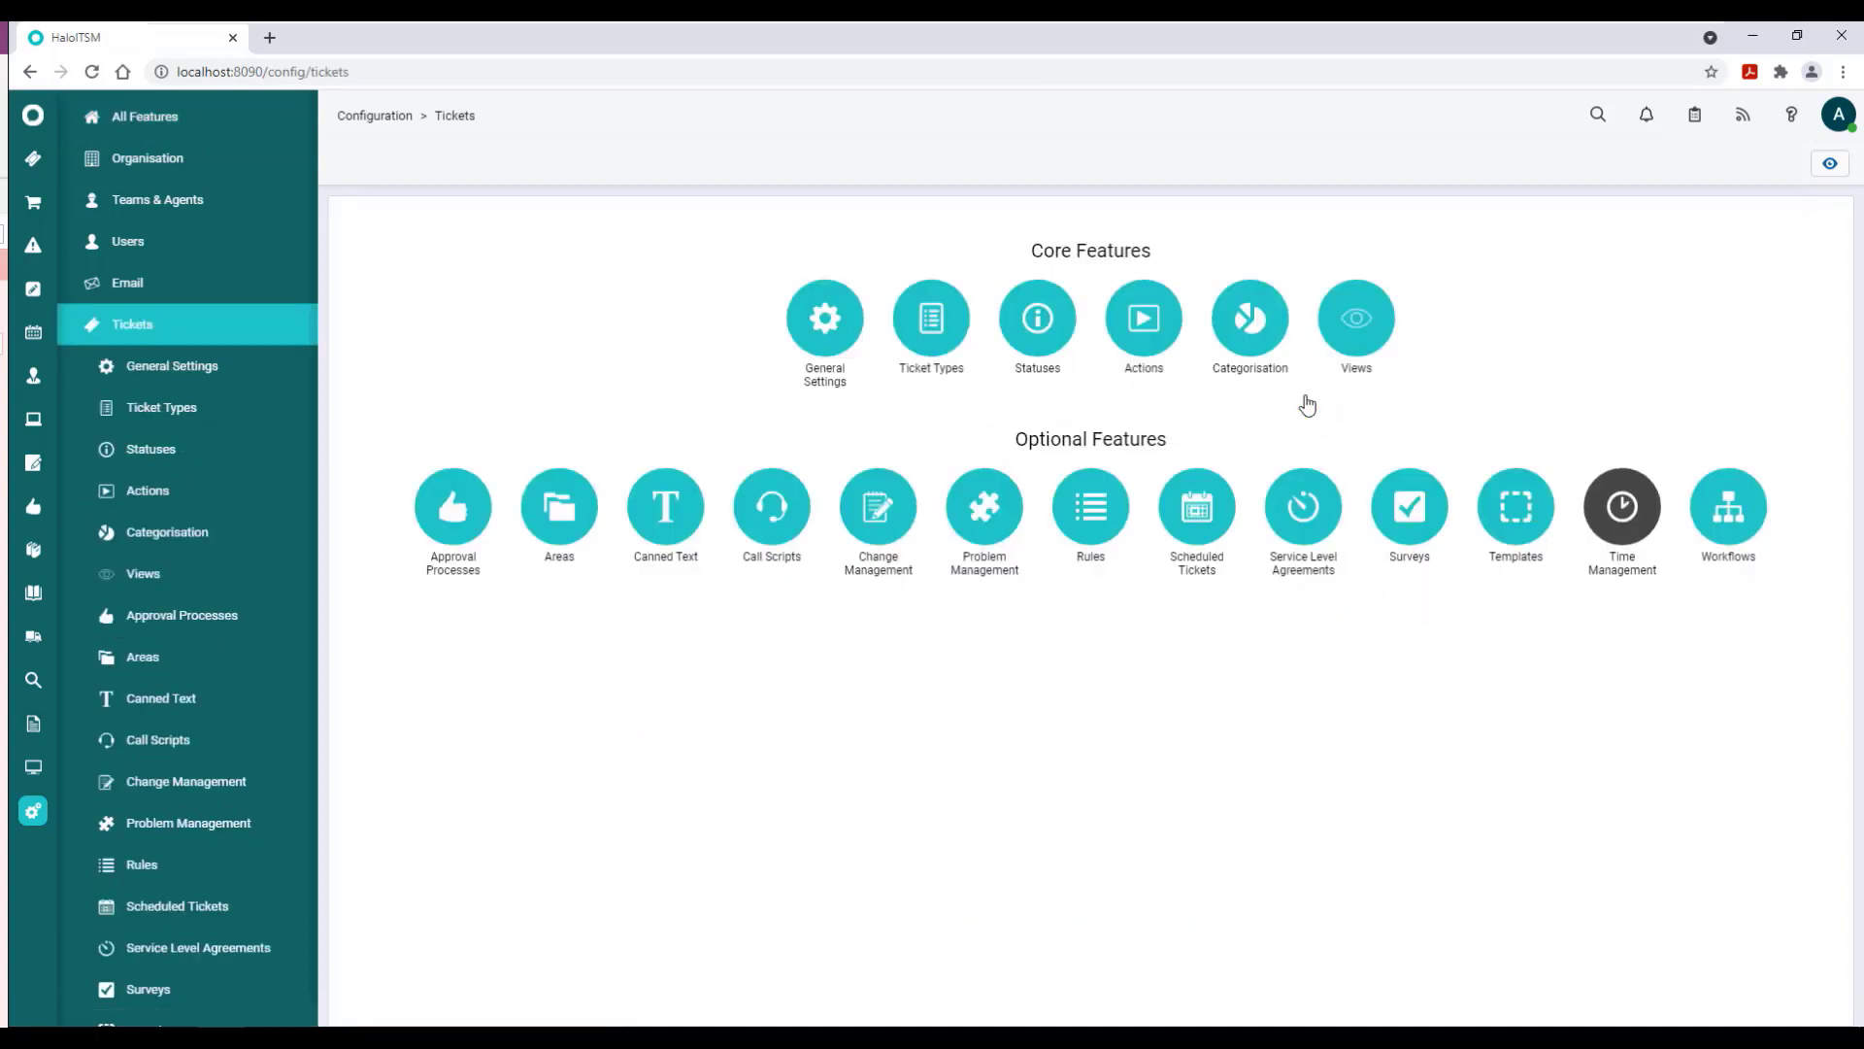
left_click(1205, 532)
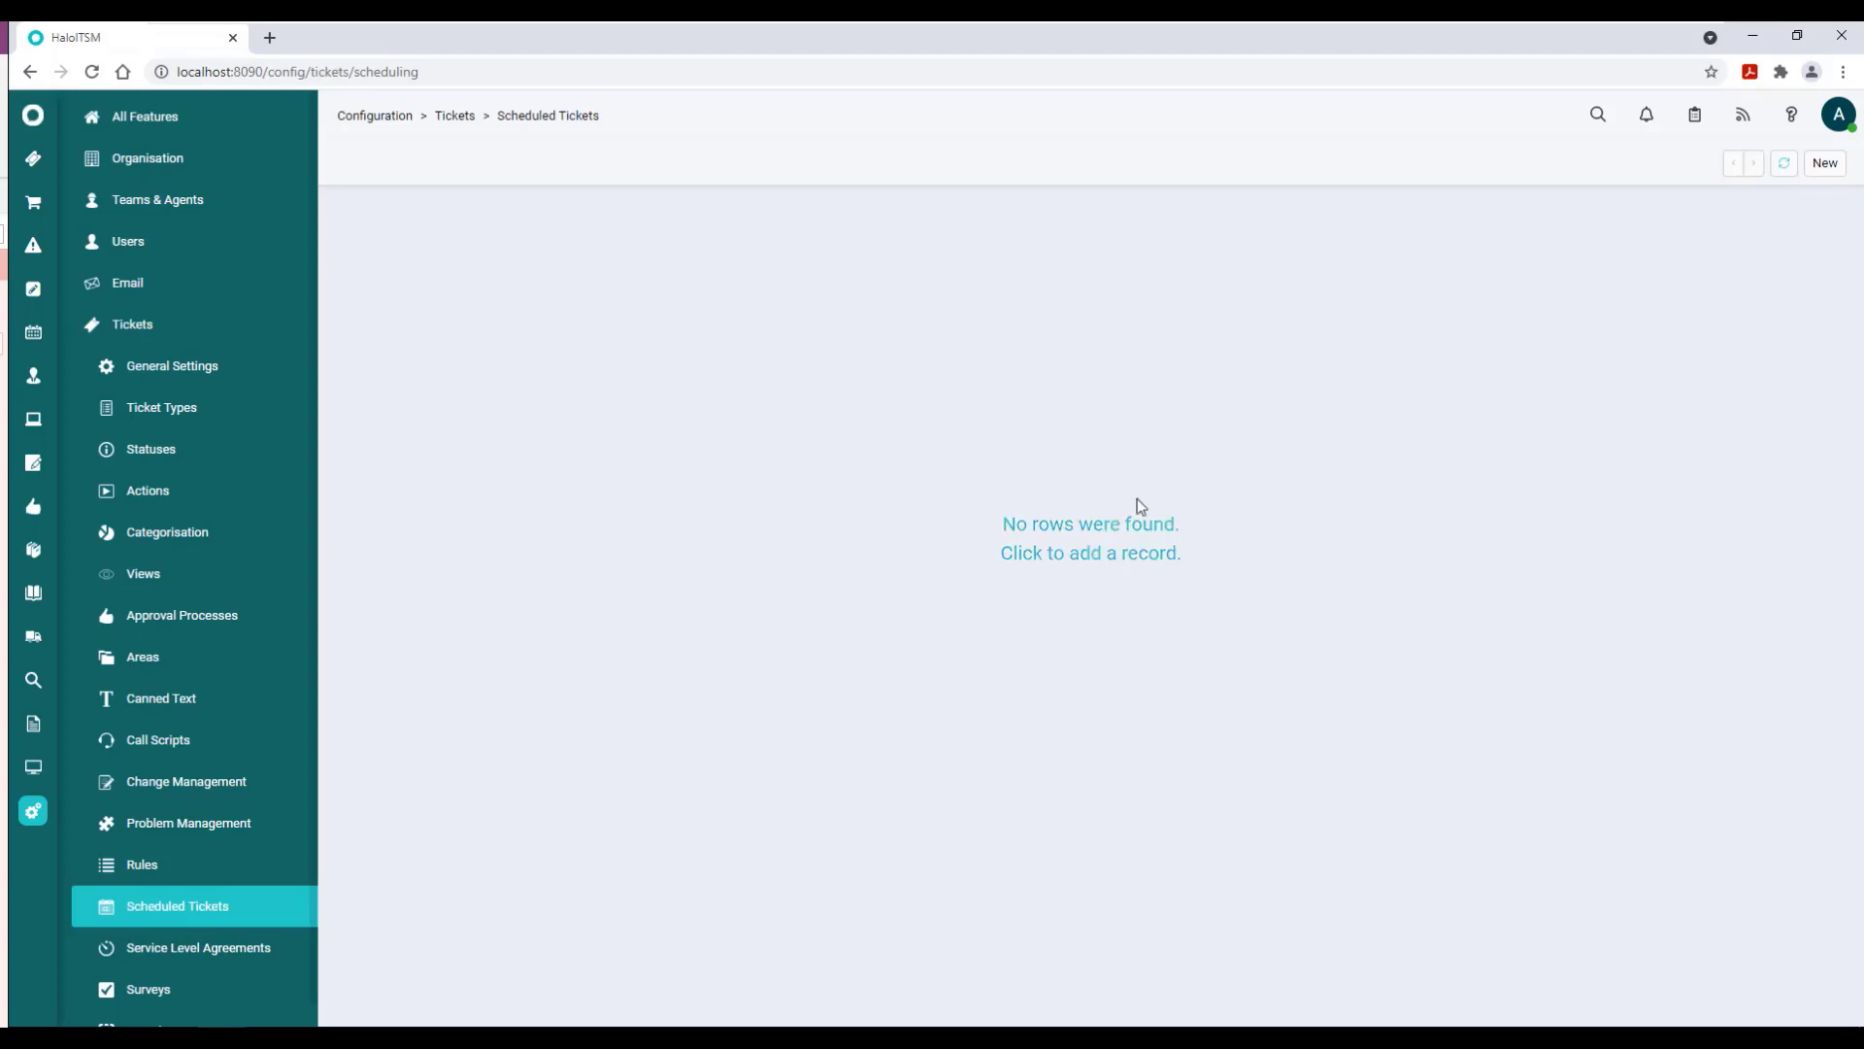
left_click(1825, 163)
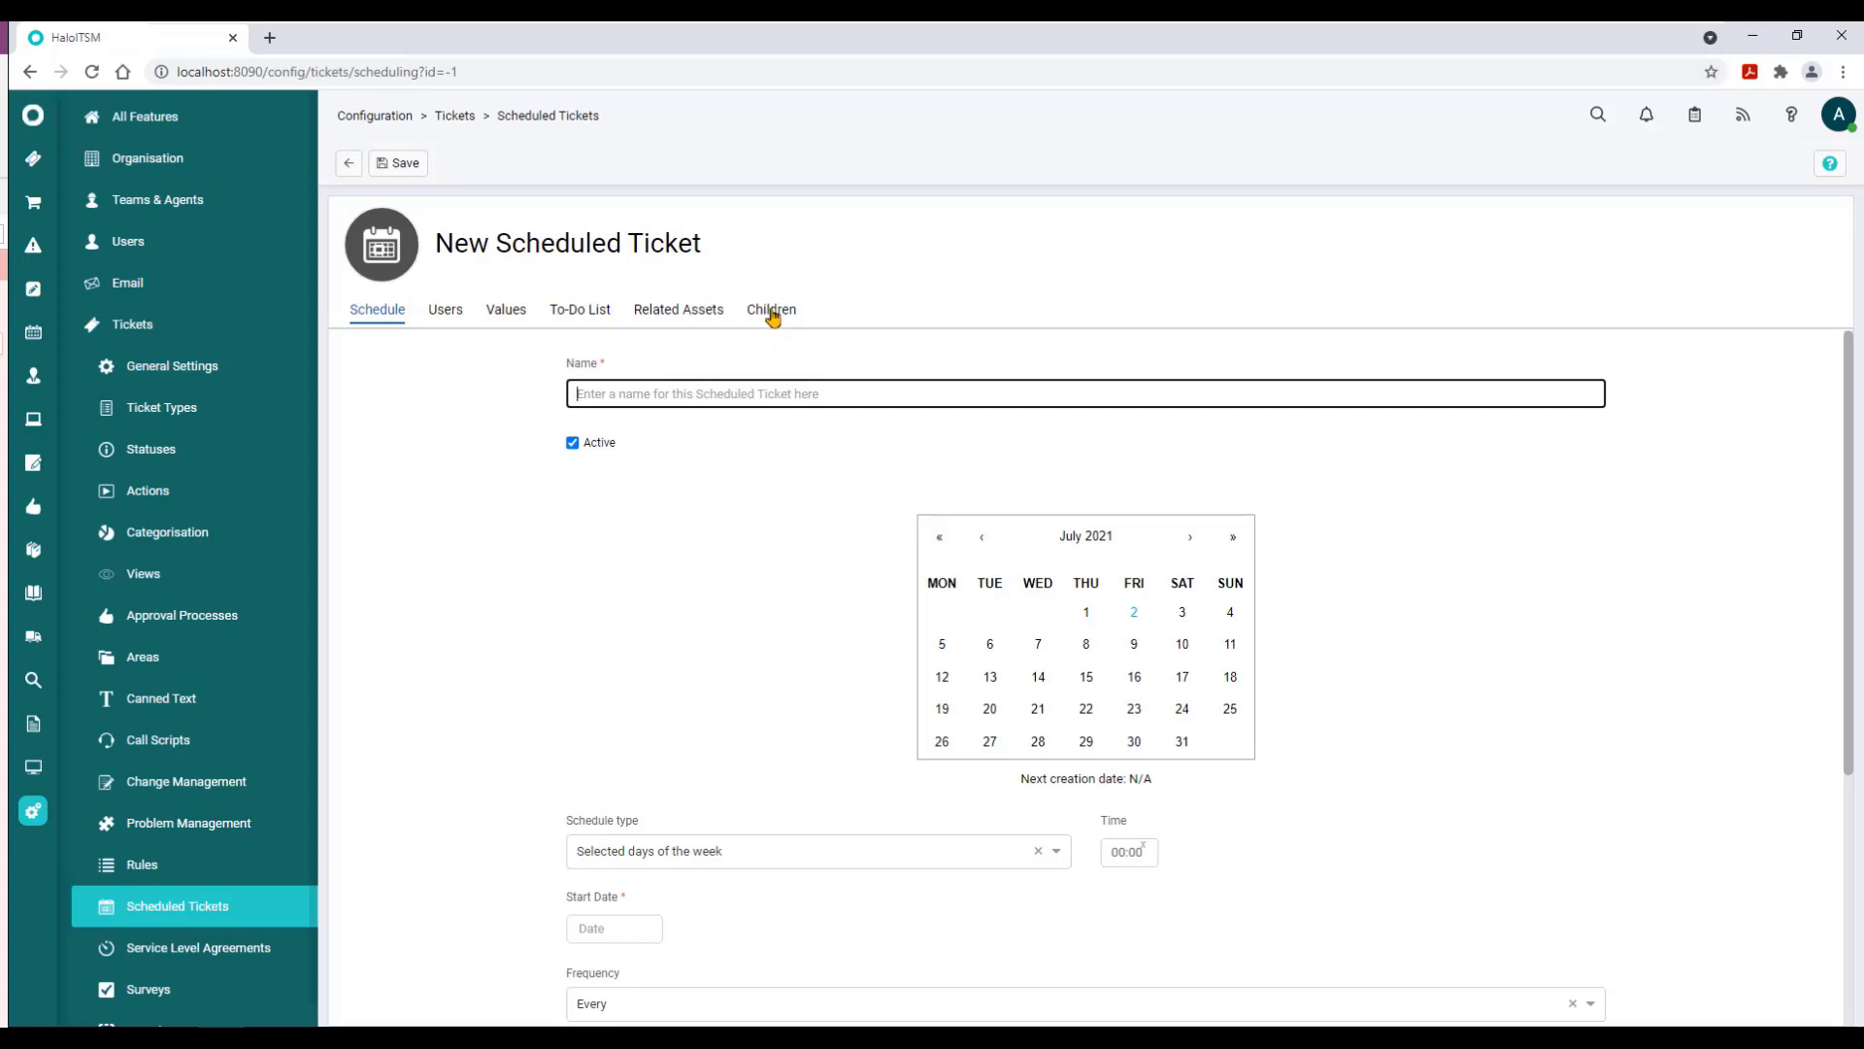
Name the scheduled ticket 'Sample Scheduled Ticket' from the autofill suggestion.
left_click(664, 395)
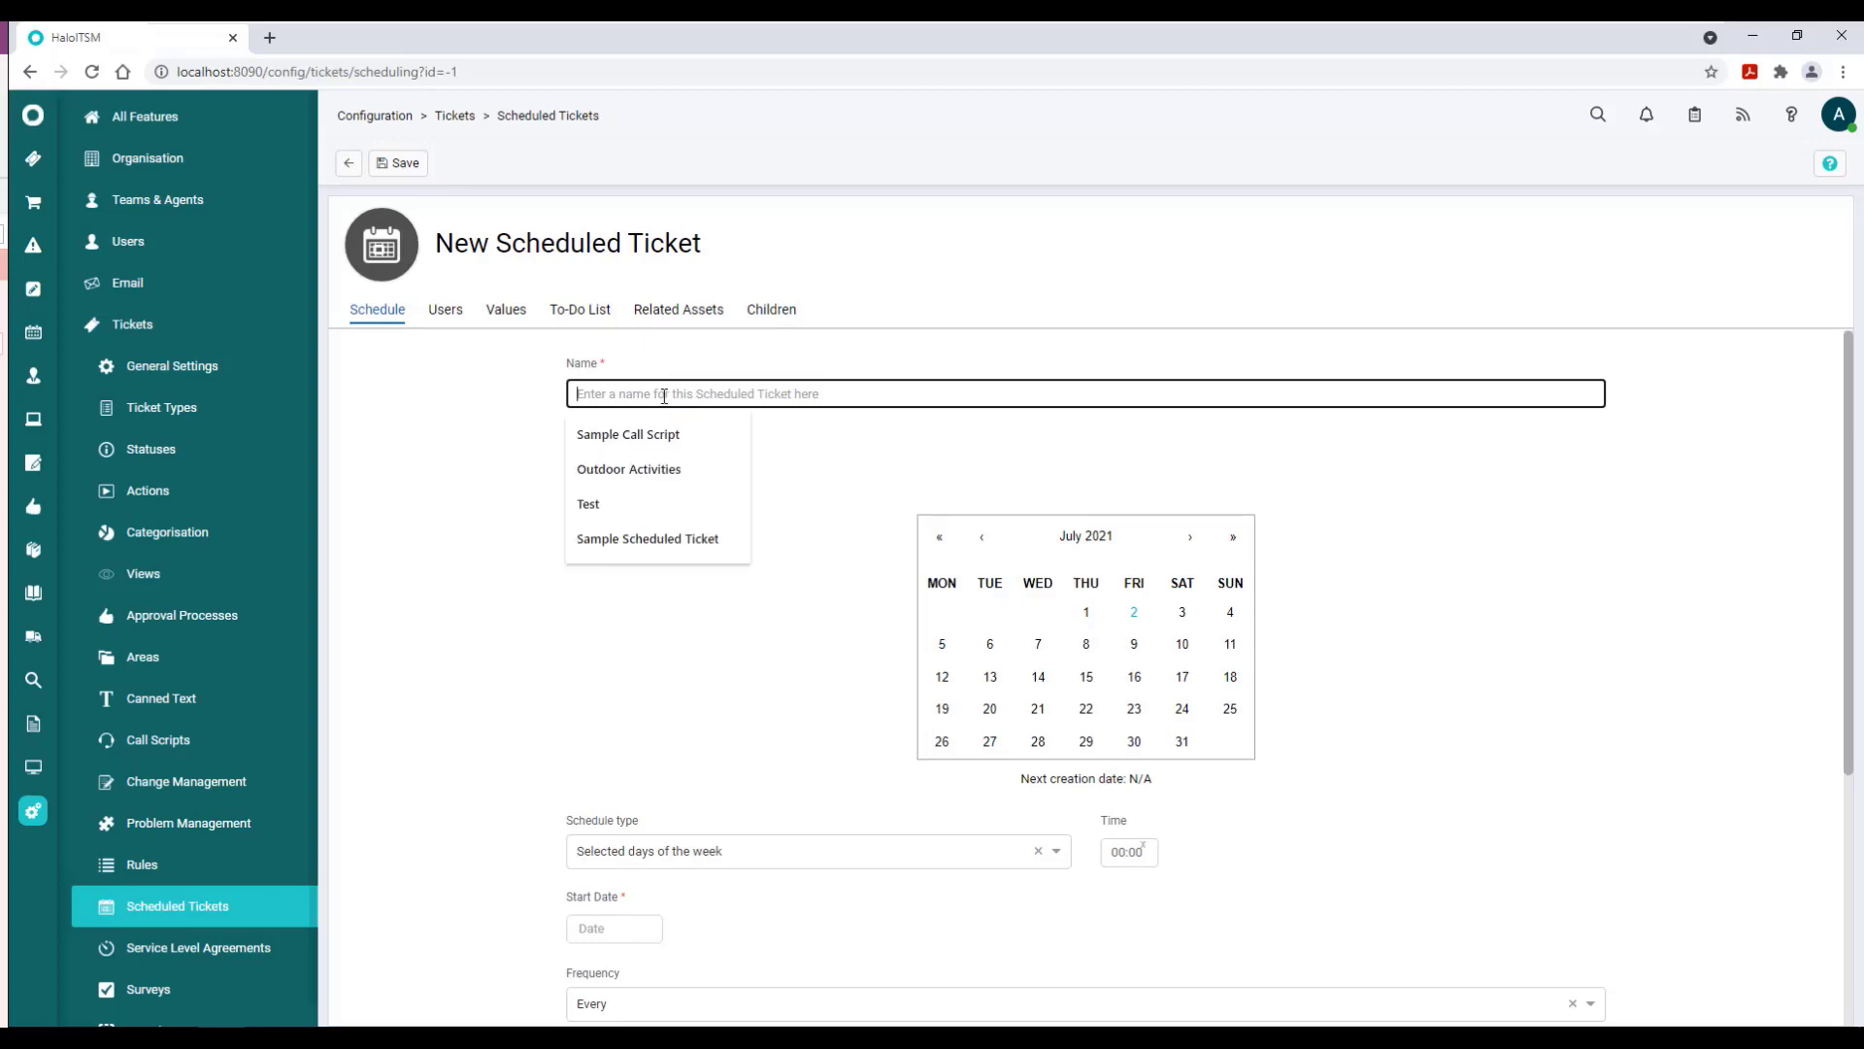
left_click(664, 542)
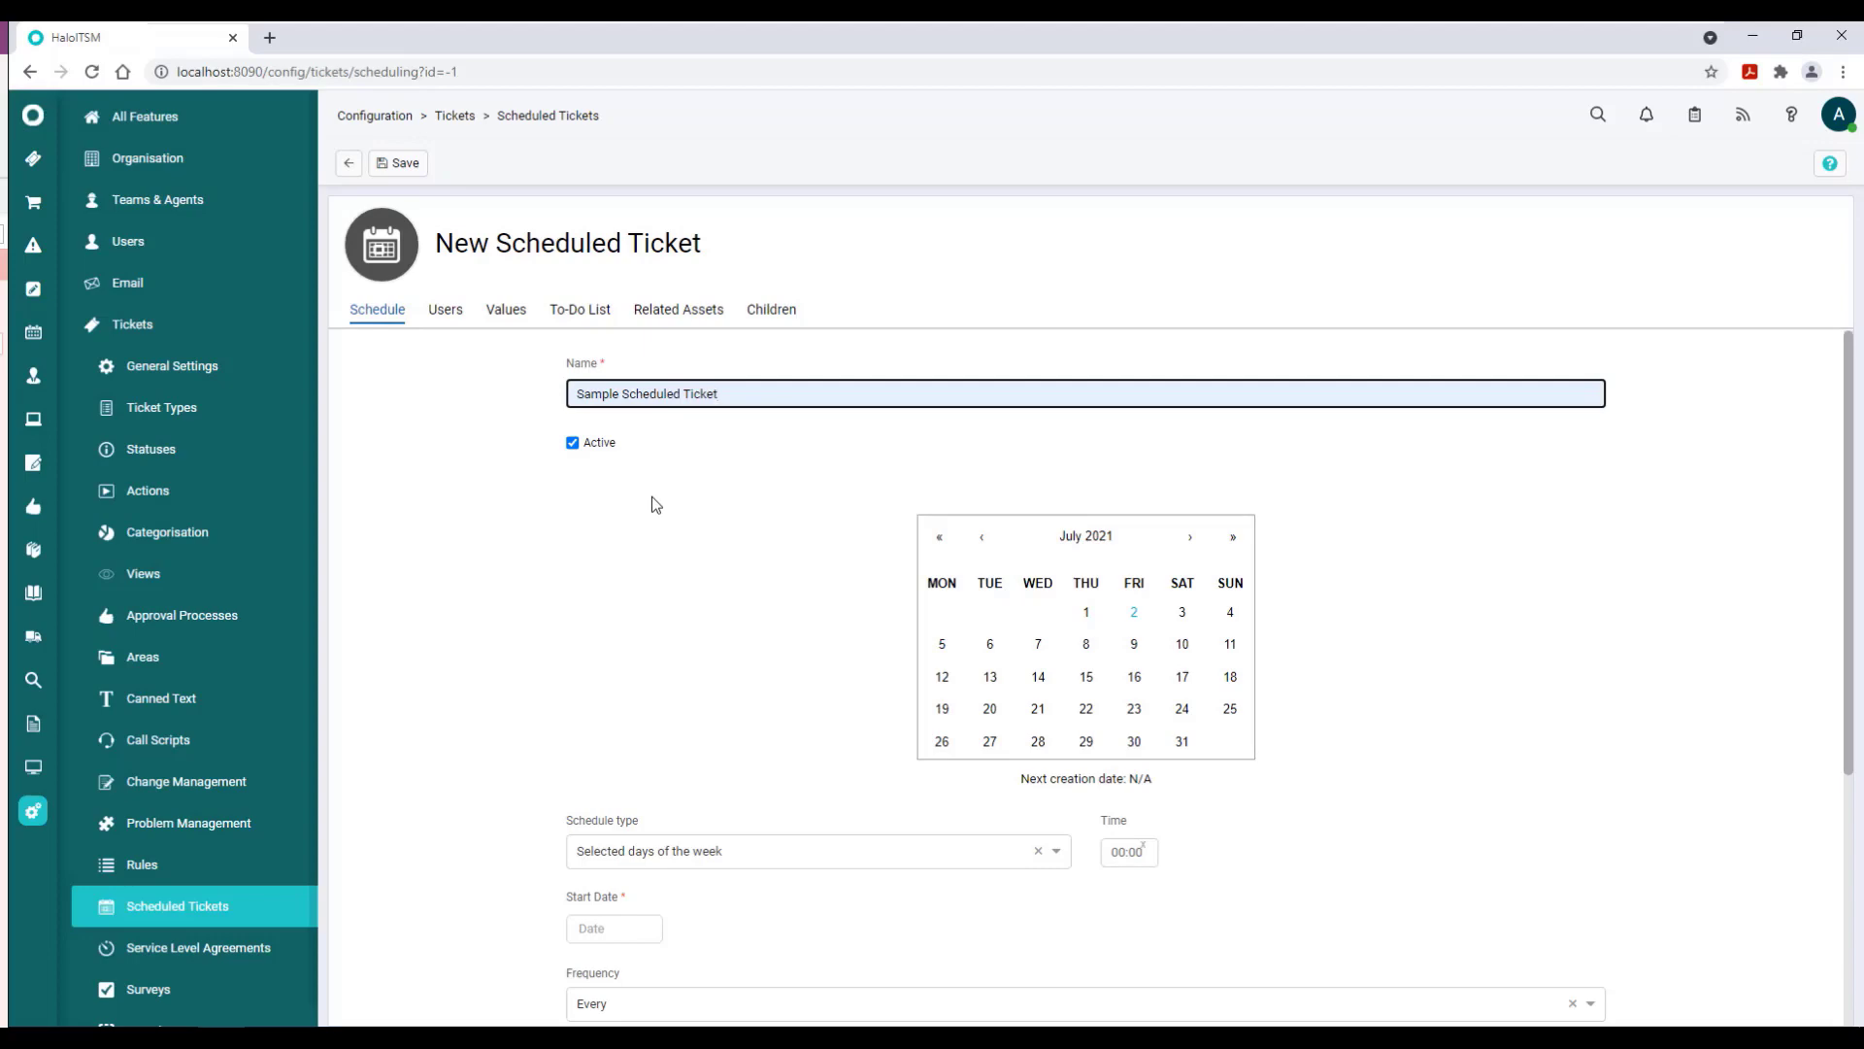
scroll(652, 497, "down", 2)
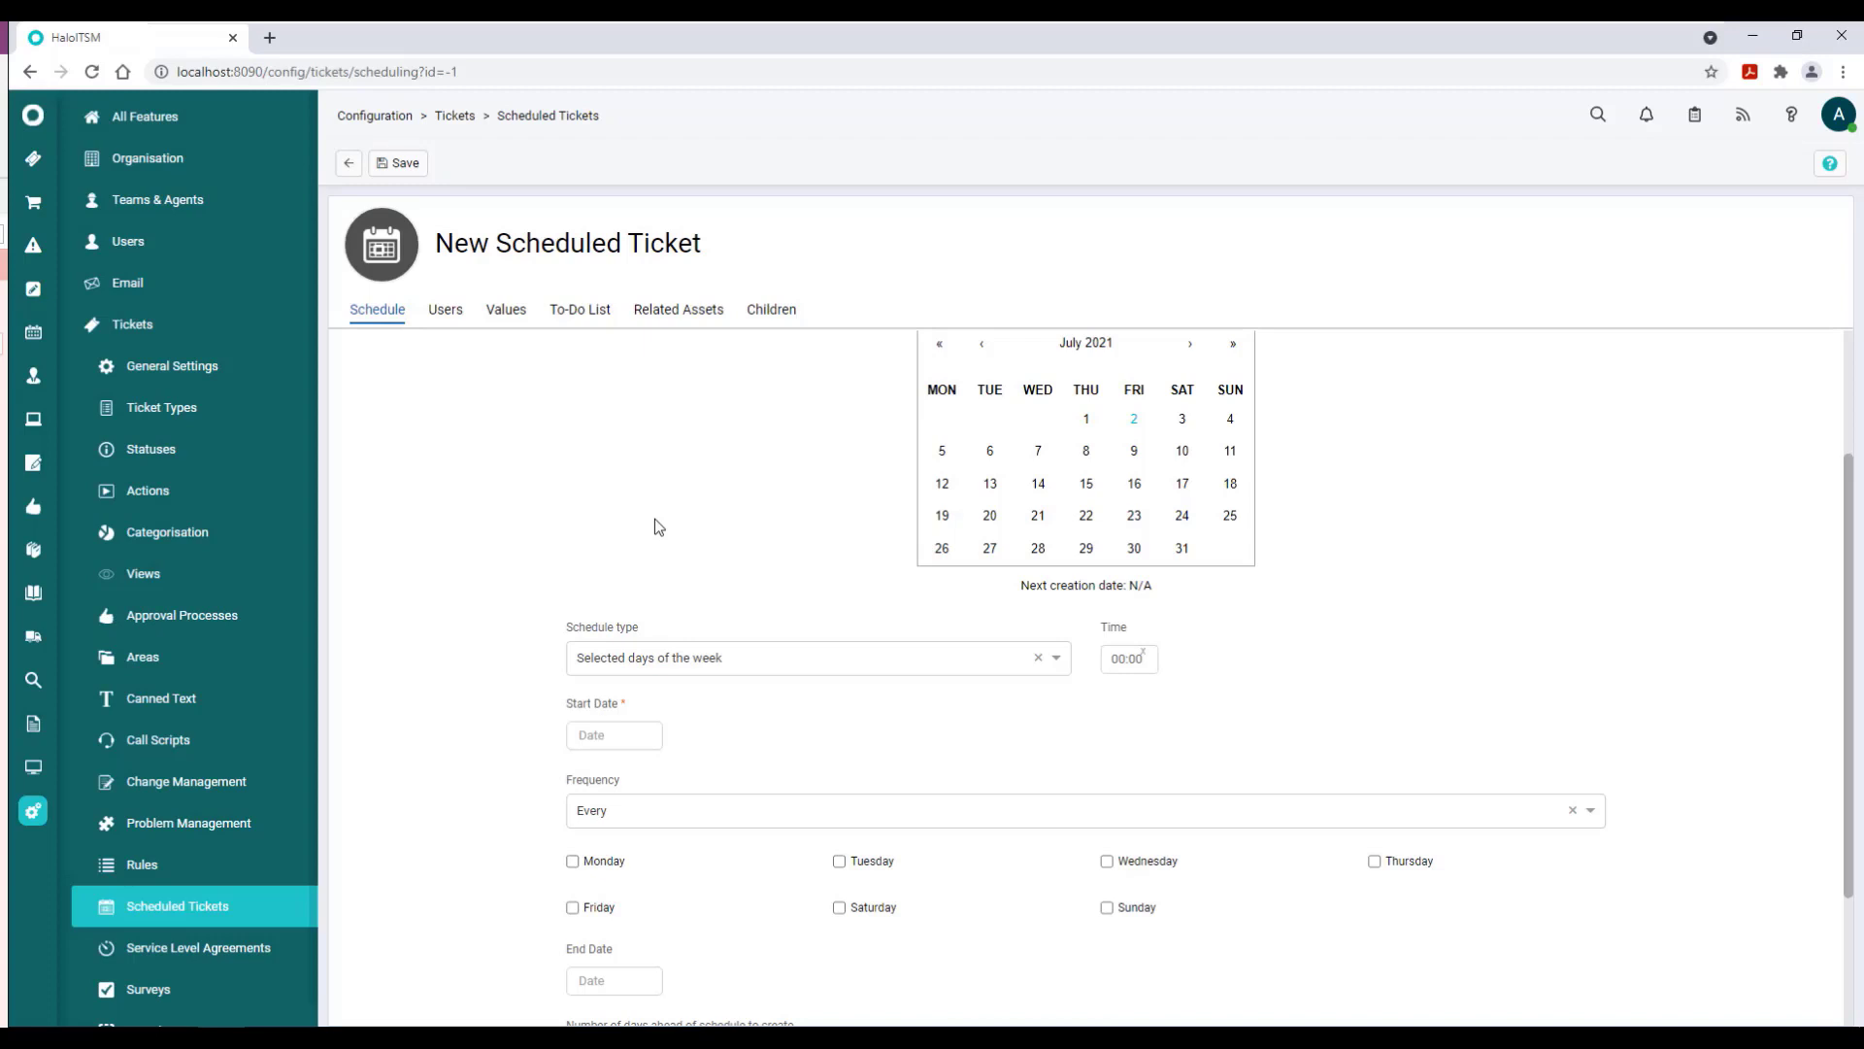
scroll(565, 668, "up", 1)
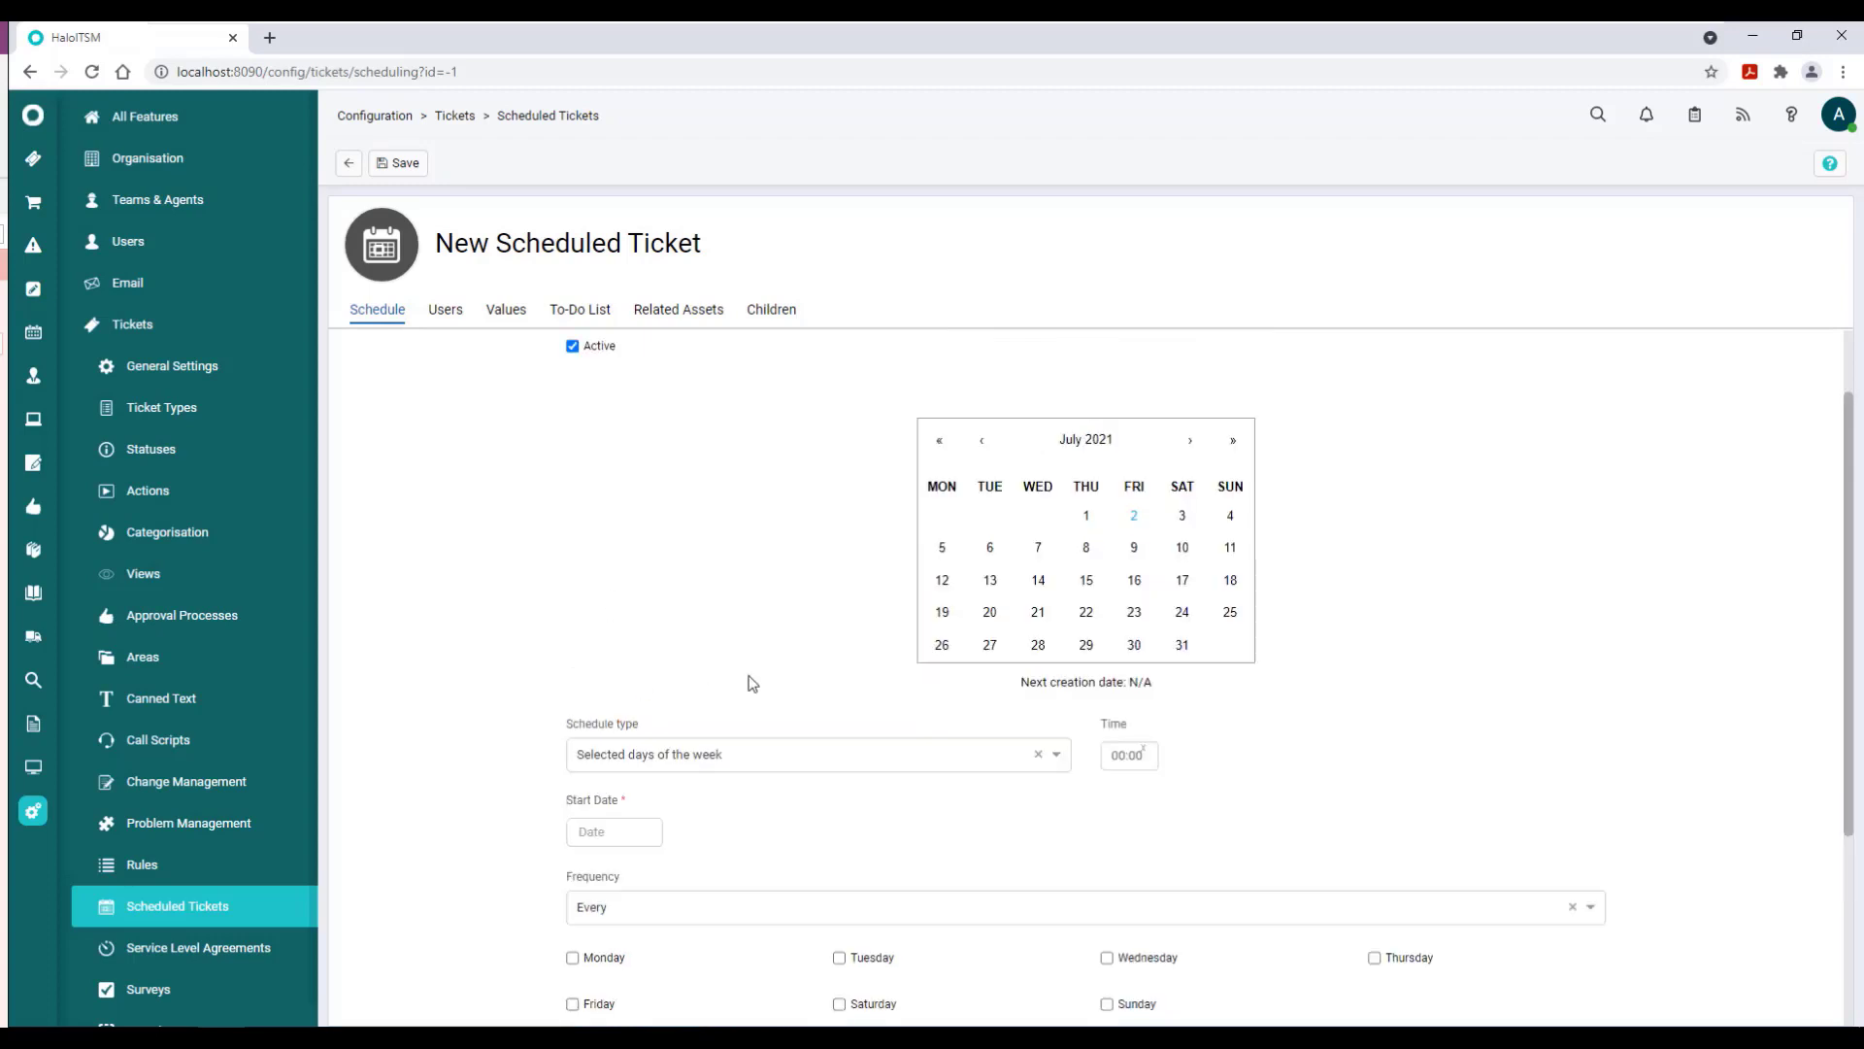
scroll(752, 683, "up", 1)
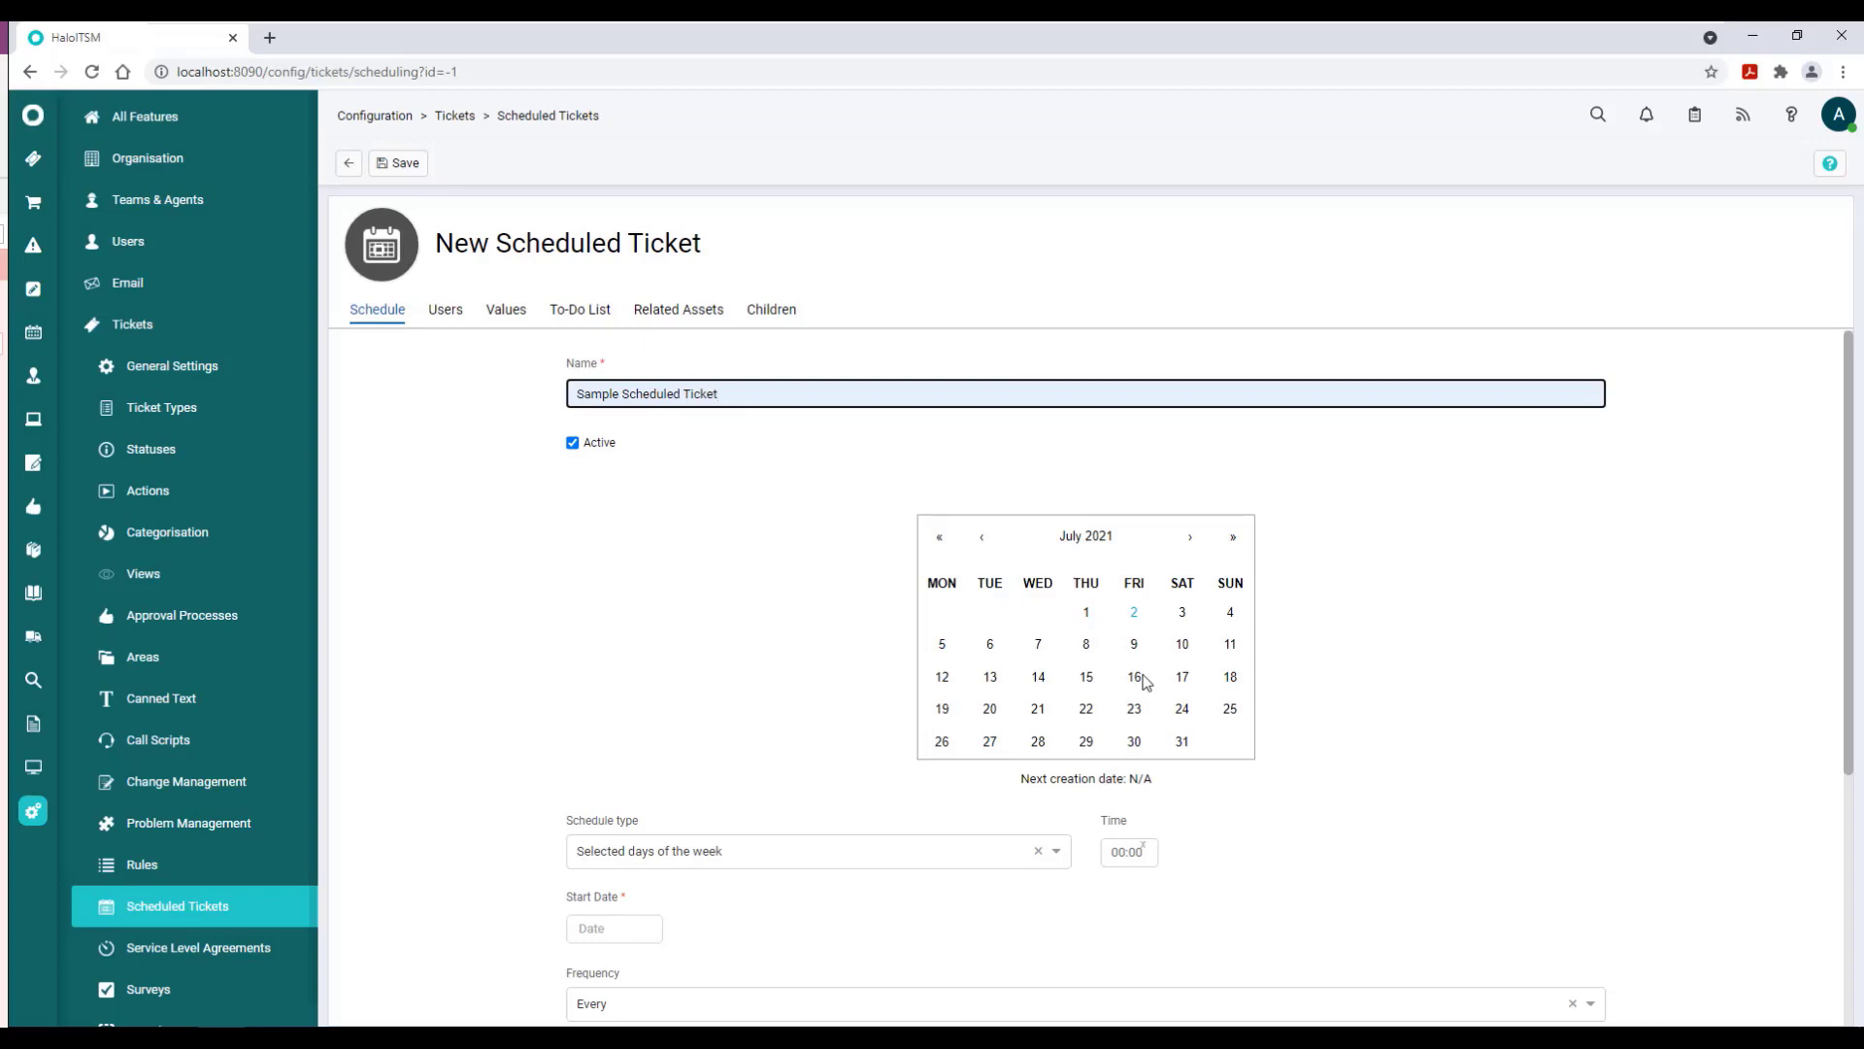
scroll(1294, 746, "down", 1)
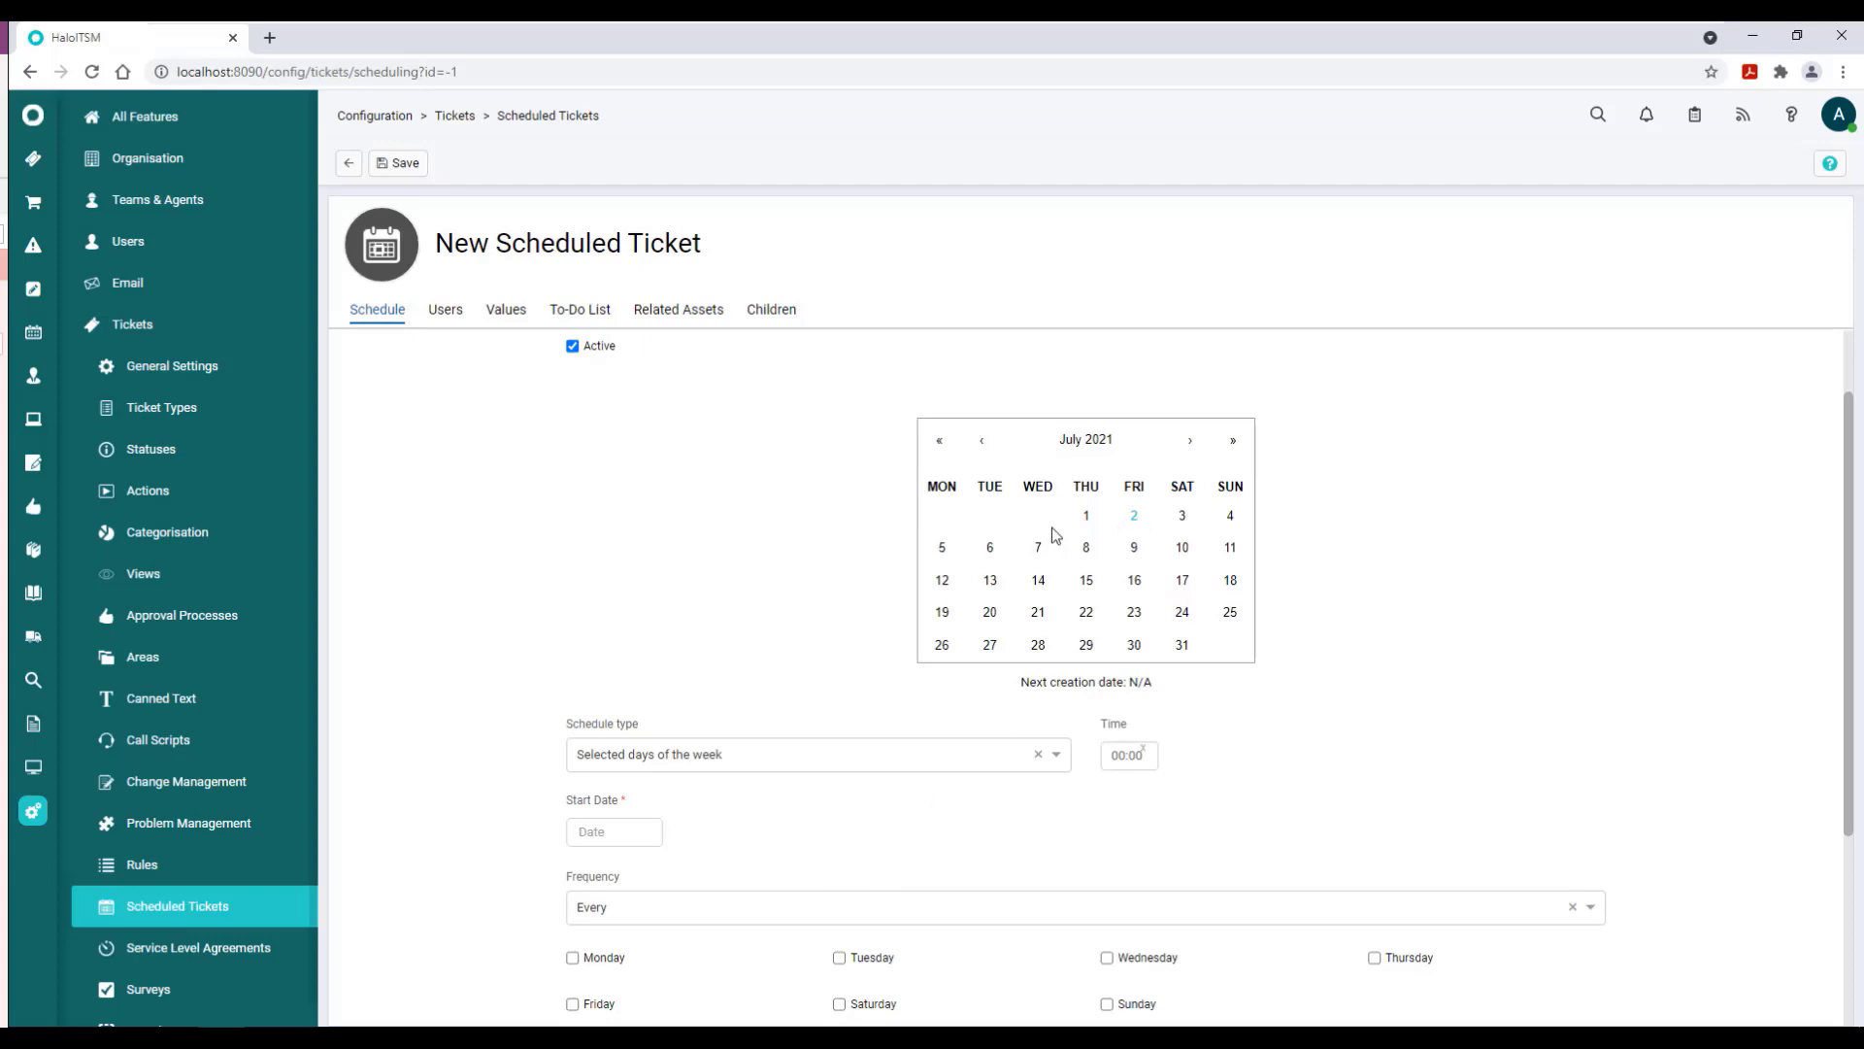
left_click(1191, 443)
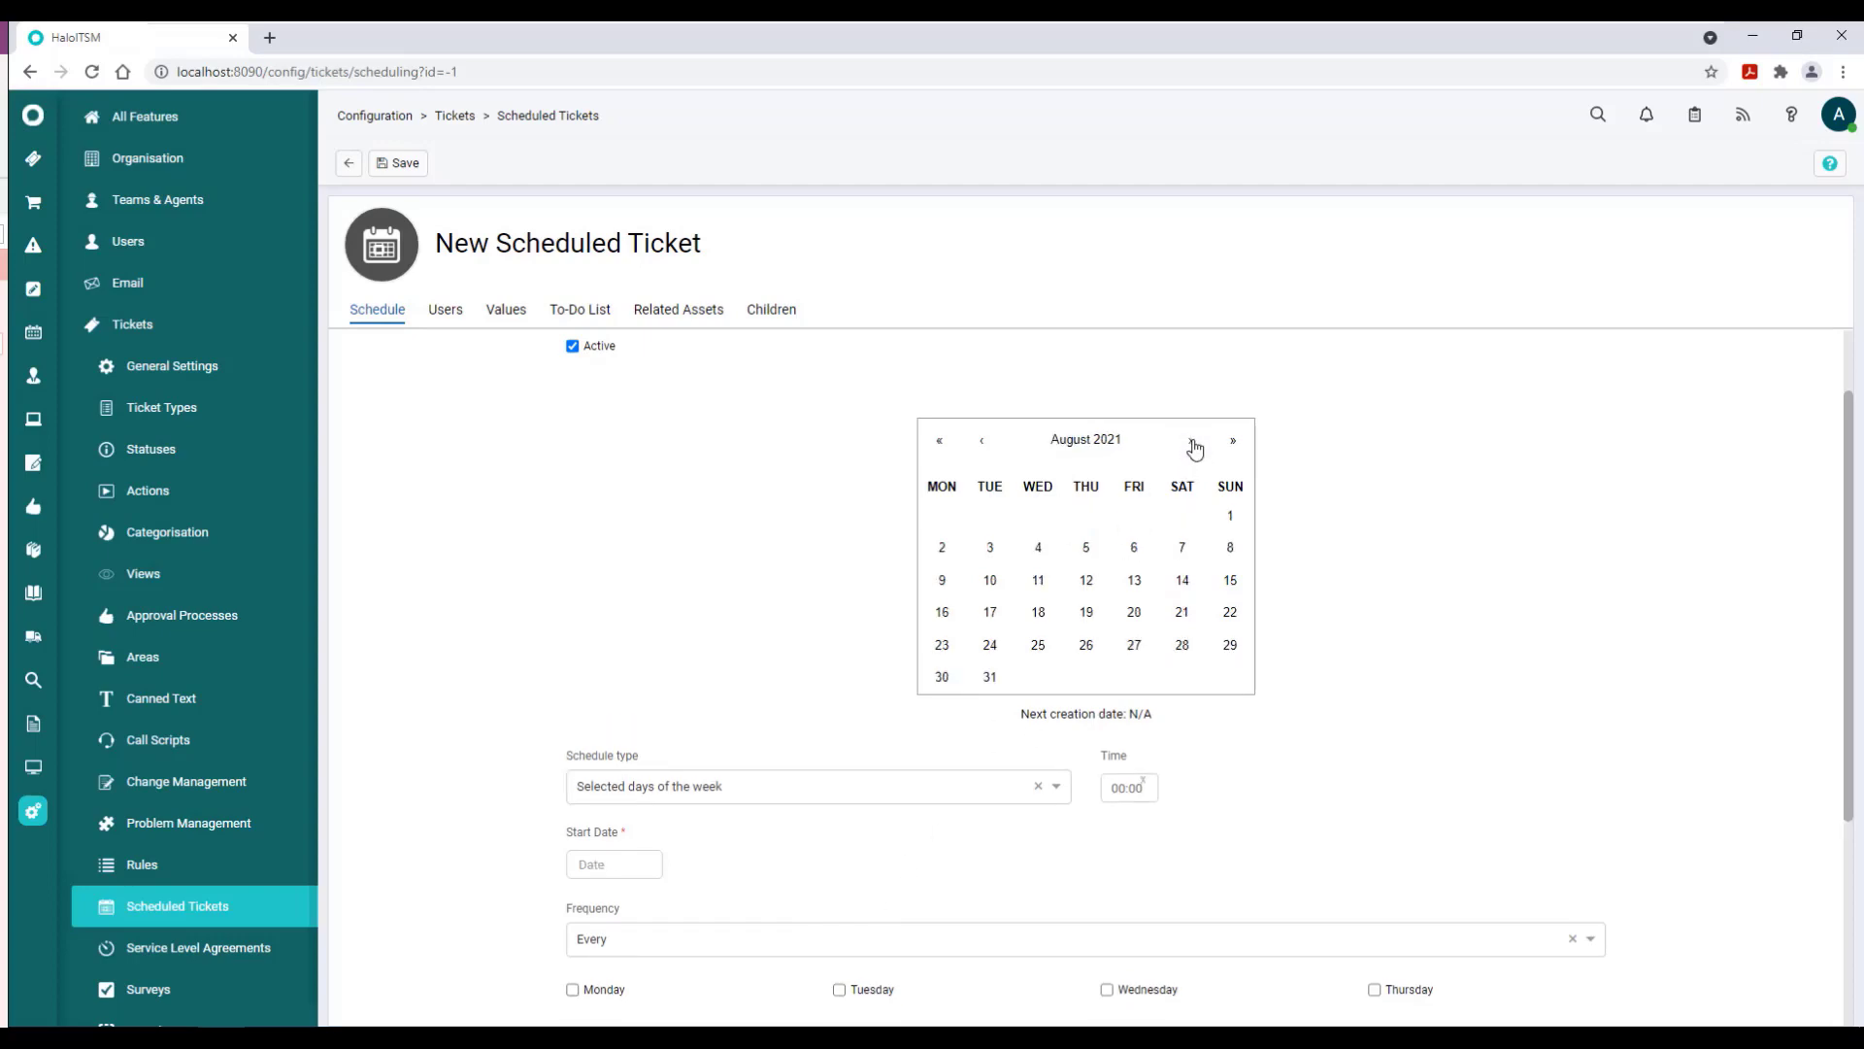
left_click(1192, 443)
left_click(1193, 445)
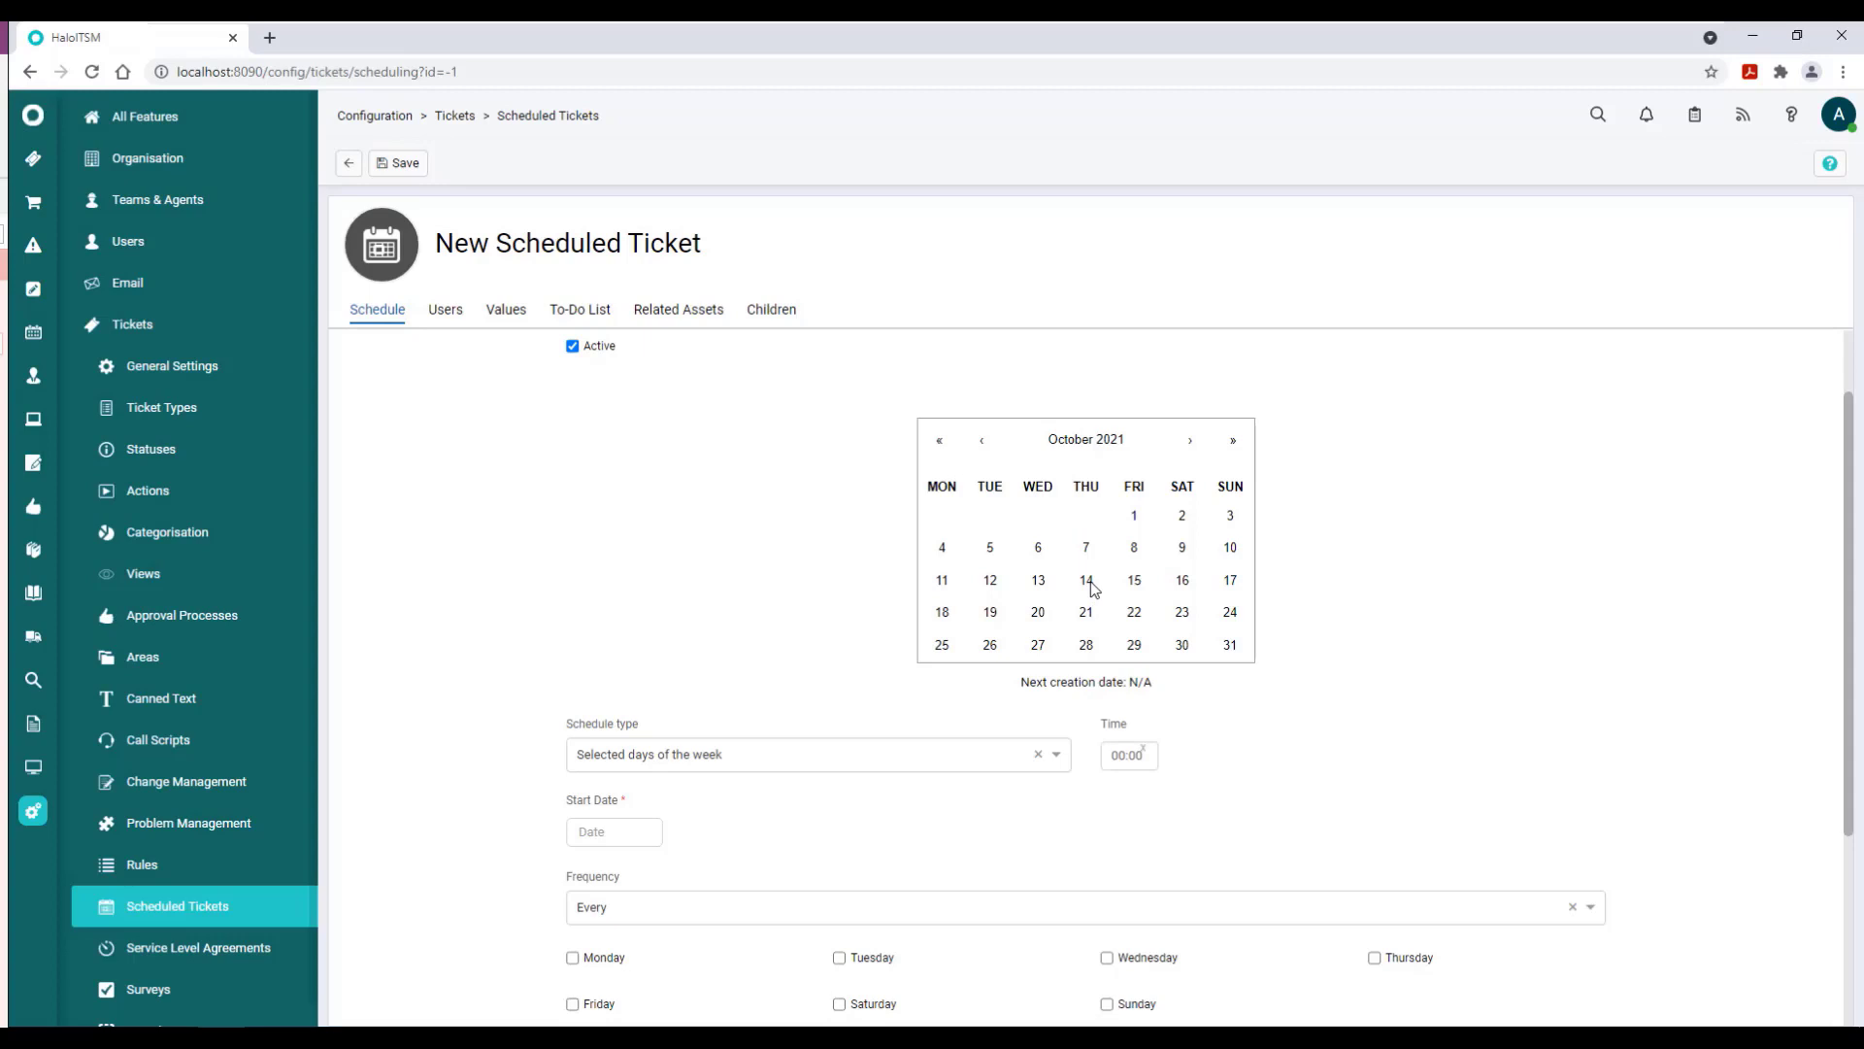
left_click(981, 443)
left_click(980, 446)
left_click(981, 447)
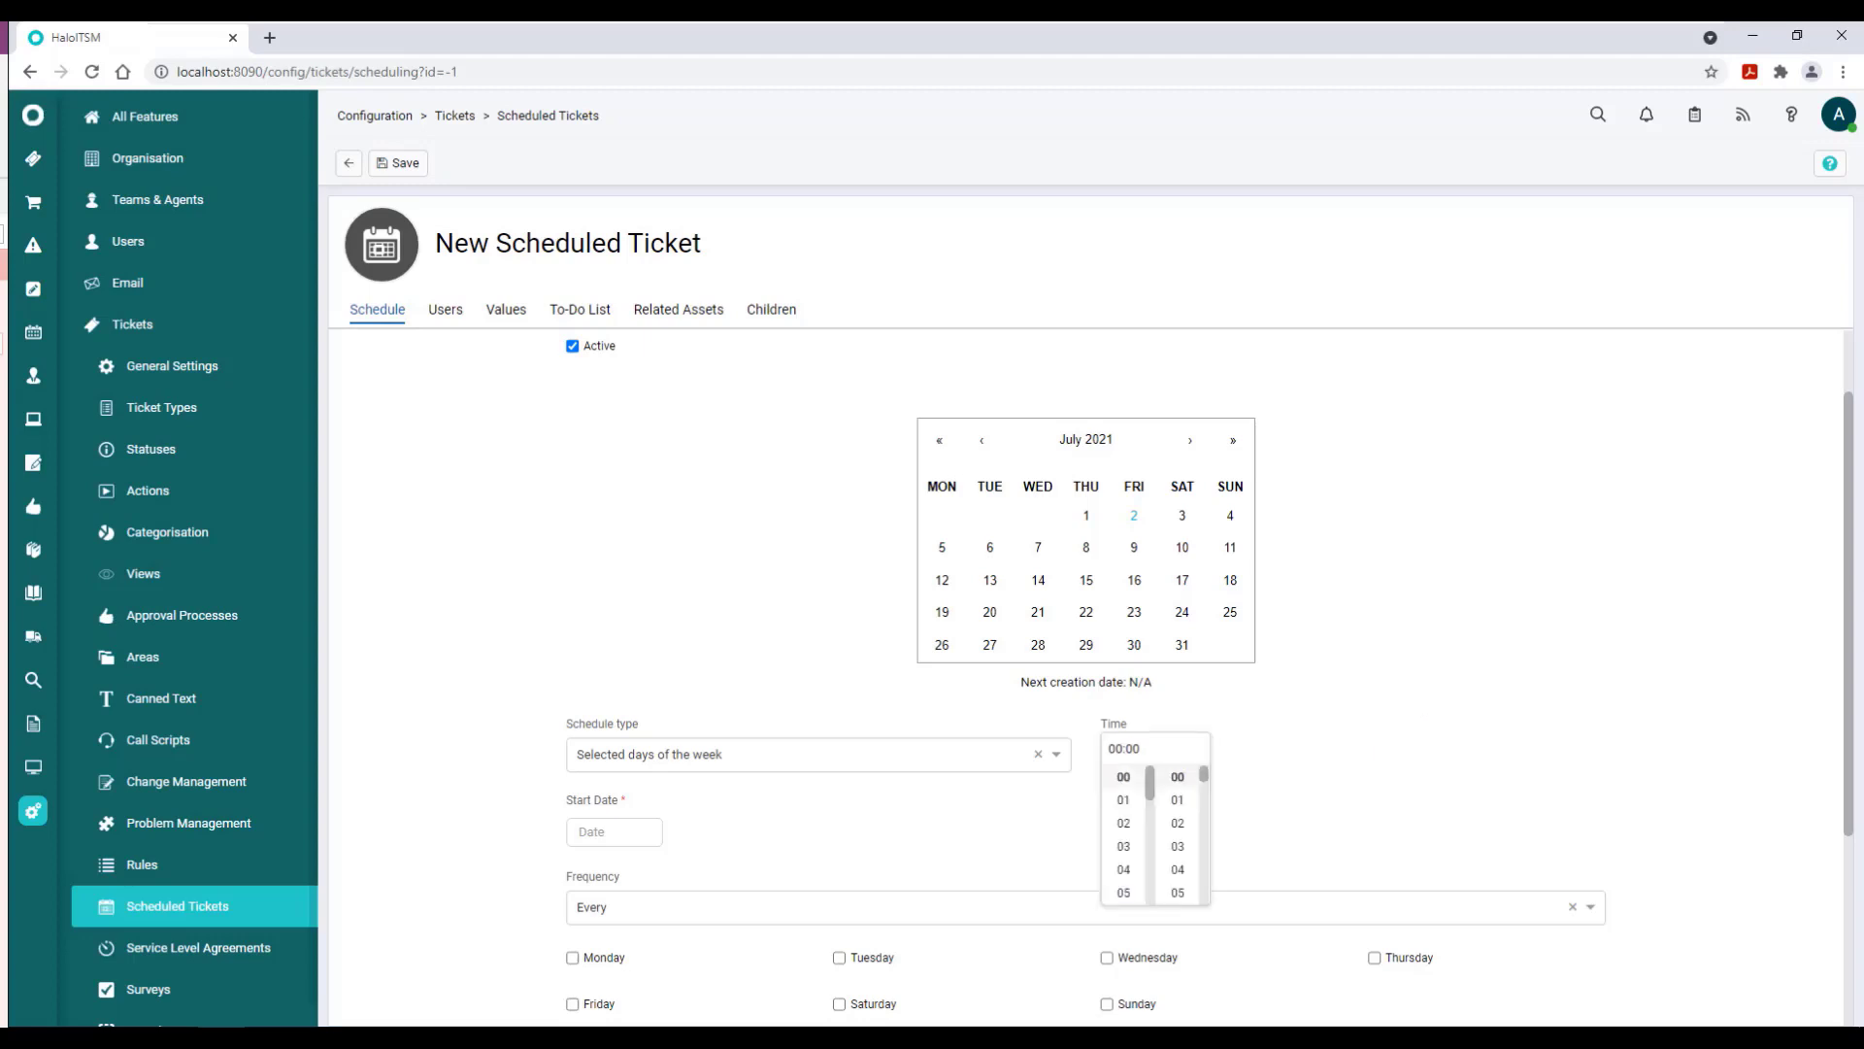
Pick hour 09 in the Time field so the ticket runs at 09:00.
left_click_drag(1853, 470, 1855, 668)
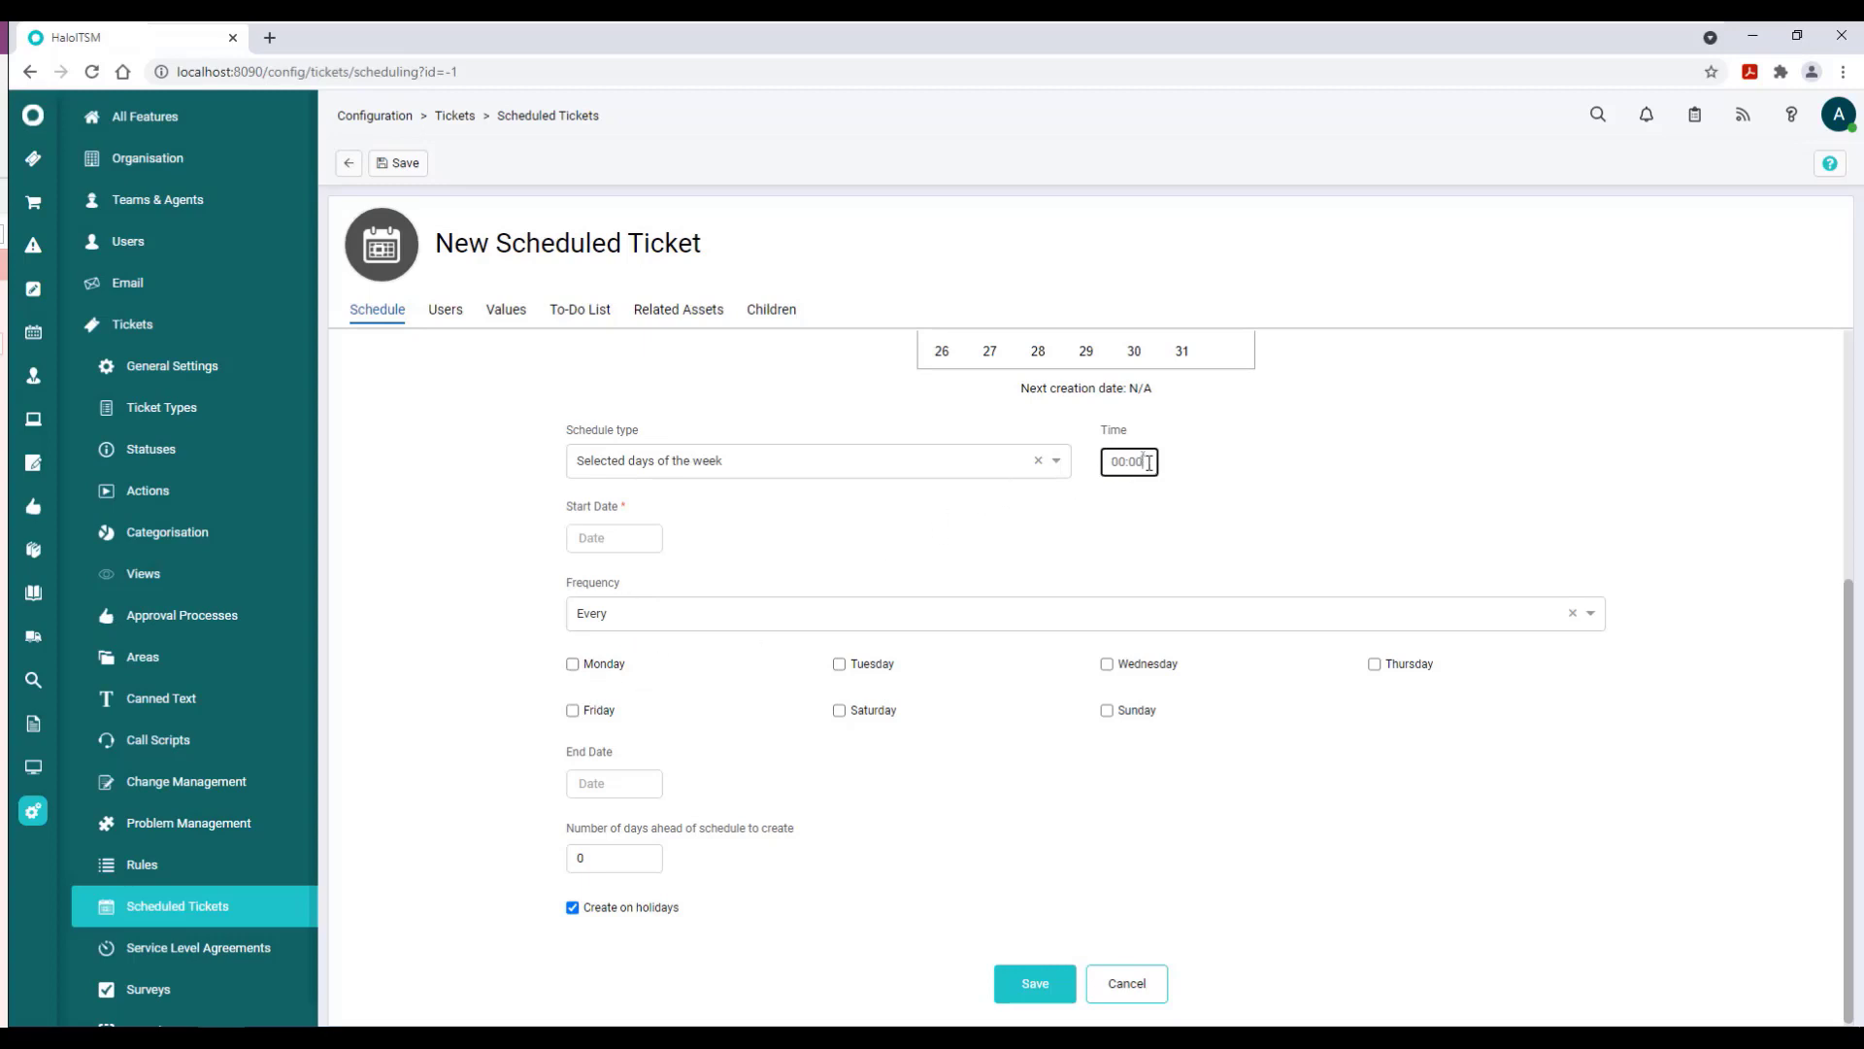
left_click(1149, 469)
scroll(1147, 593, "down", 2)
left_click(1125, 572)
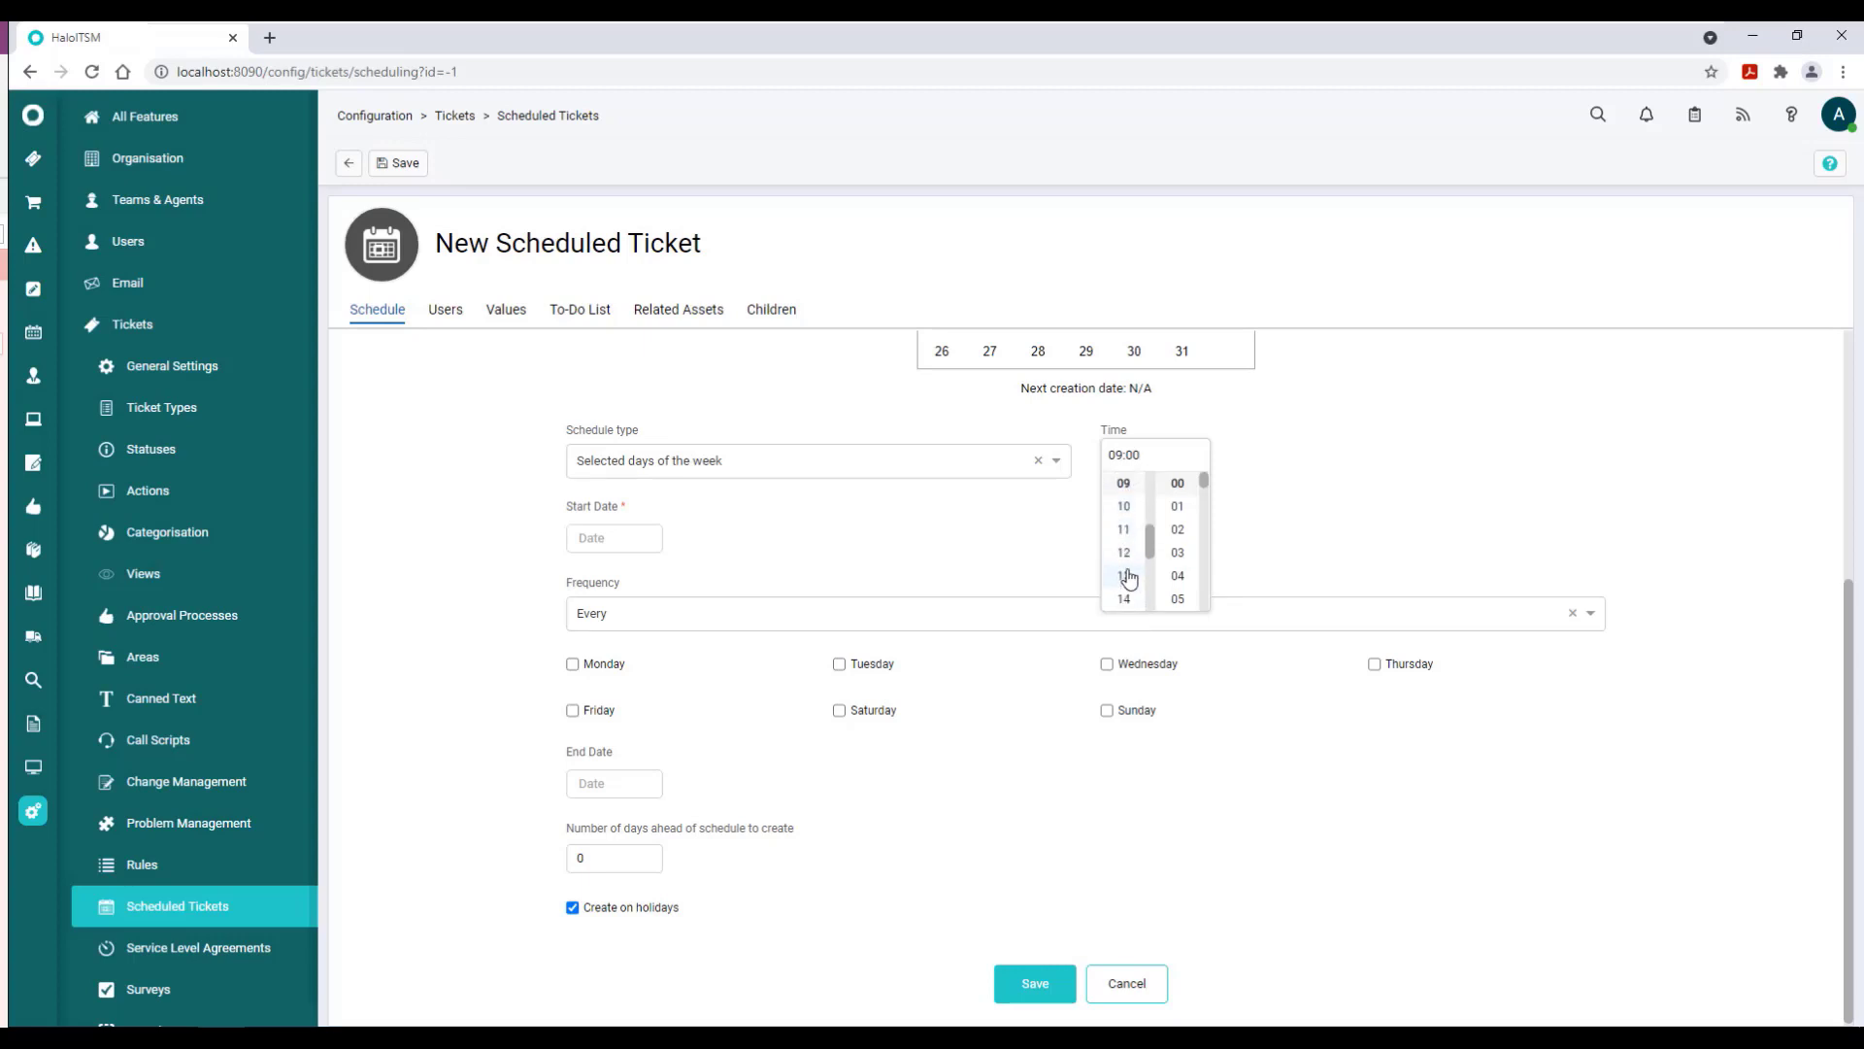
left_click(1350, 530)
Set the start date to 7/1/2021 and recur on Mondays and Fridays.
left_click(646, 538)
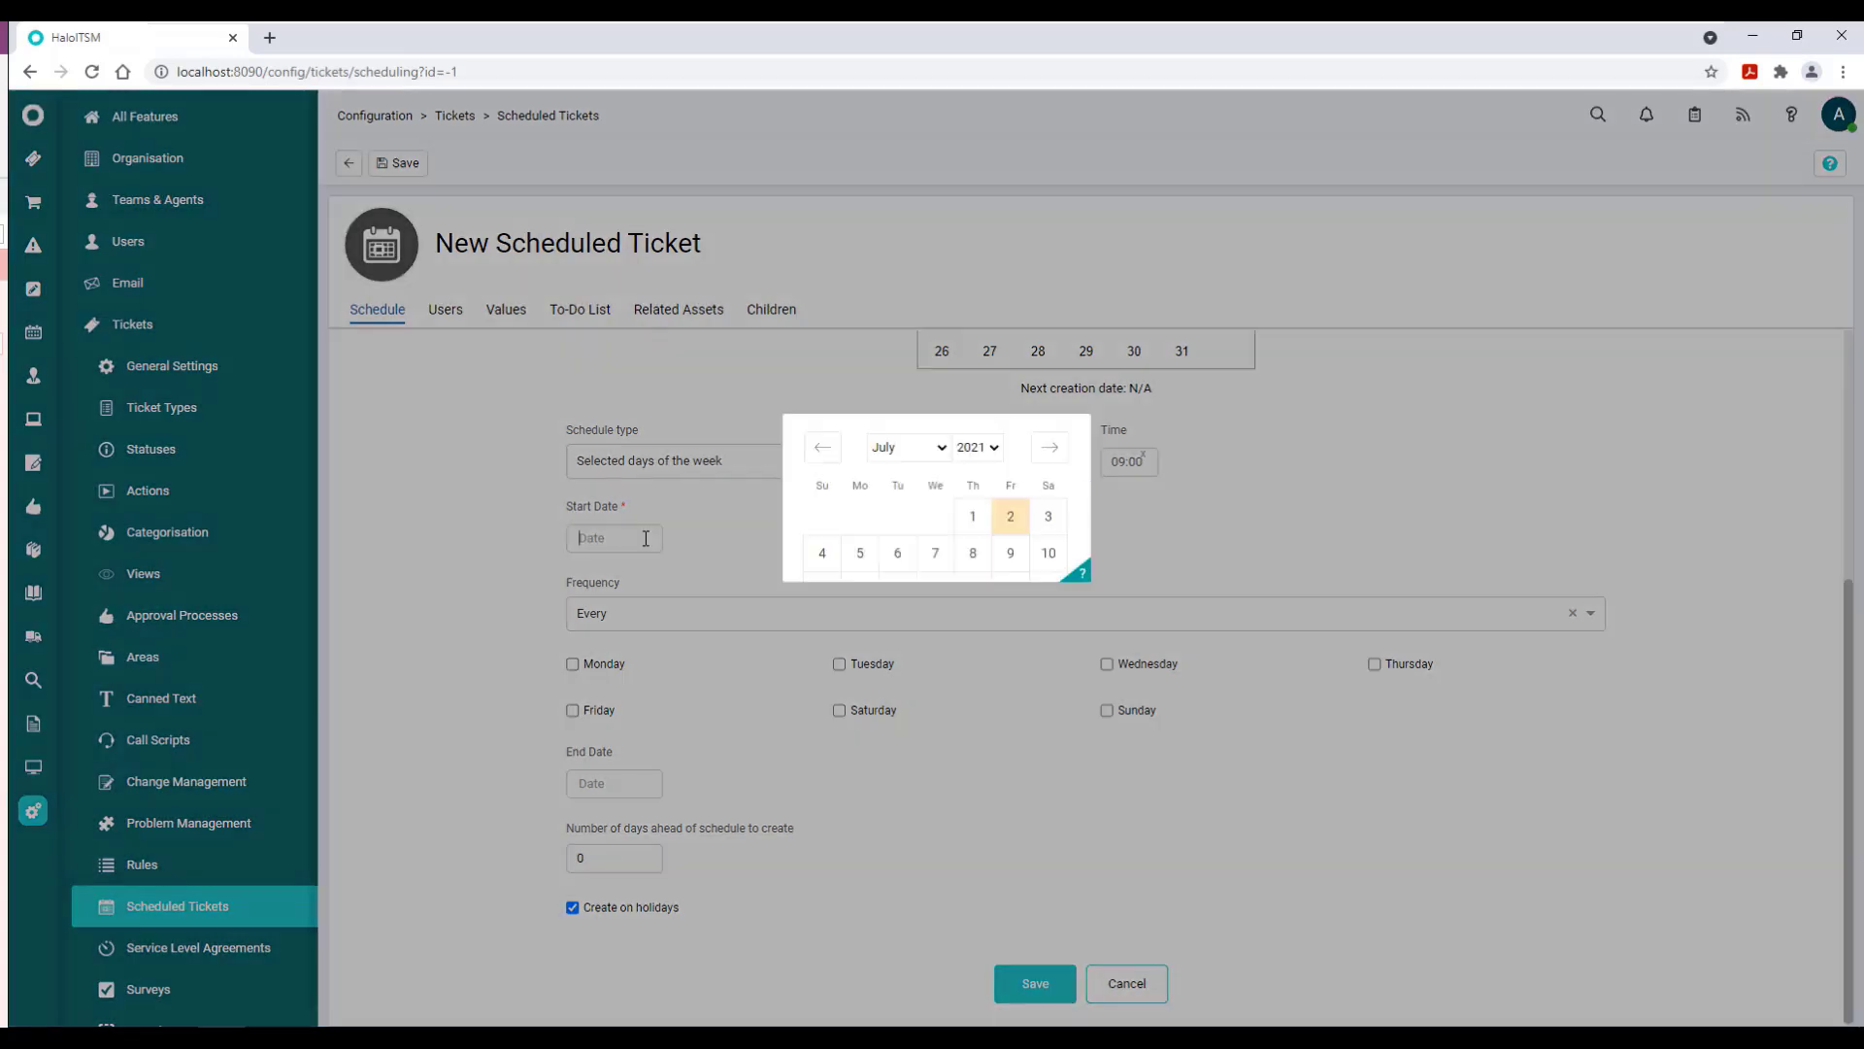
left_click(974, 521)
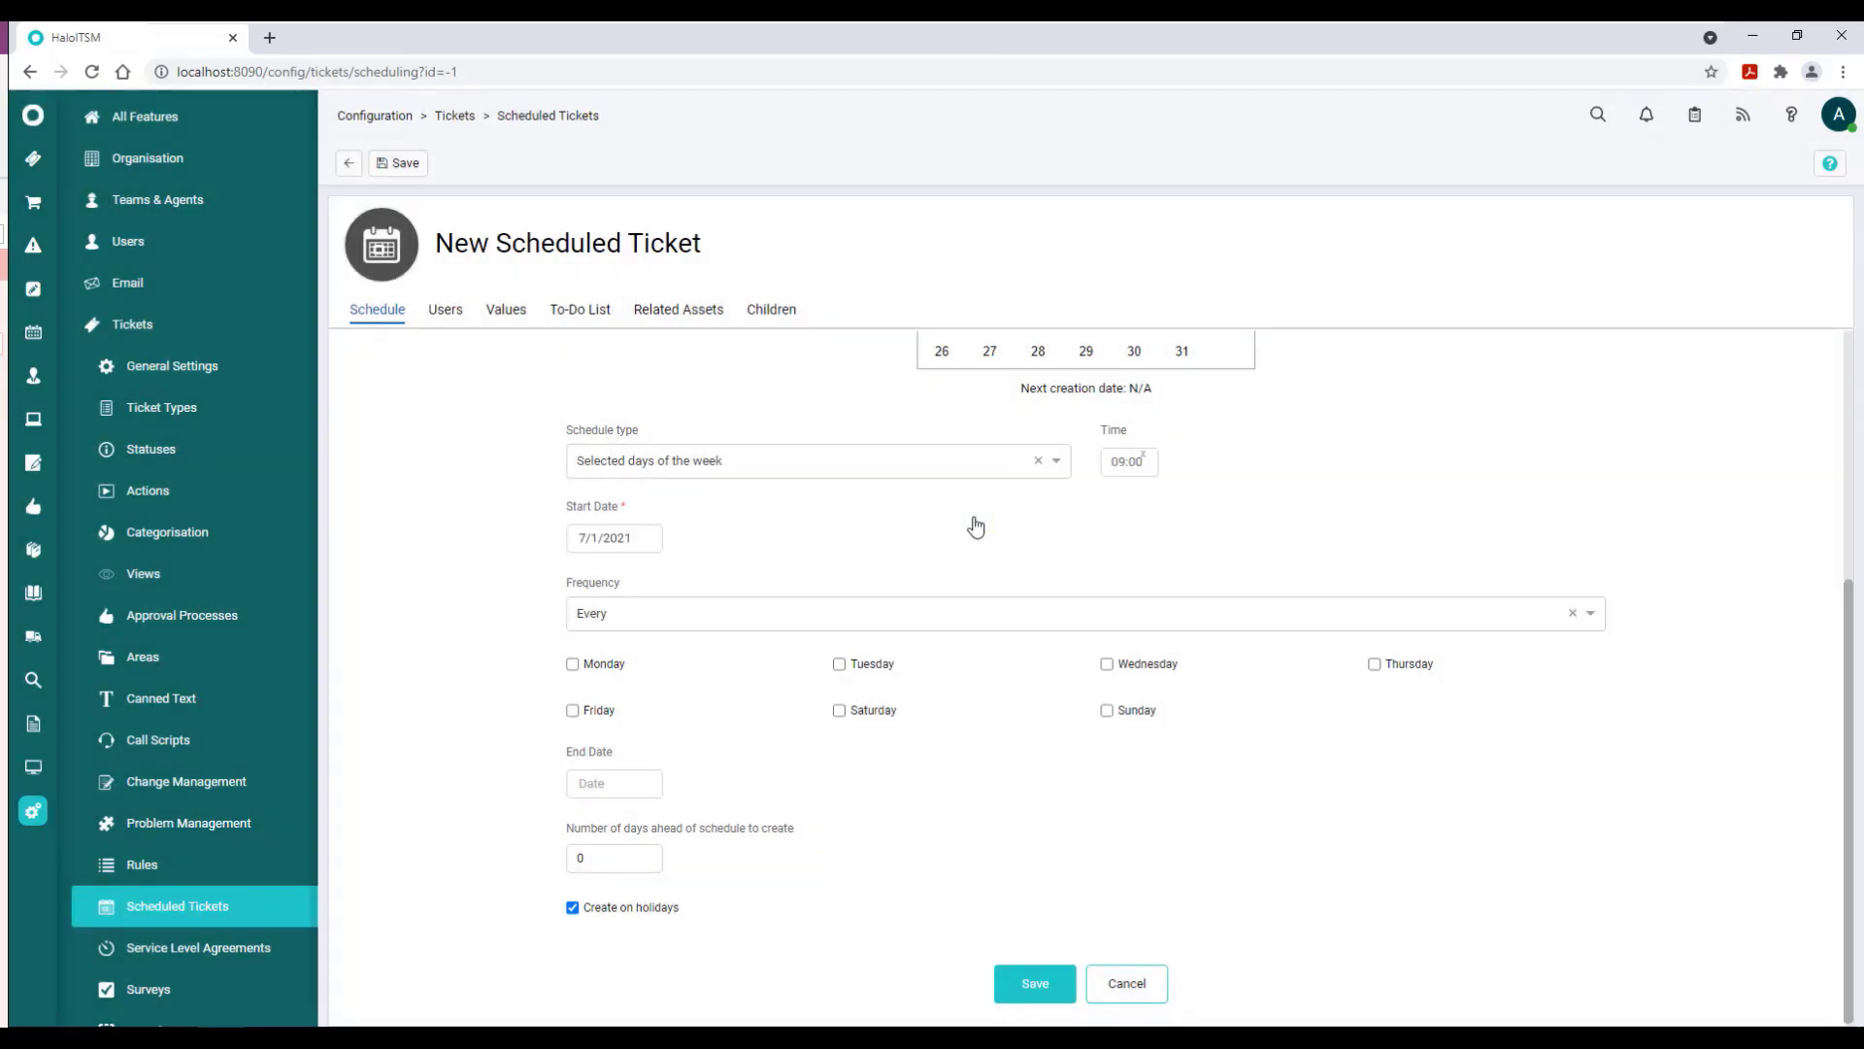
left_click(598, 670)
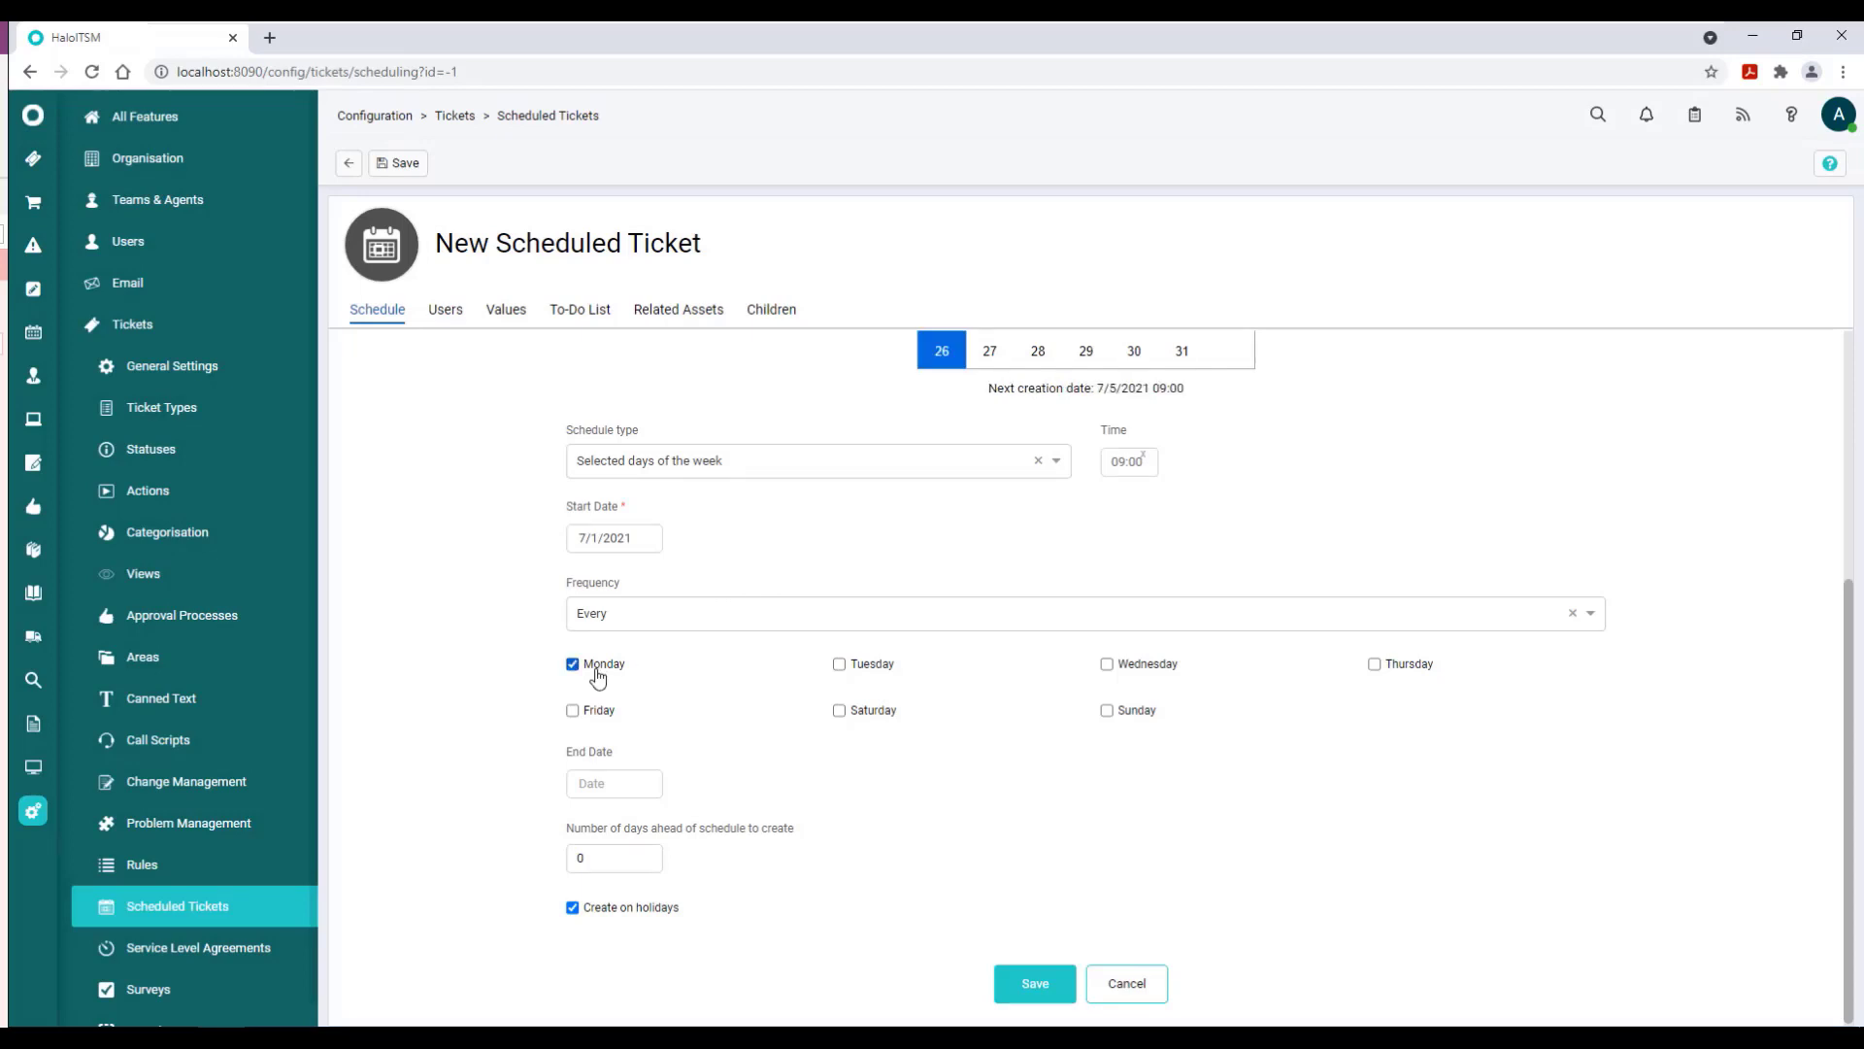
left_click(600, 719)
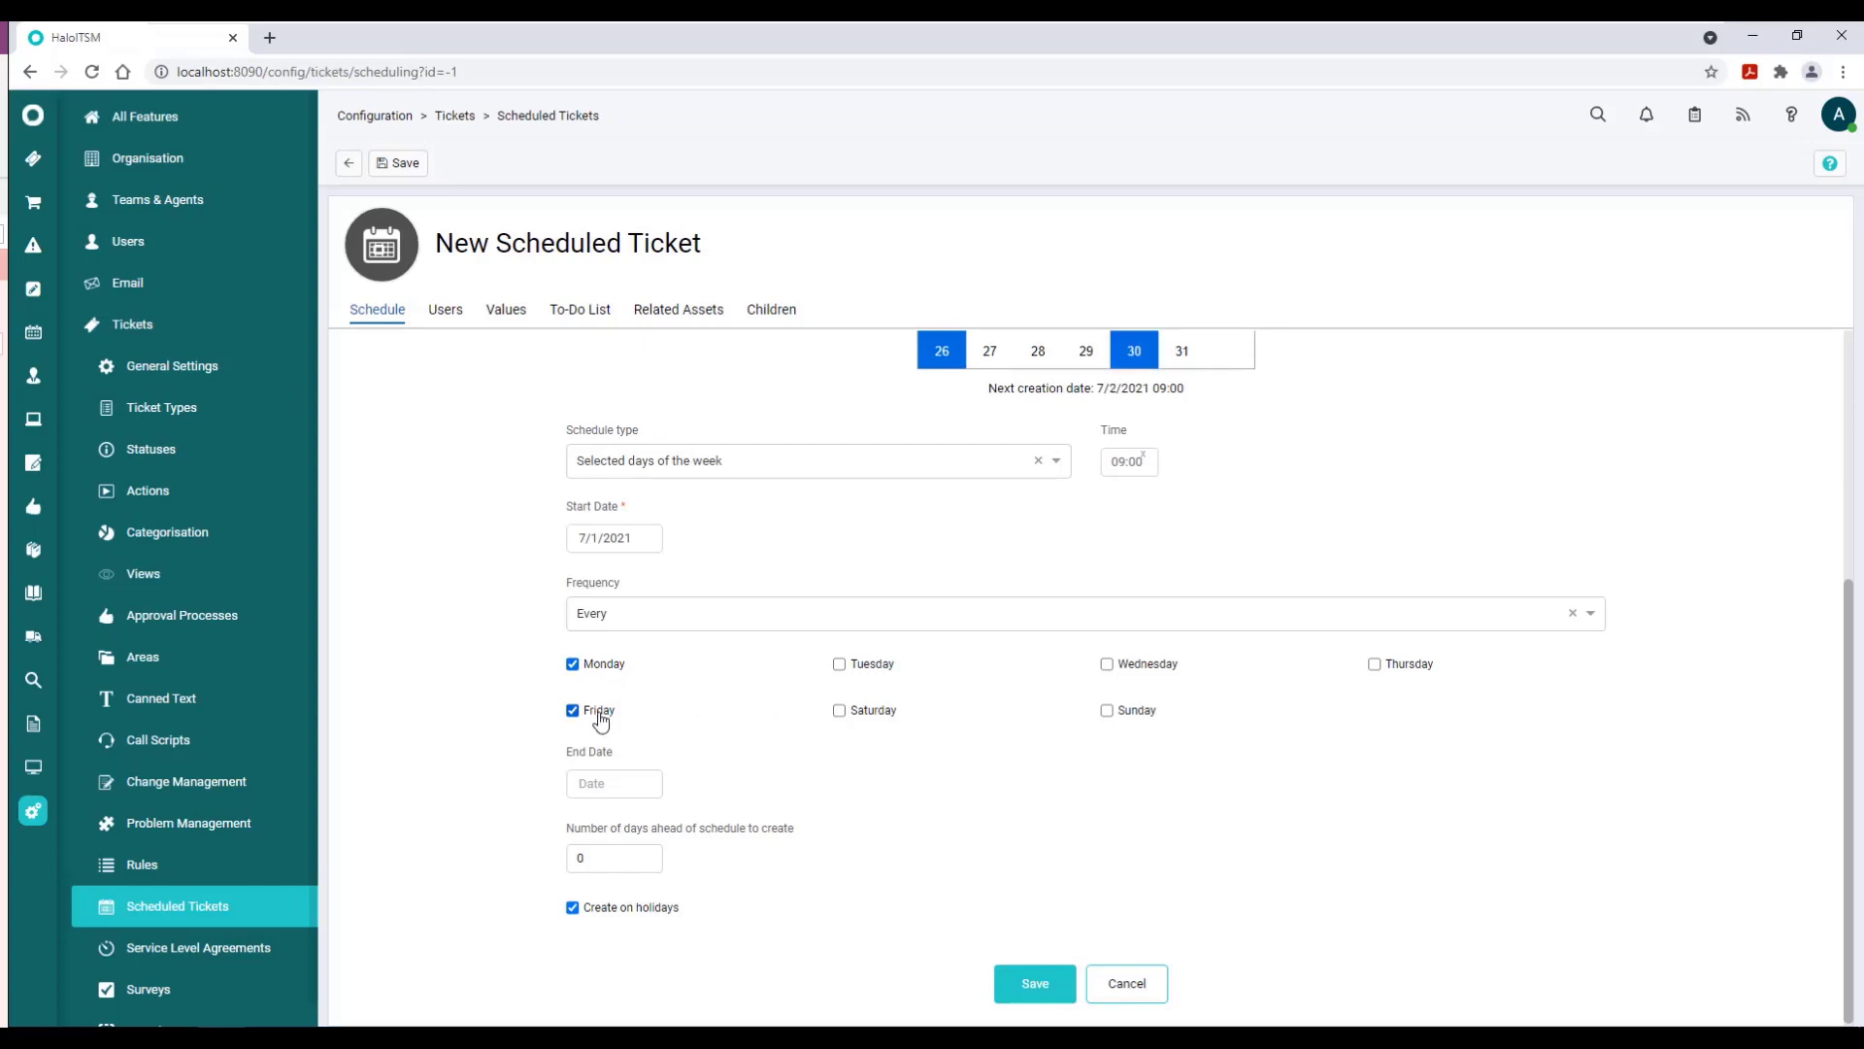
Set the schedule's end date to 12/31/2021.
left_click(607, 786)
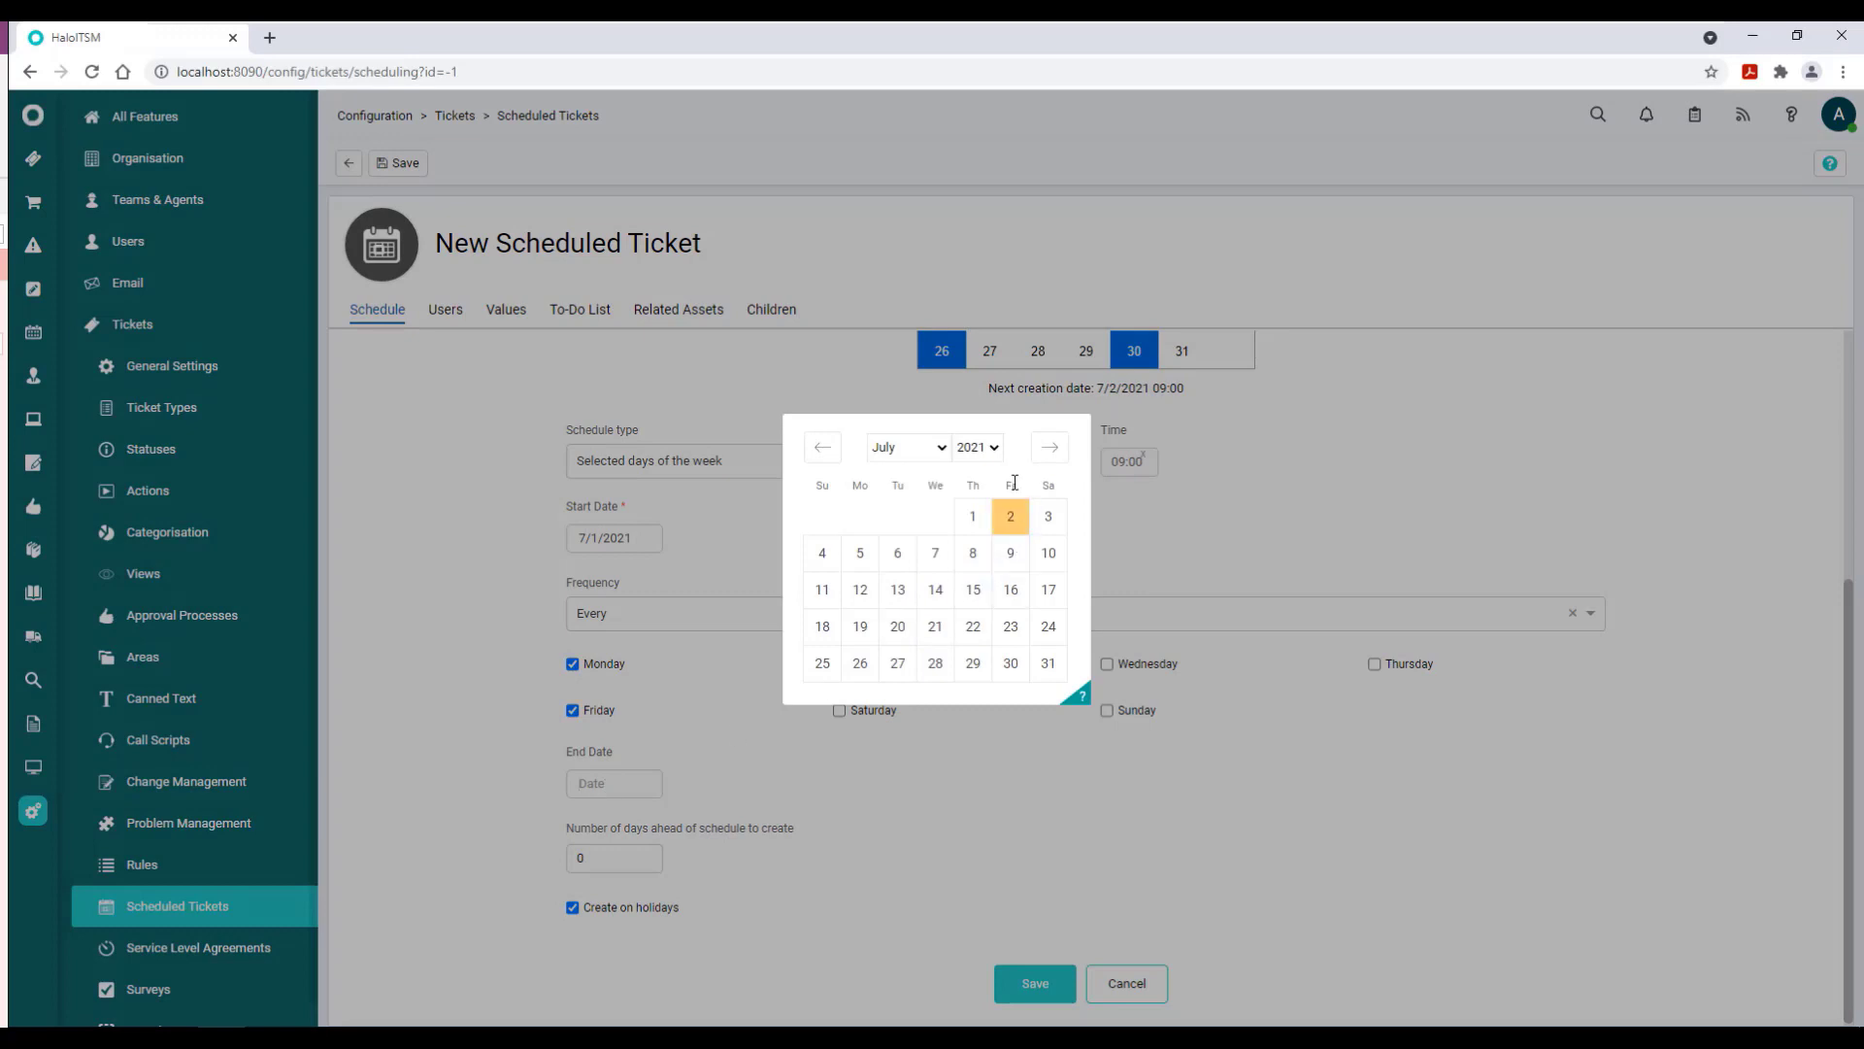
left_click(1054, 449)
left_click(1056, 450)
left_click(1056, 450)
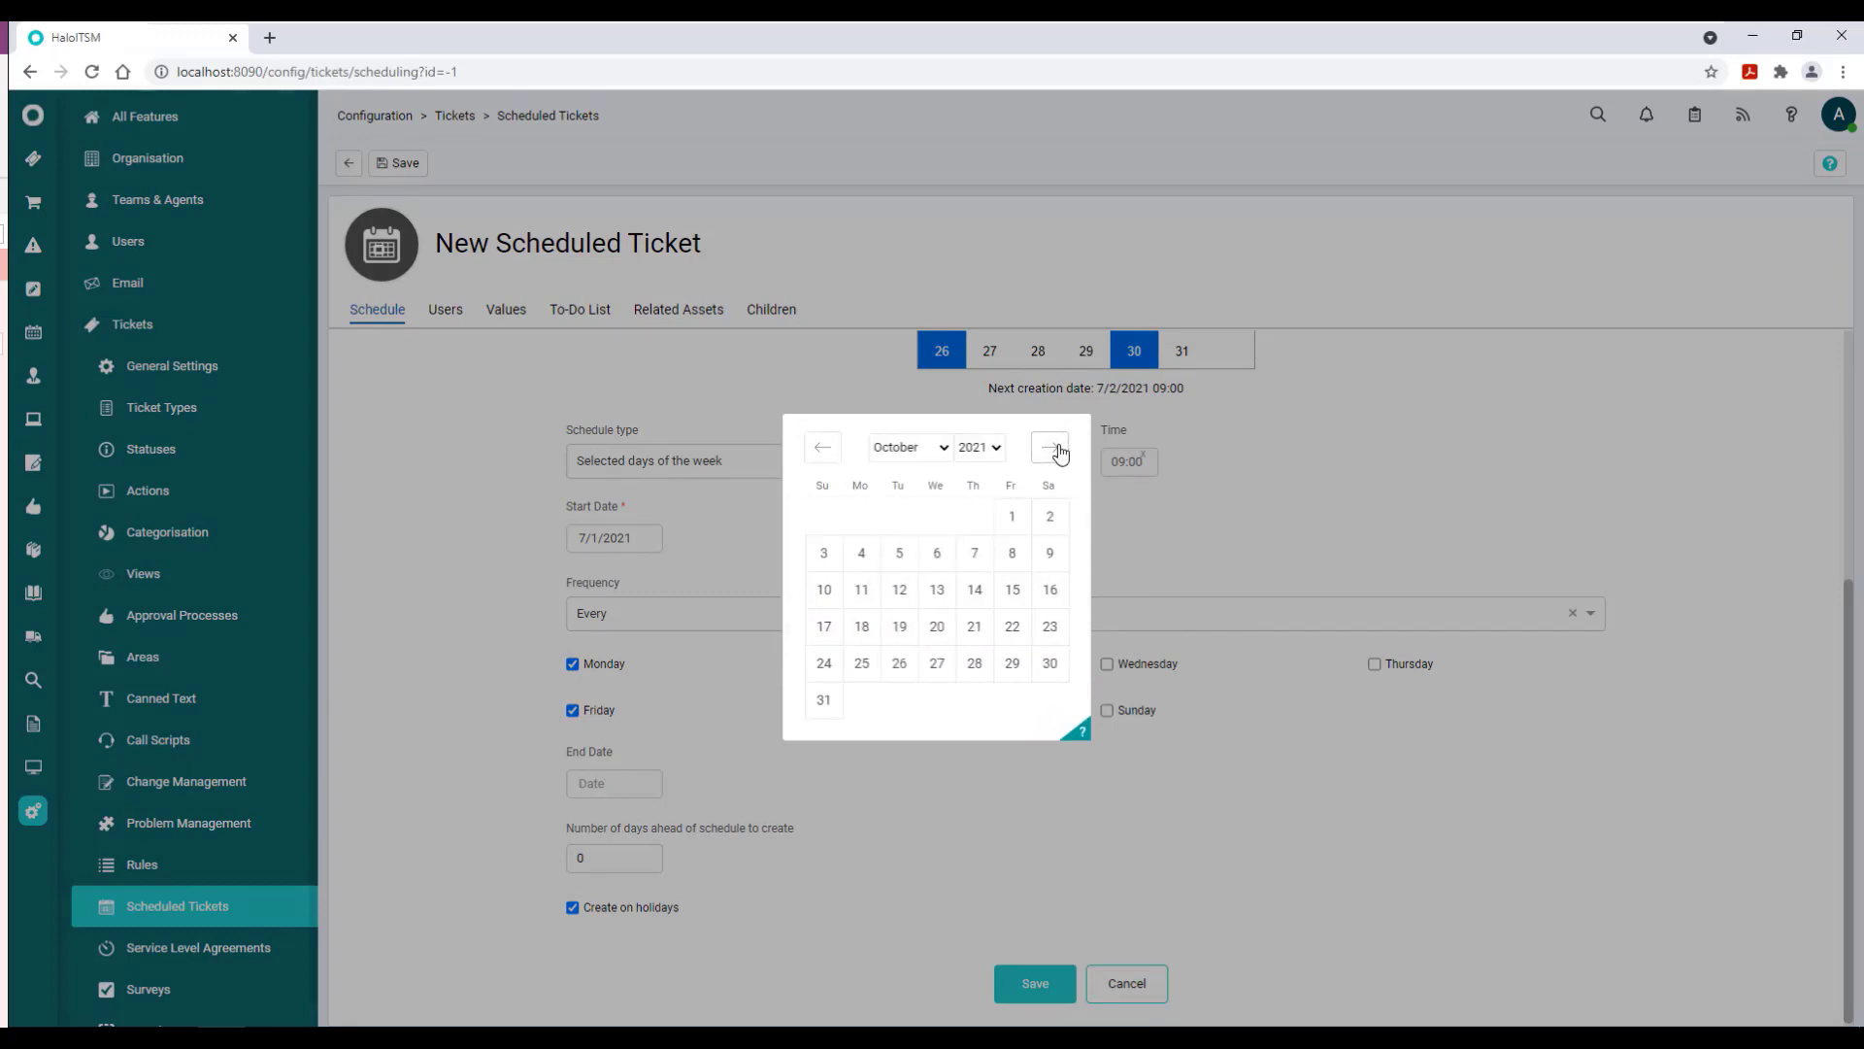
left_click(1056, 450)
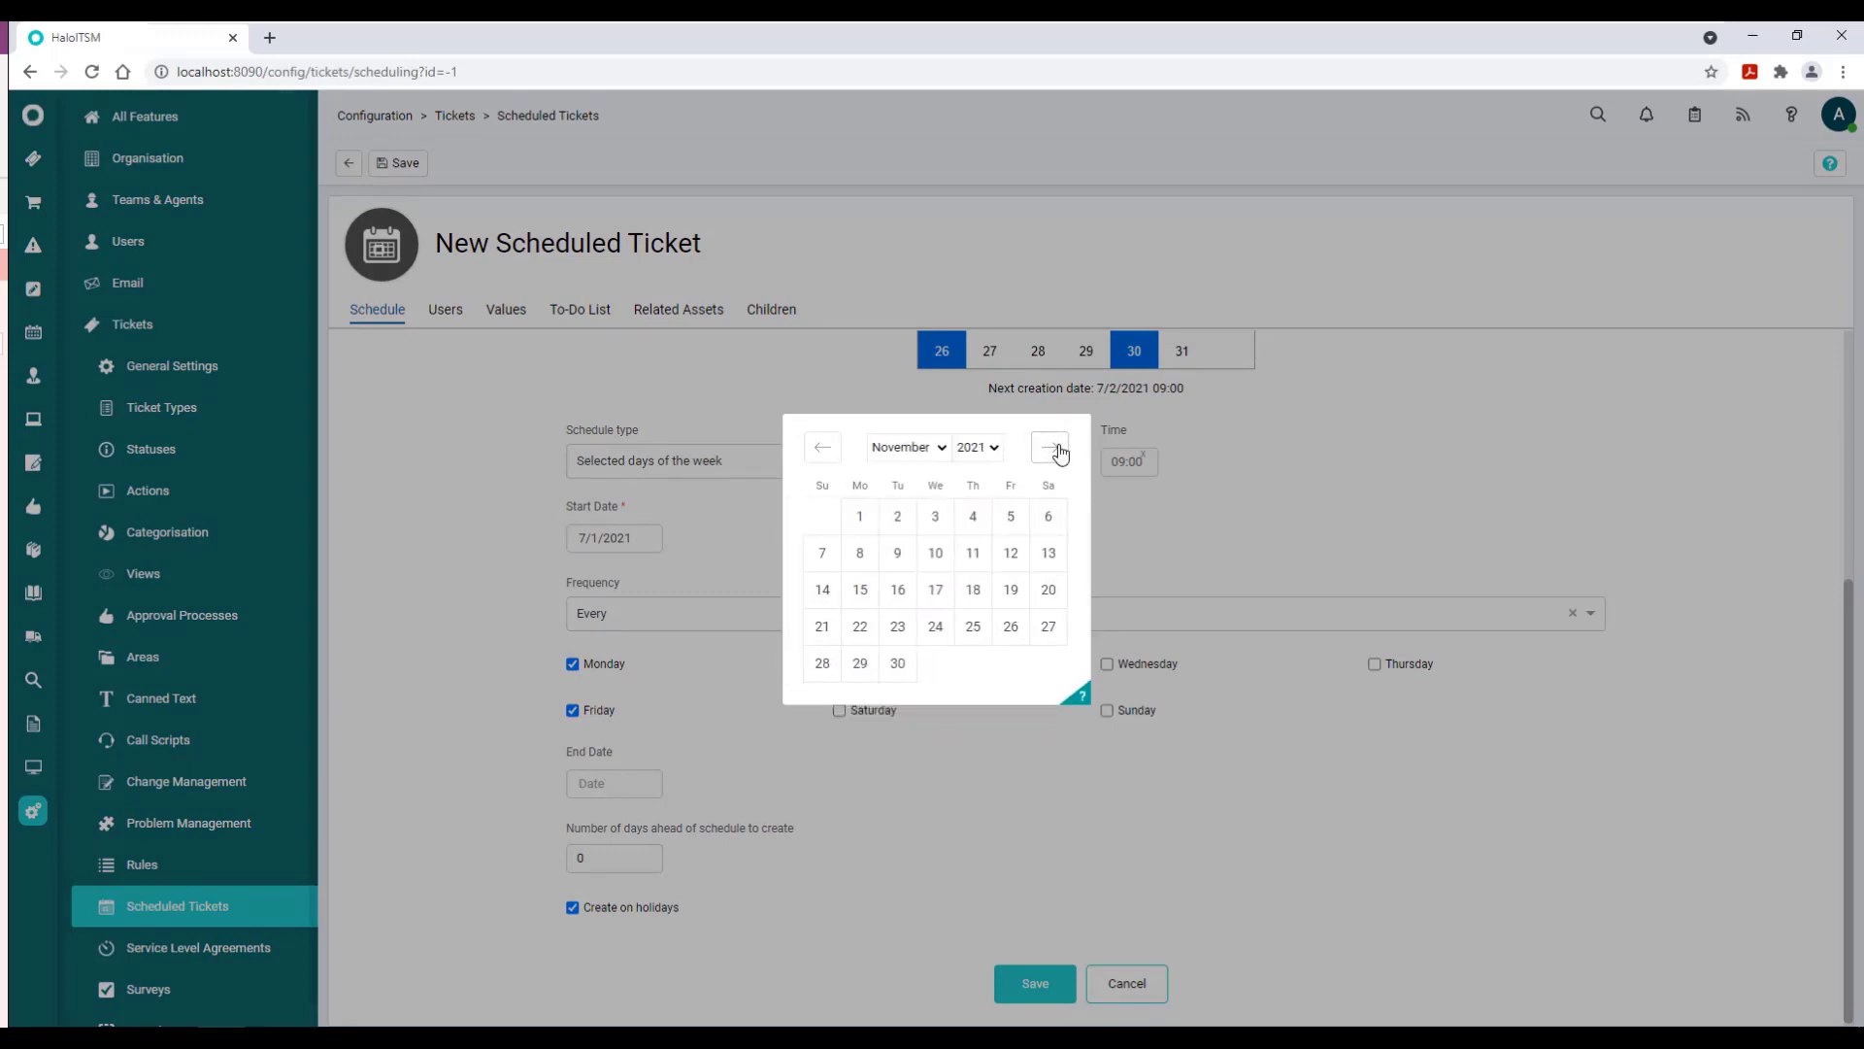
left_click(1056, 450)
left_click(1006, 670)
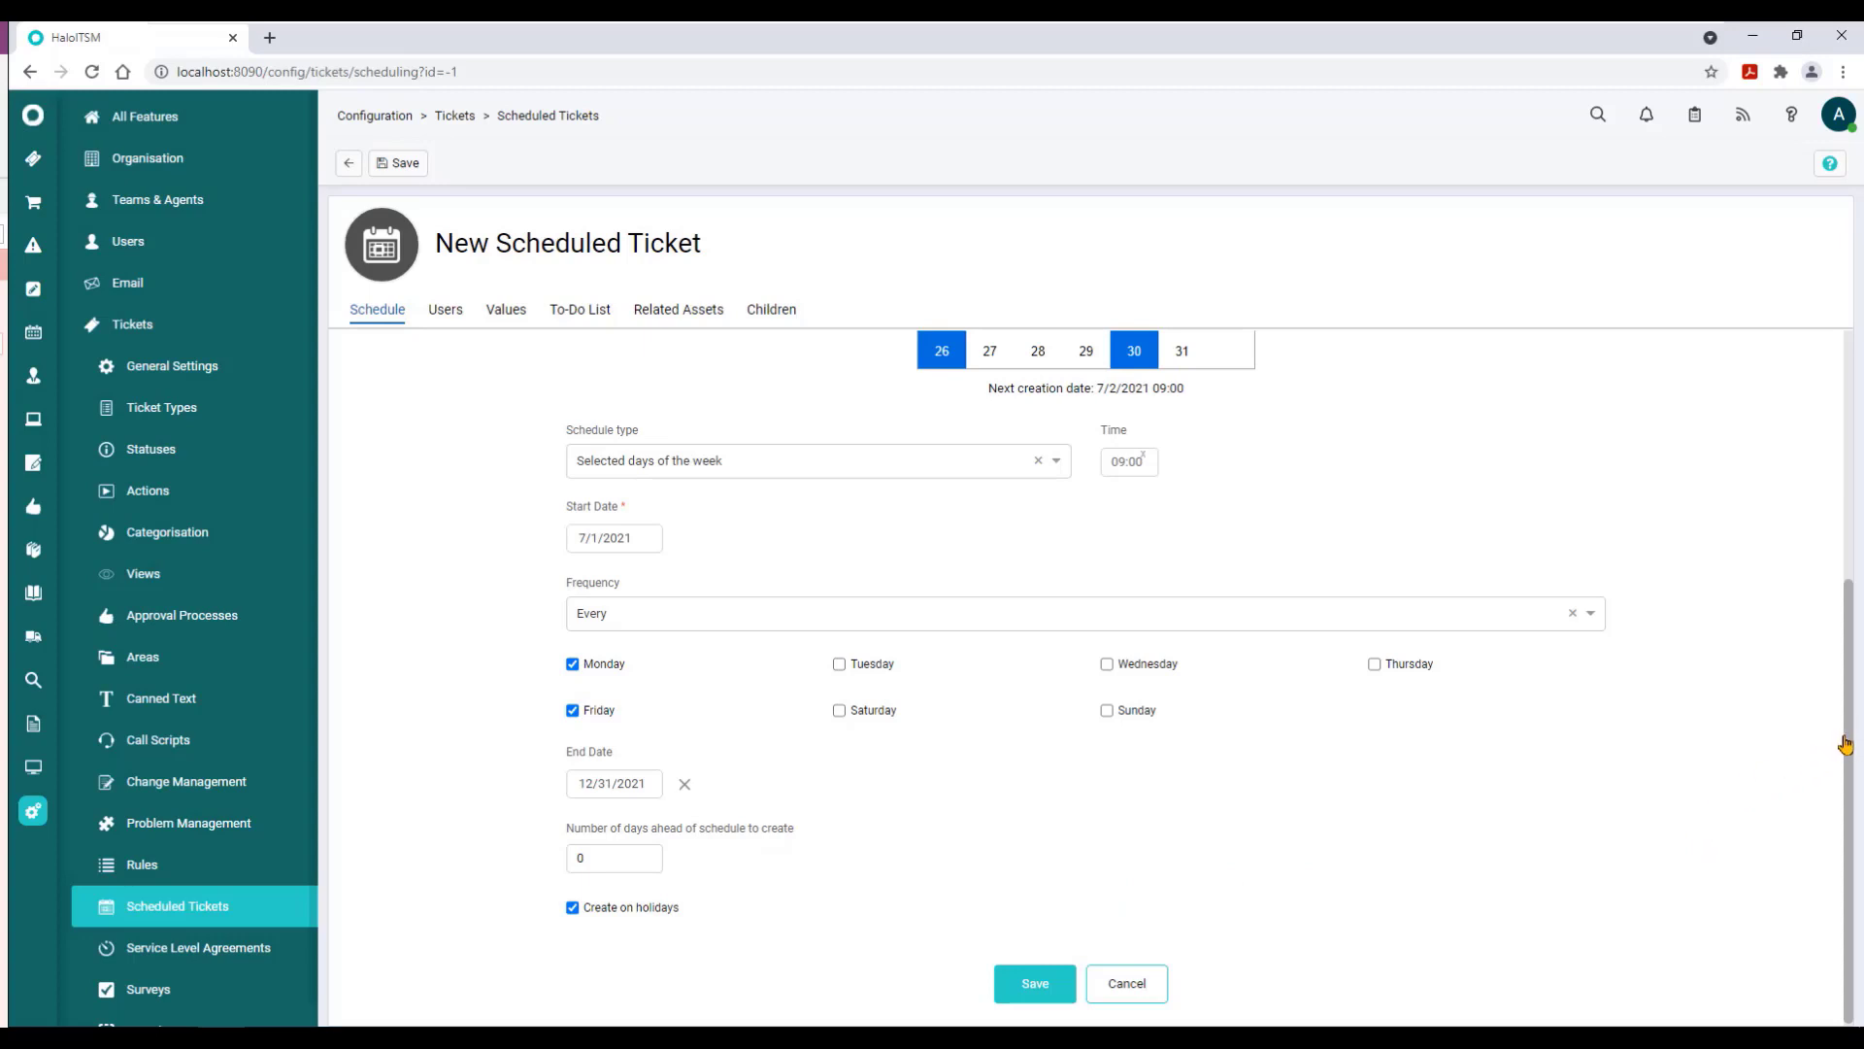
left_click_drag(1845, 745, 1811, 609)
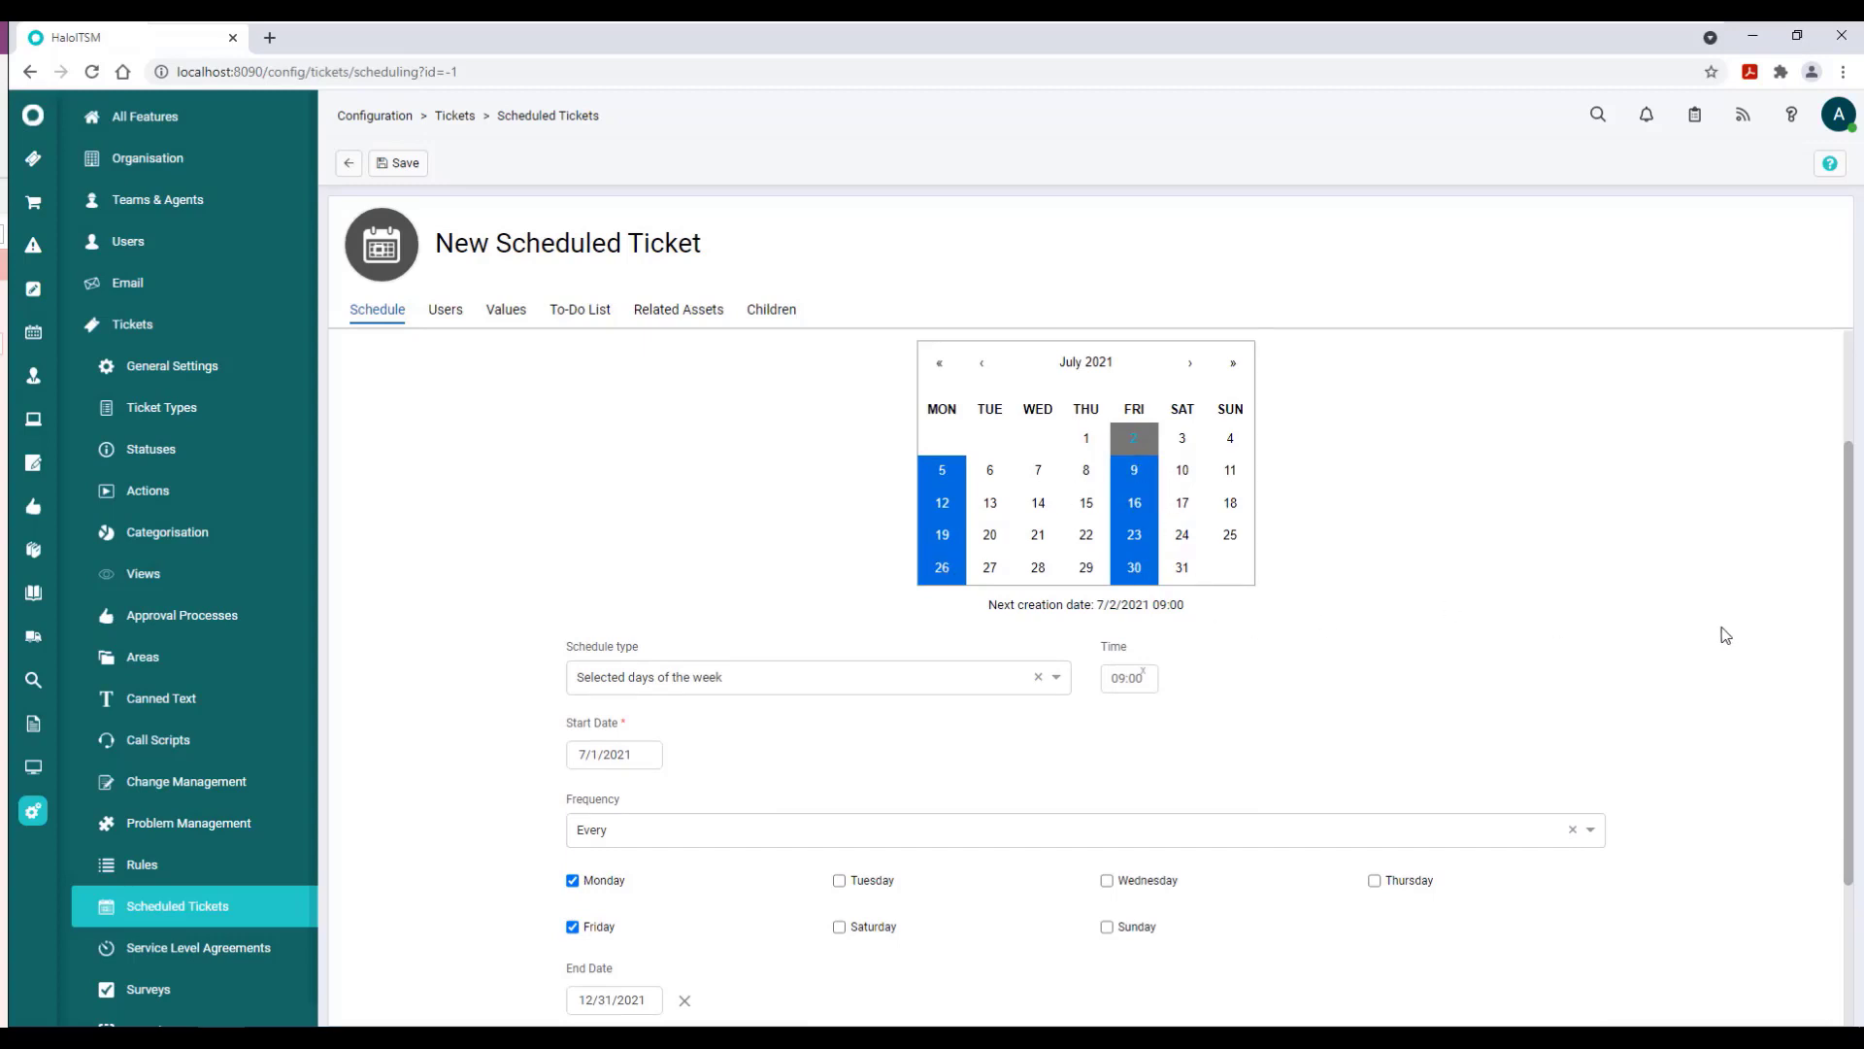
left_click_drag(1850, 621, 1847, 762)
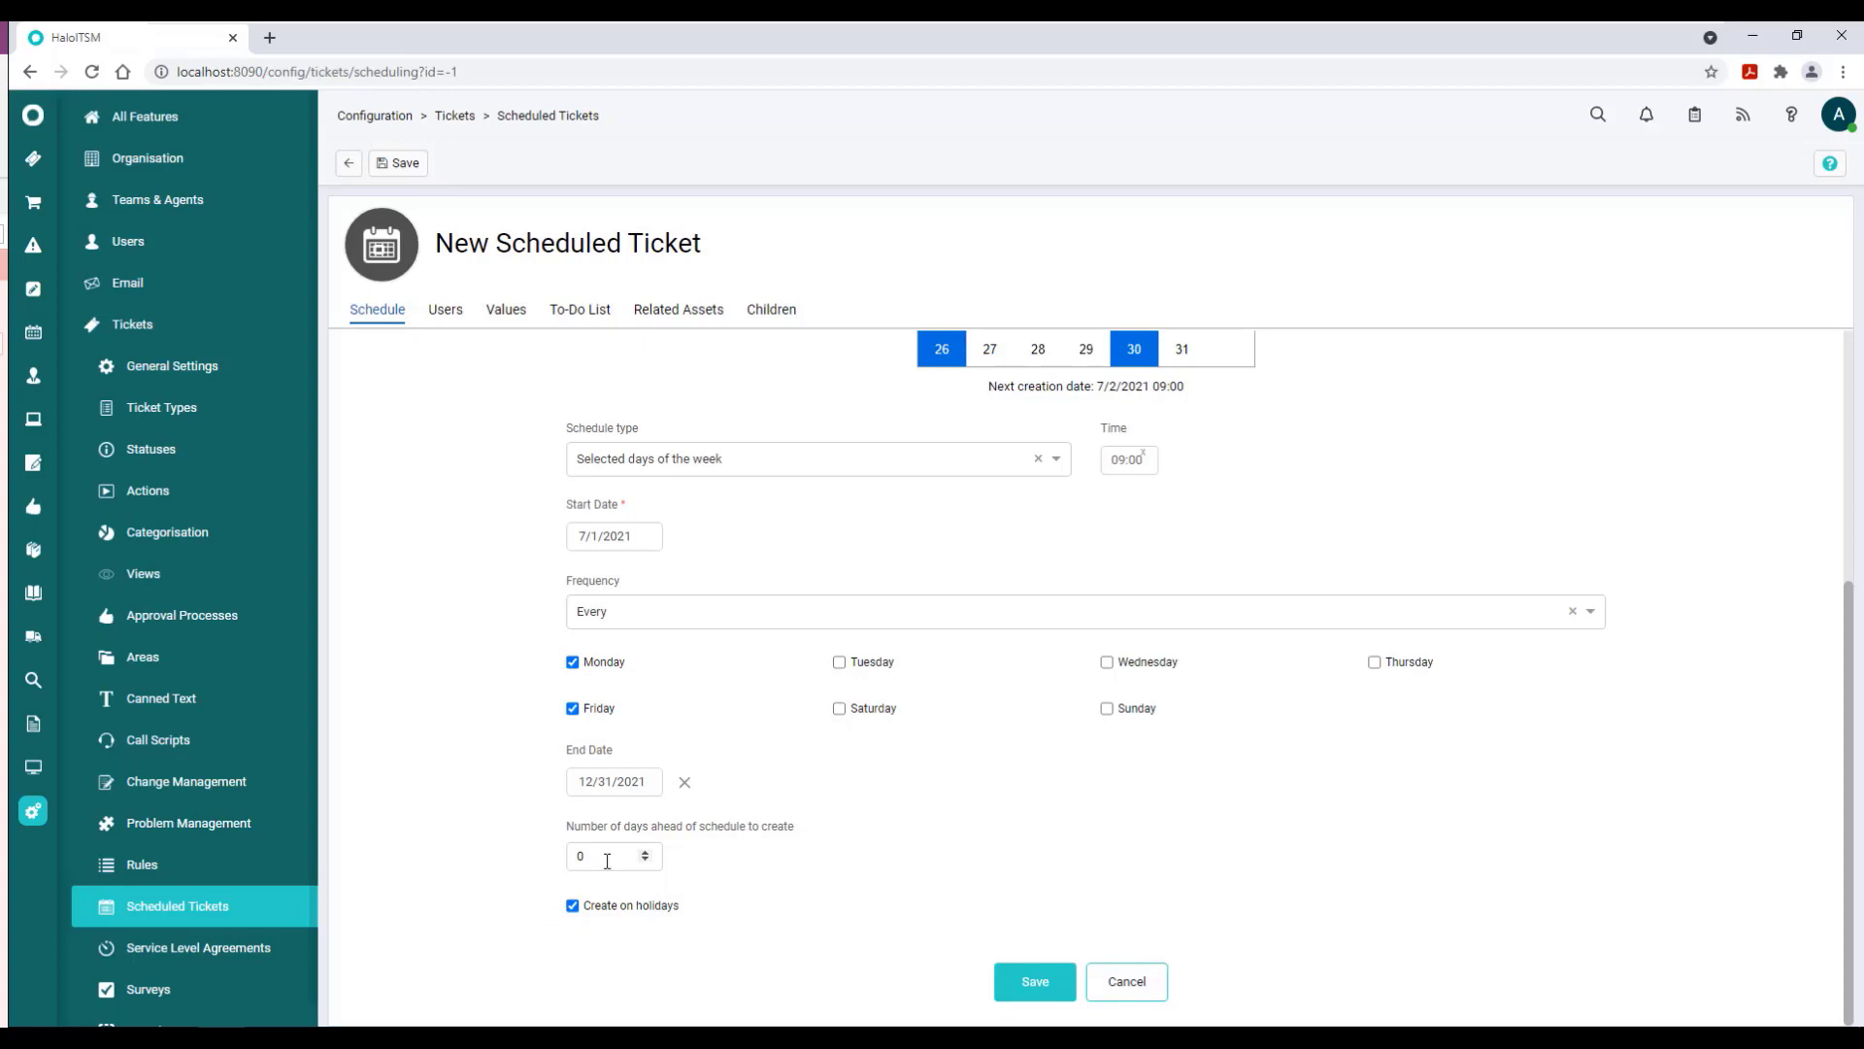
left_click(601, 860)
left_click_drag(597, 852, 563, 858)
type("1")
left_click(720, 724)
scroll(1175, 874, "up", 1)
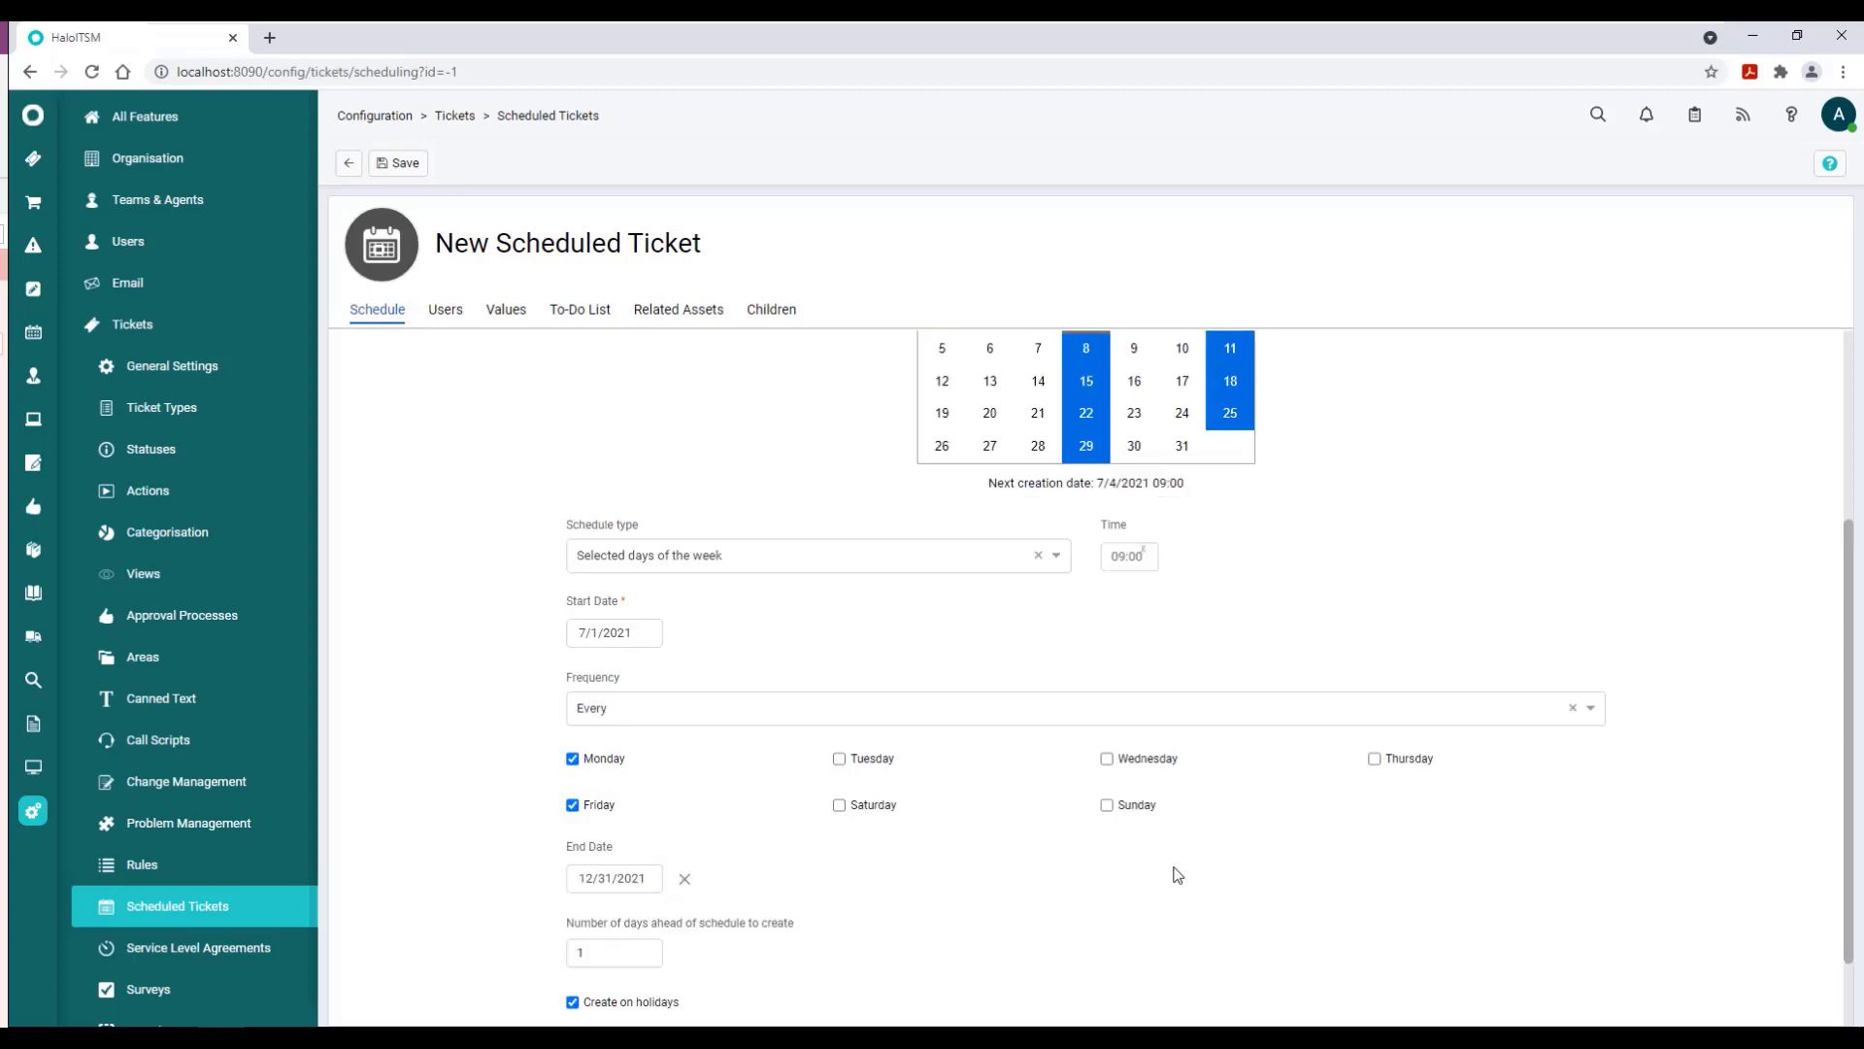
scroll(1207, 855, "up", 1)
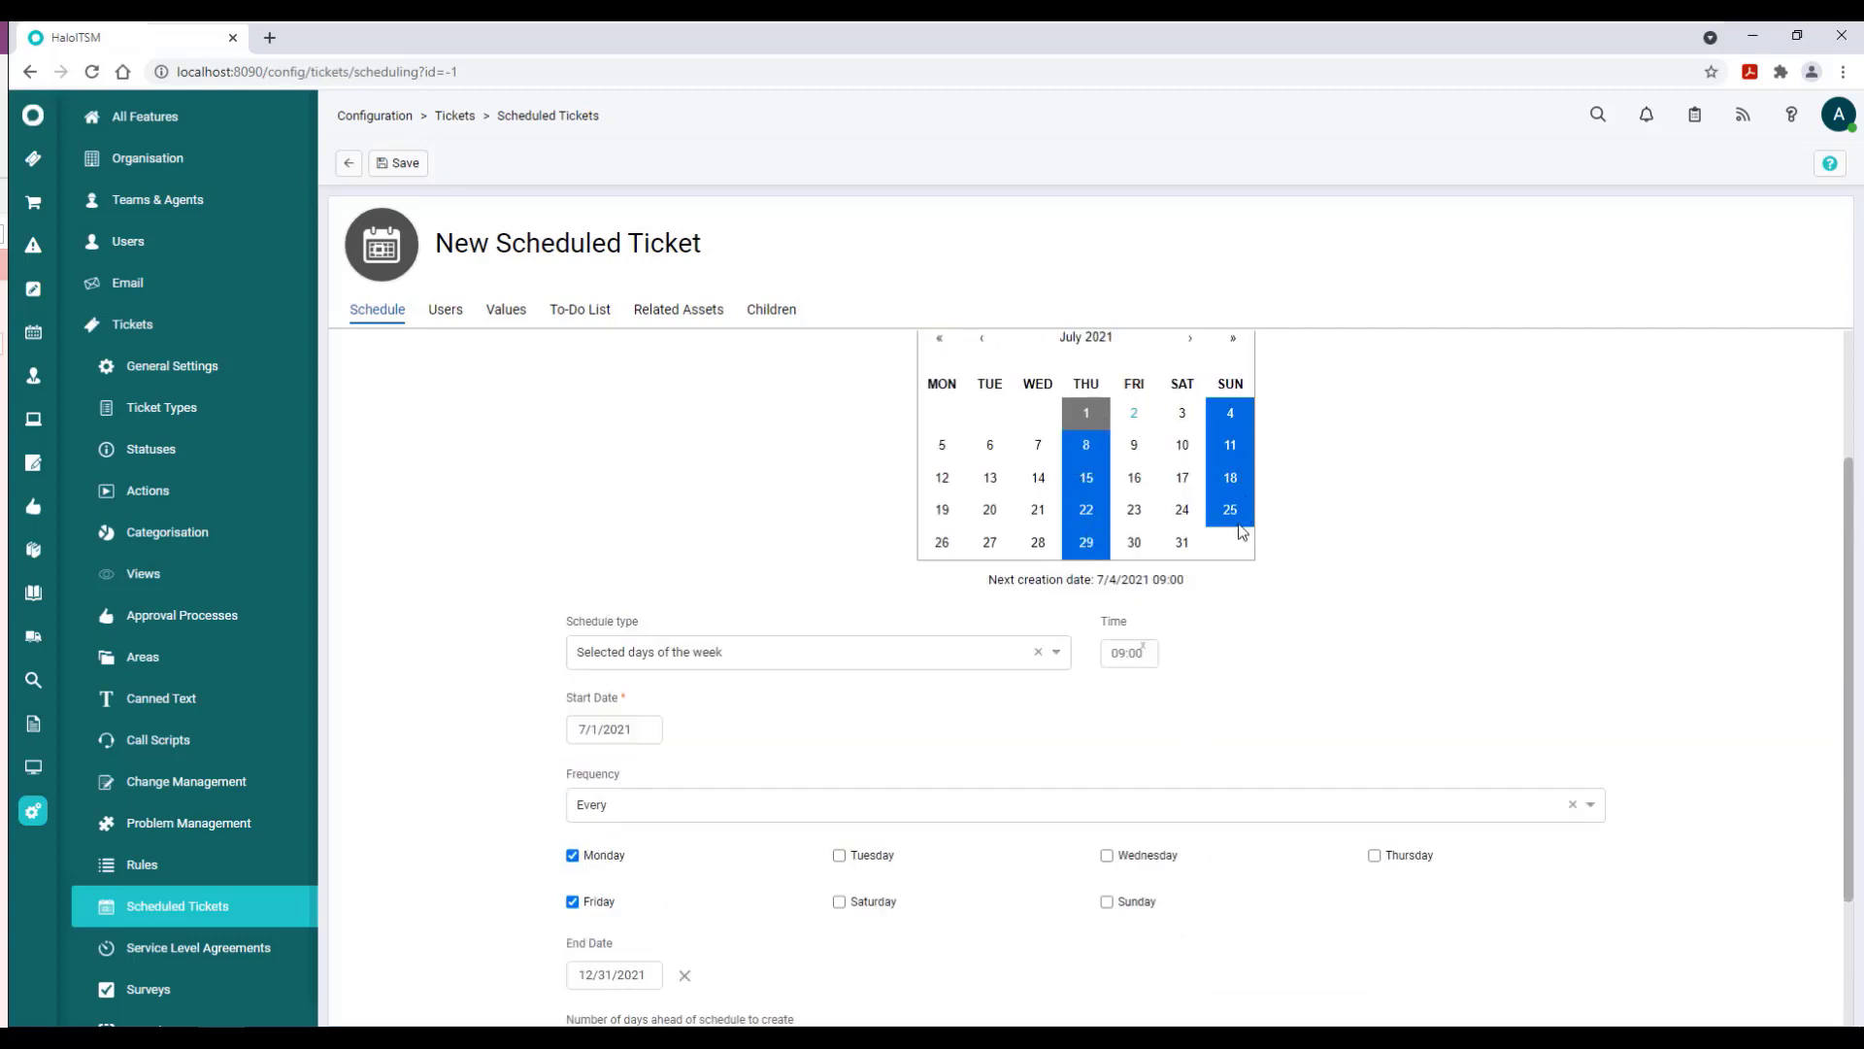
scroll(423, 801, "down", 2)
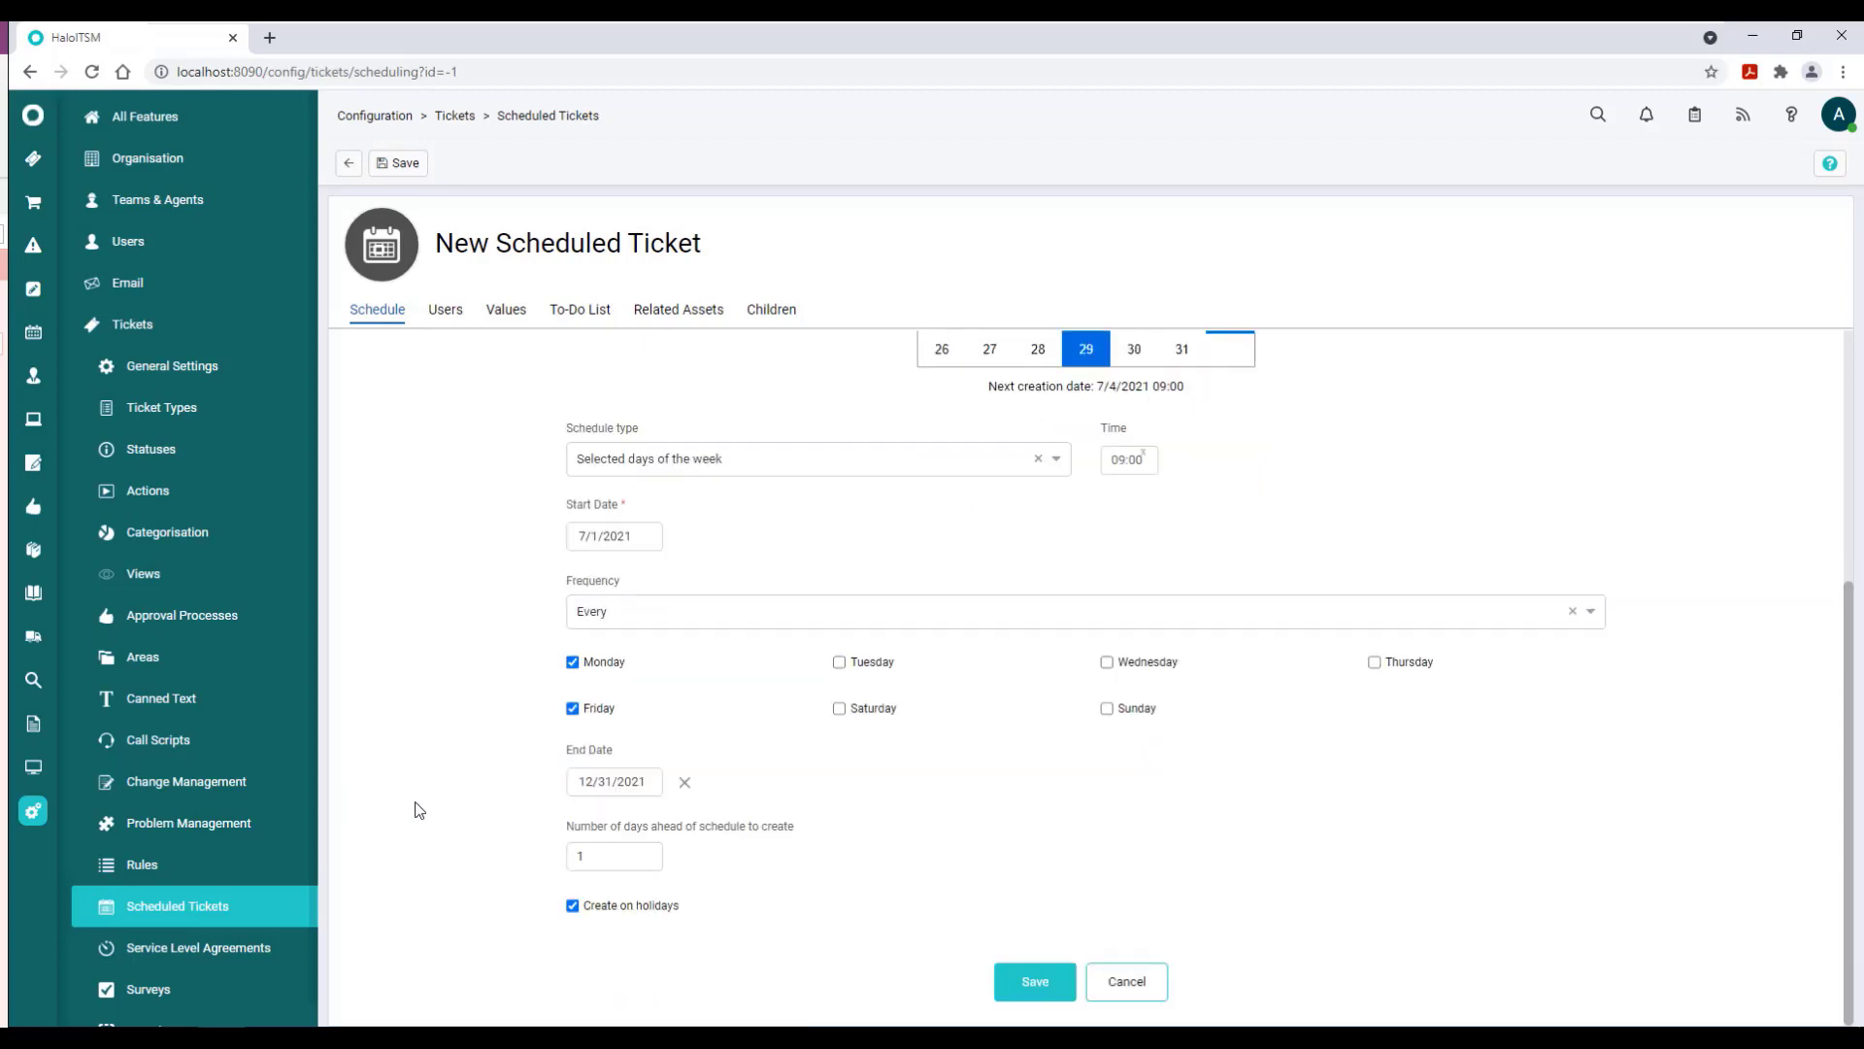
left_click(647, 859)
type("14")
left_click(646, 852)
left_click(646, 854)
left_click(647, 862)
left_click(646, 861)
left_click(645, 861)
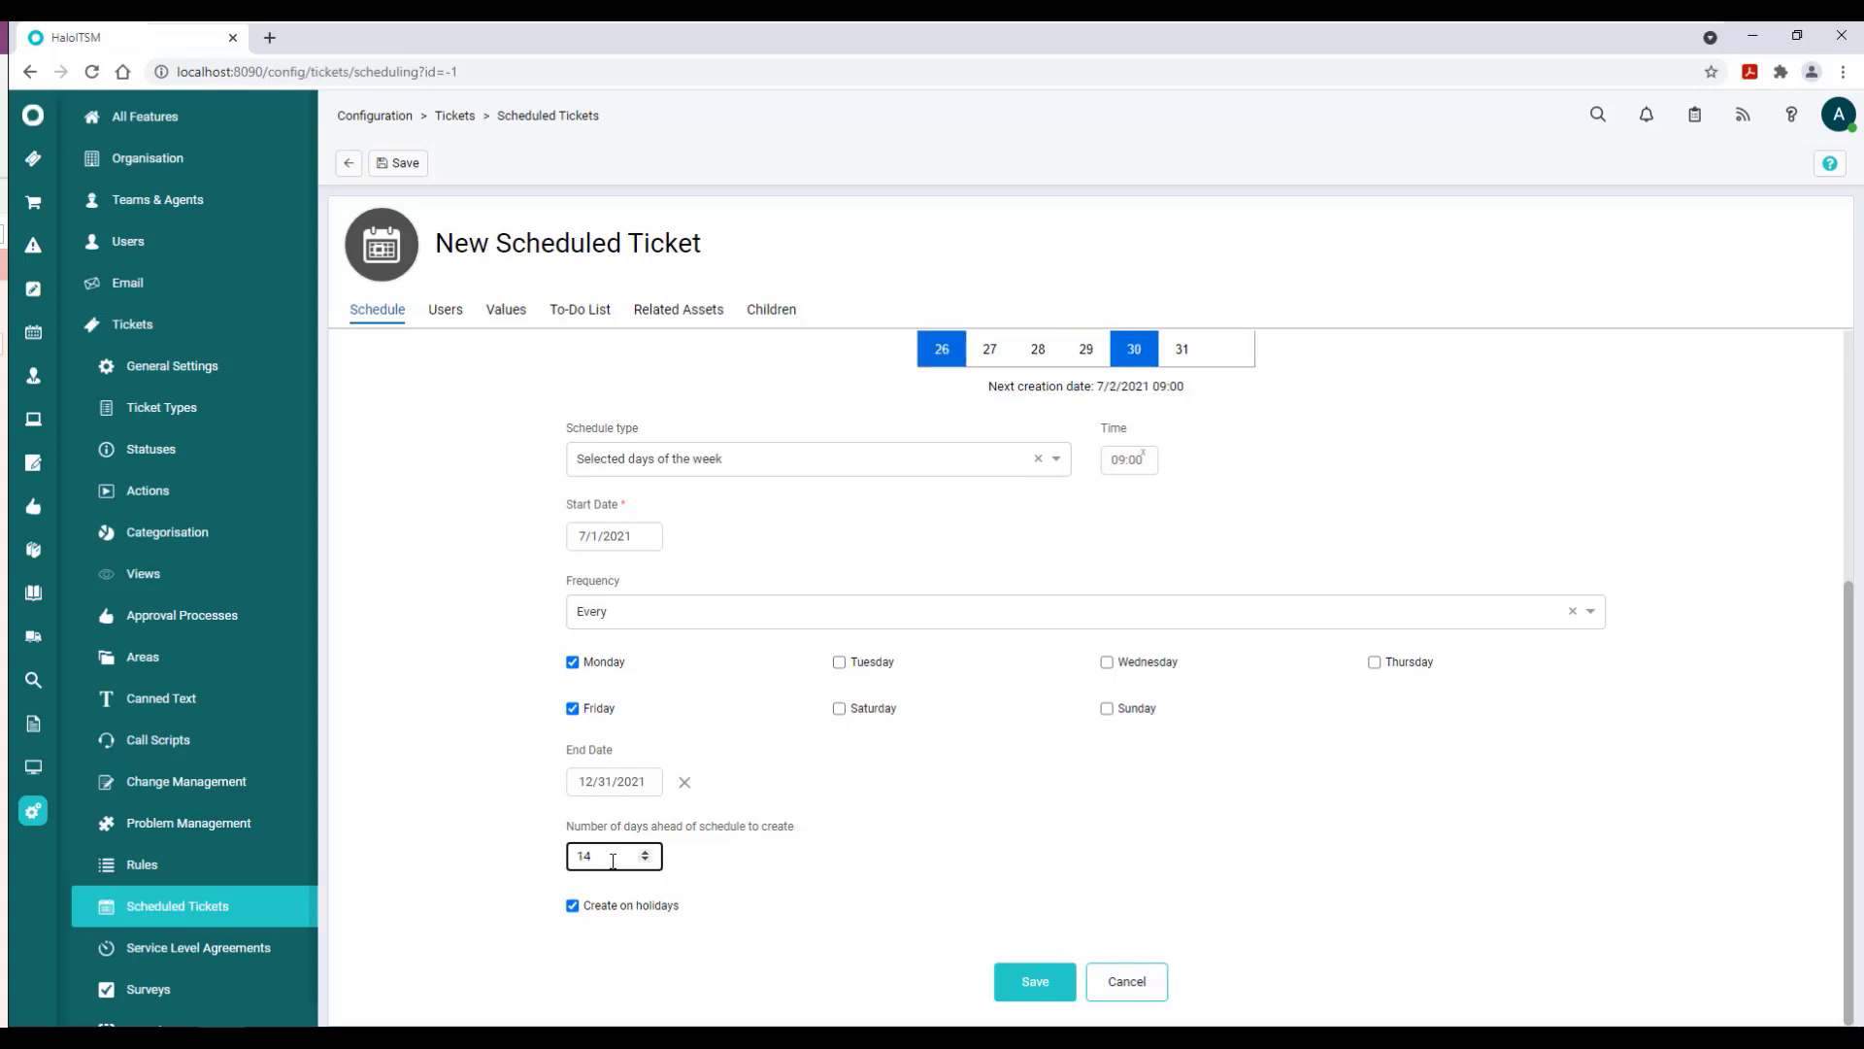
left_click_drag(613, 860, 551, 864)
type("1")
left_click(815, 803)
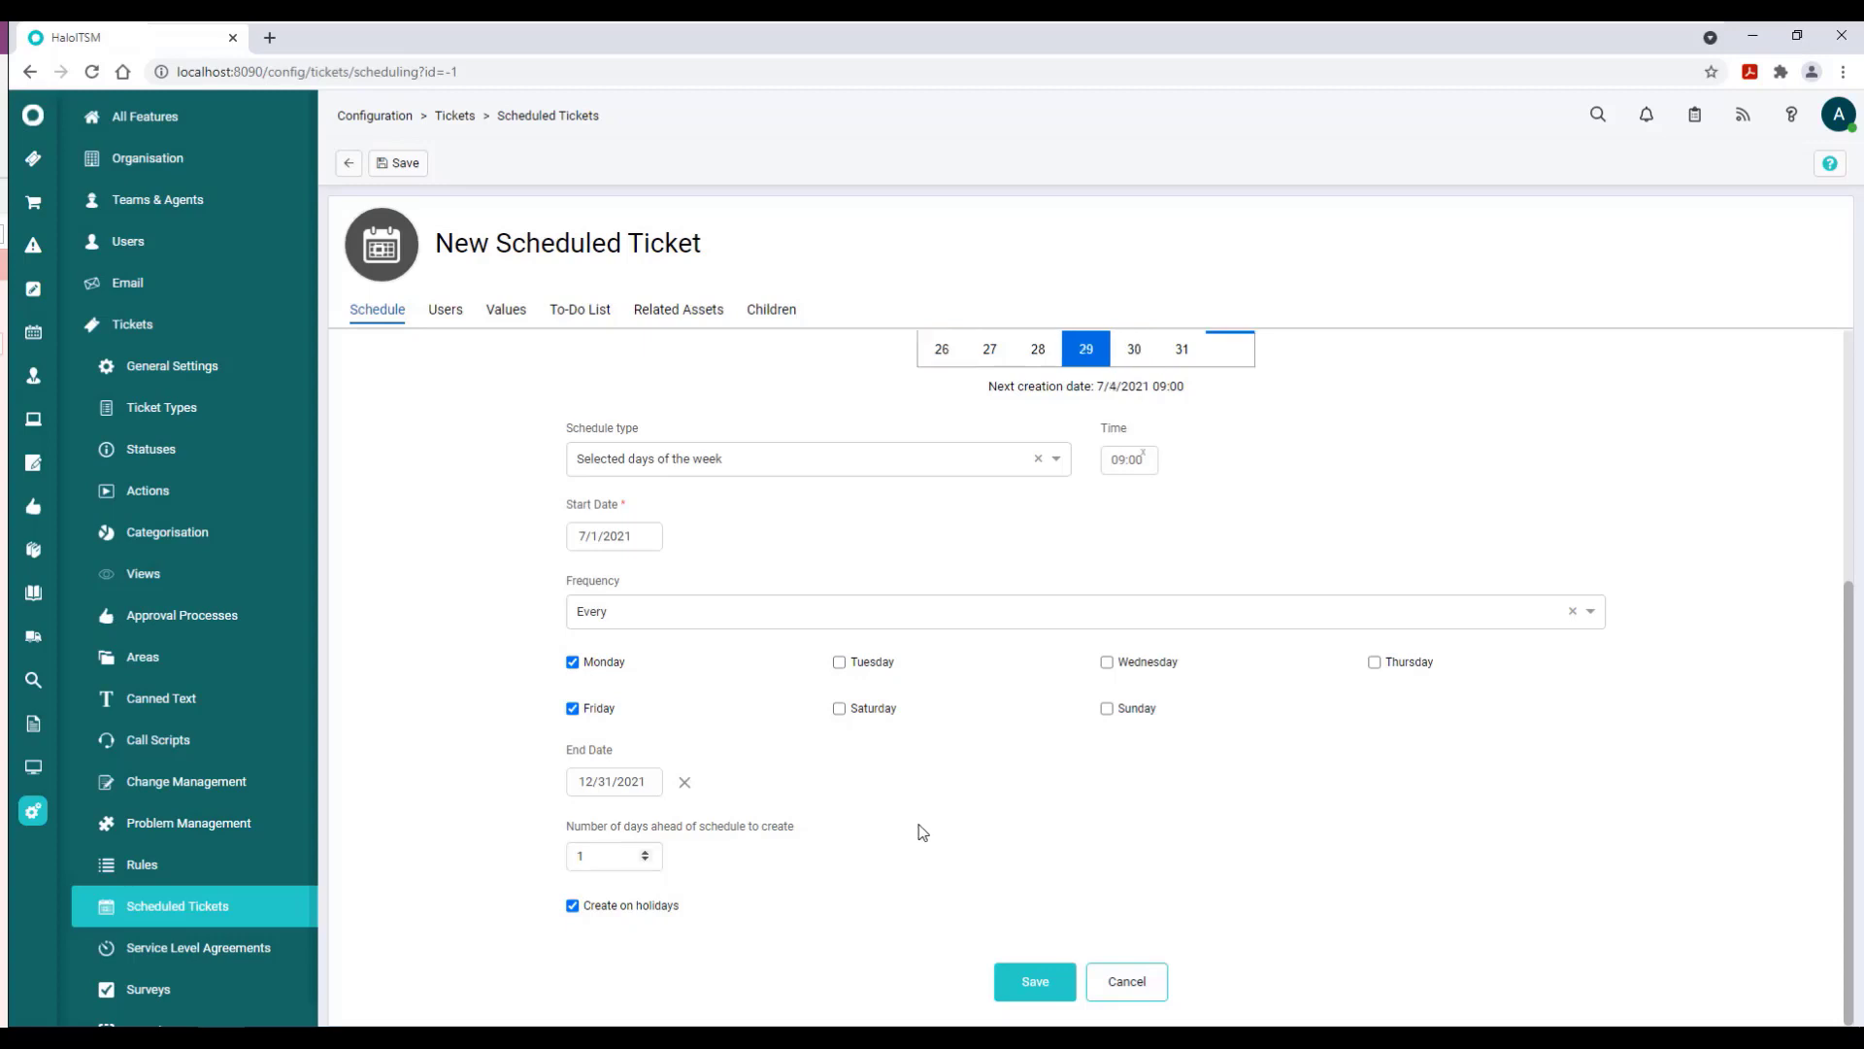
Change the Schedule type to 'Day of the month and repeat interval'.
scroll(921, 832, "up", 1)
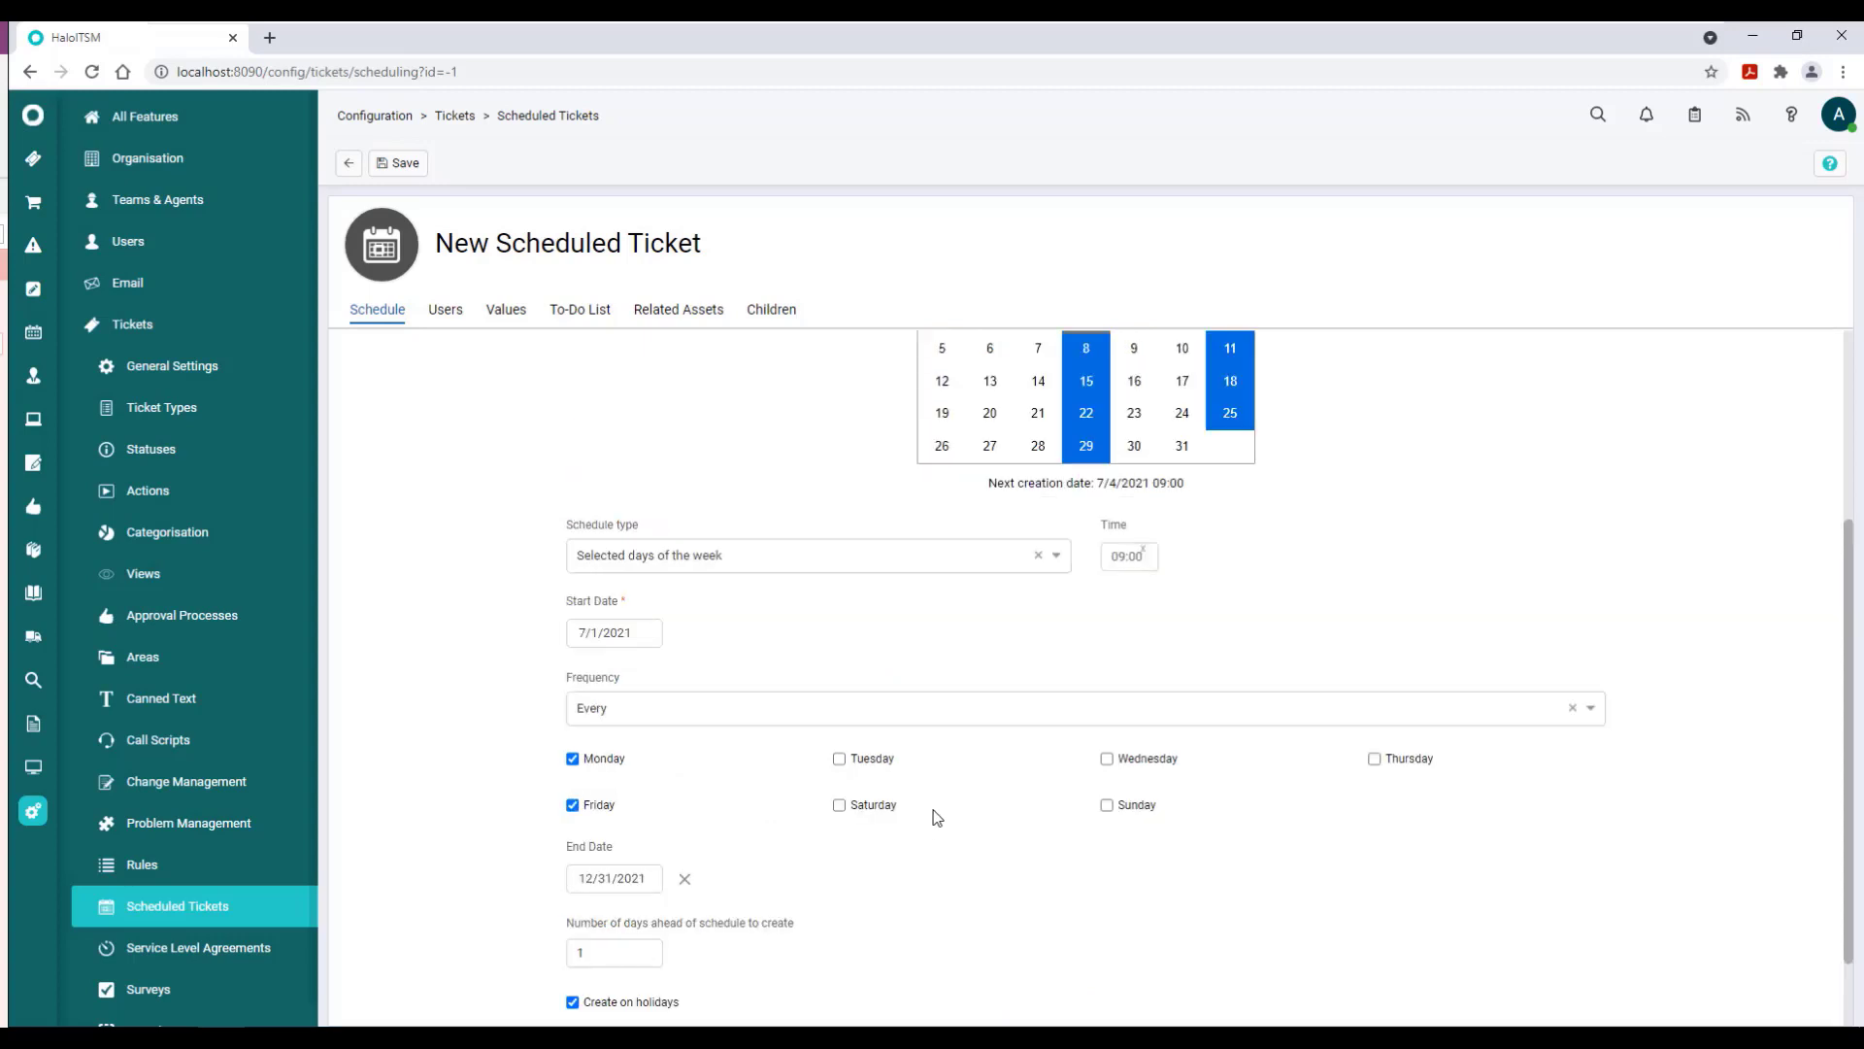
left_click(1056, 560)
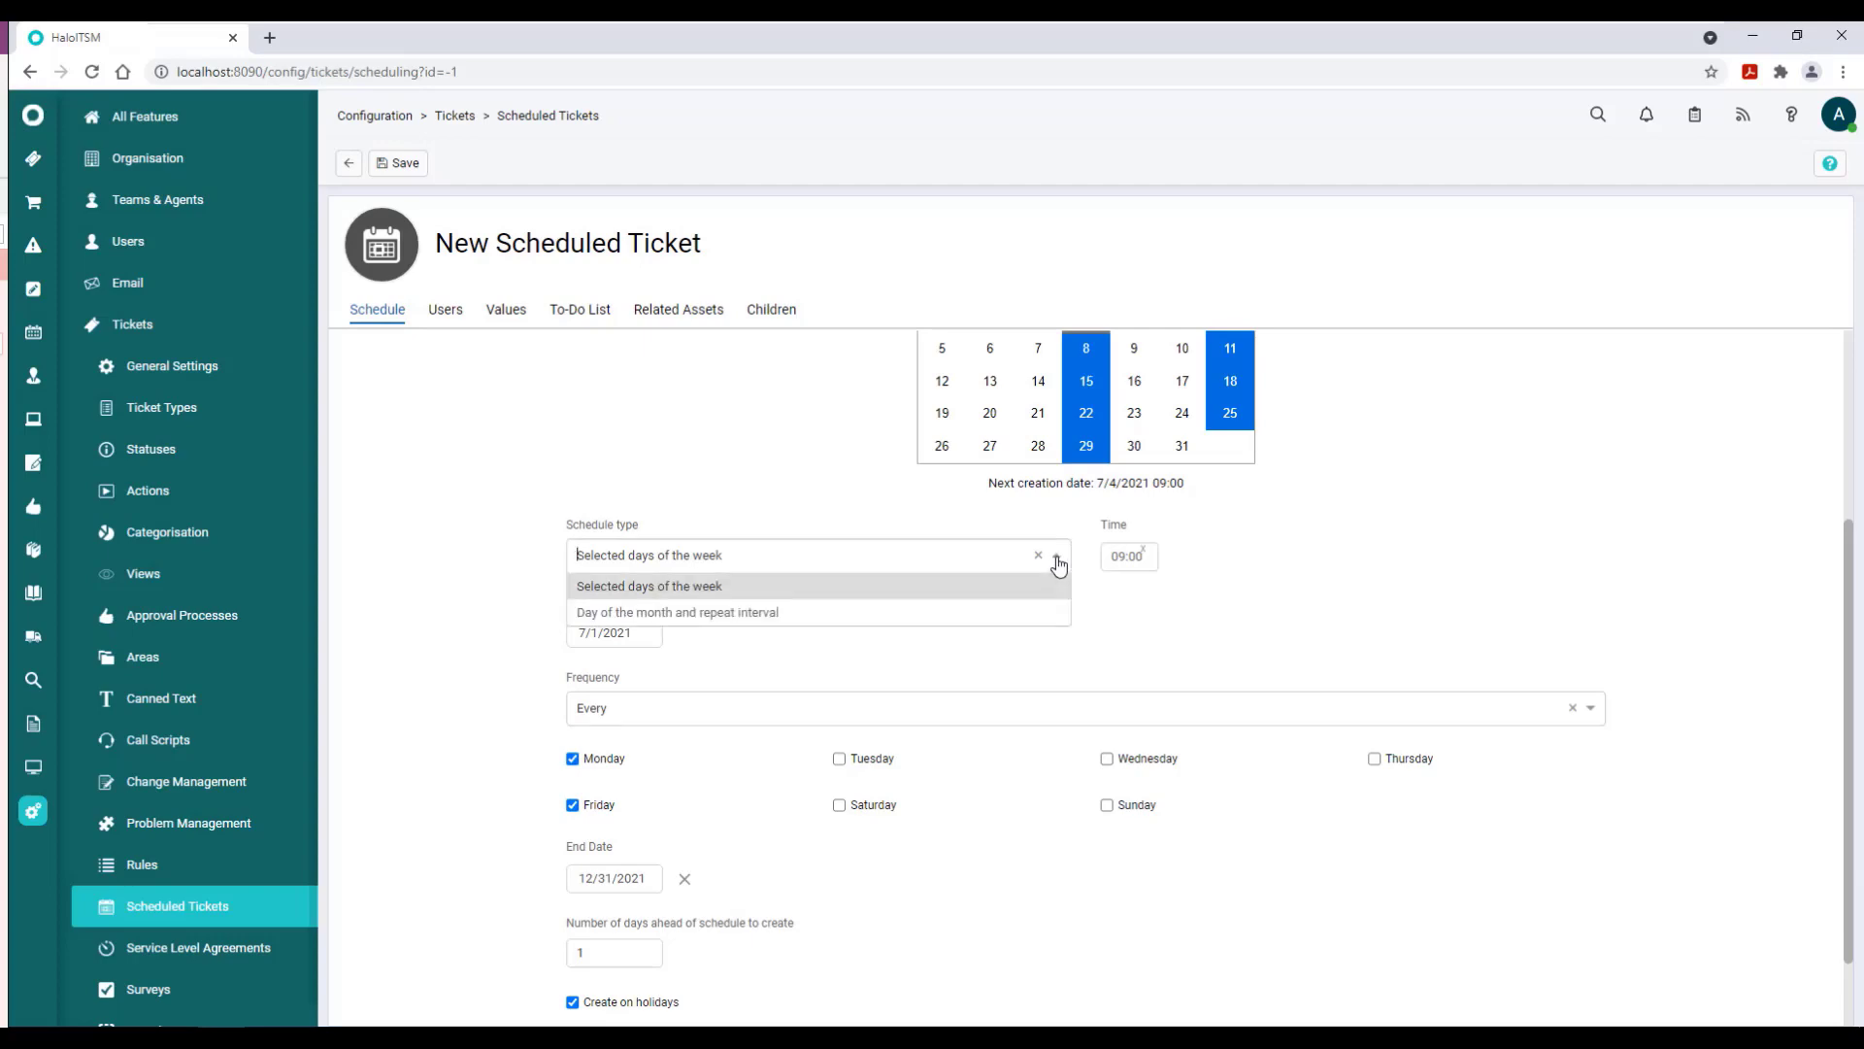
left_click(1021, 613)
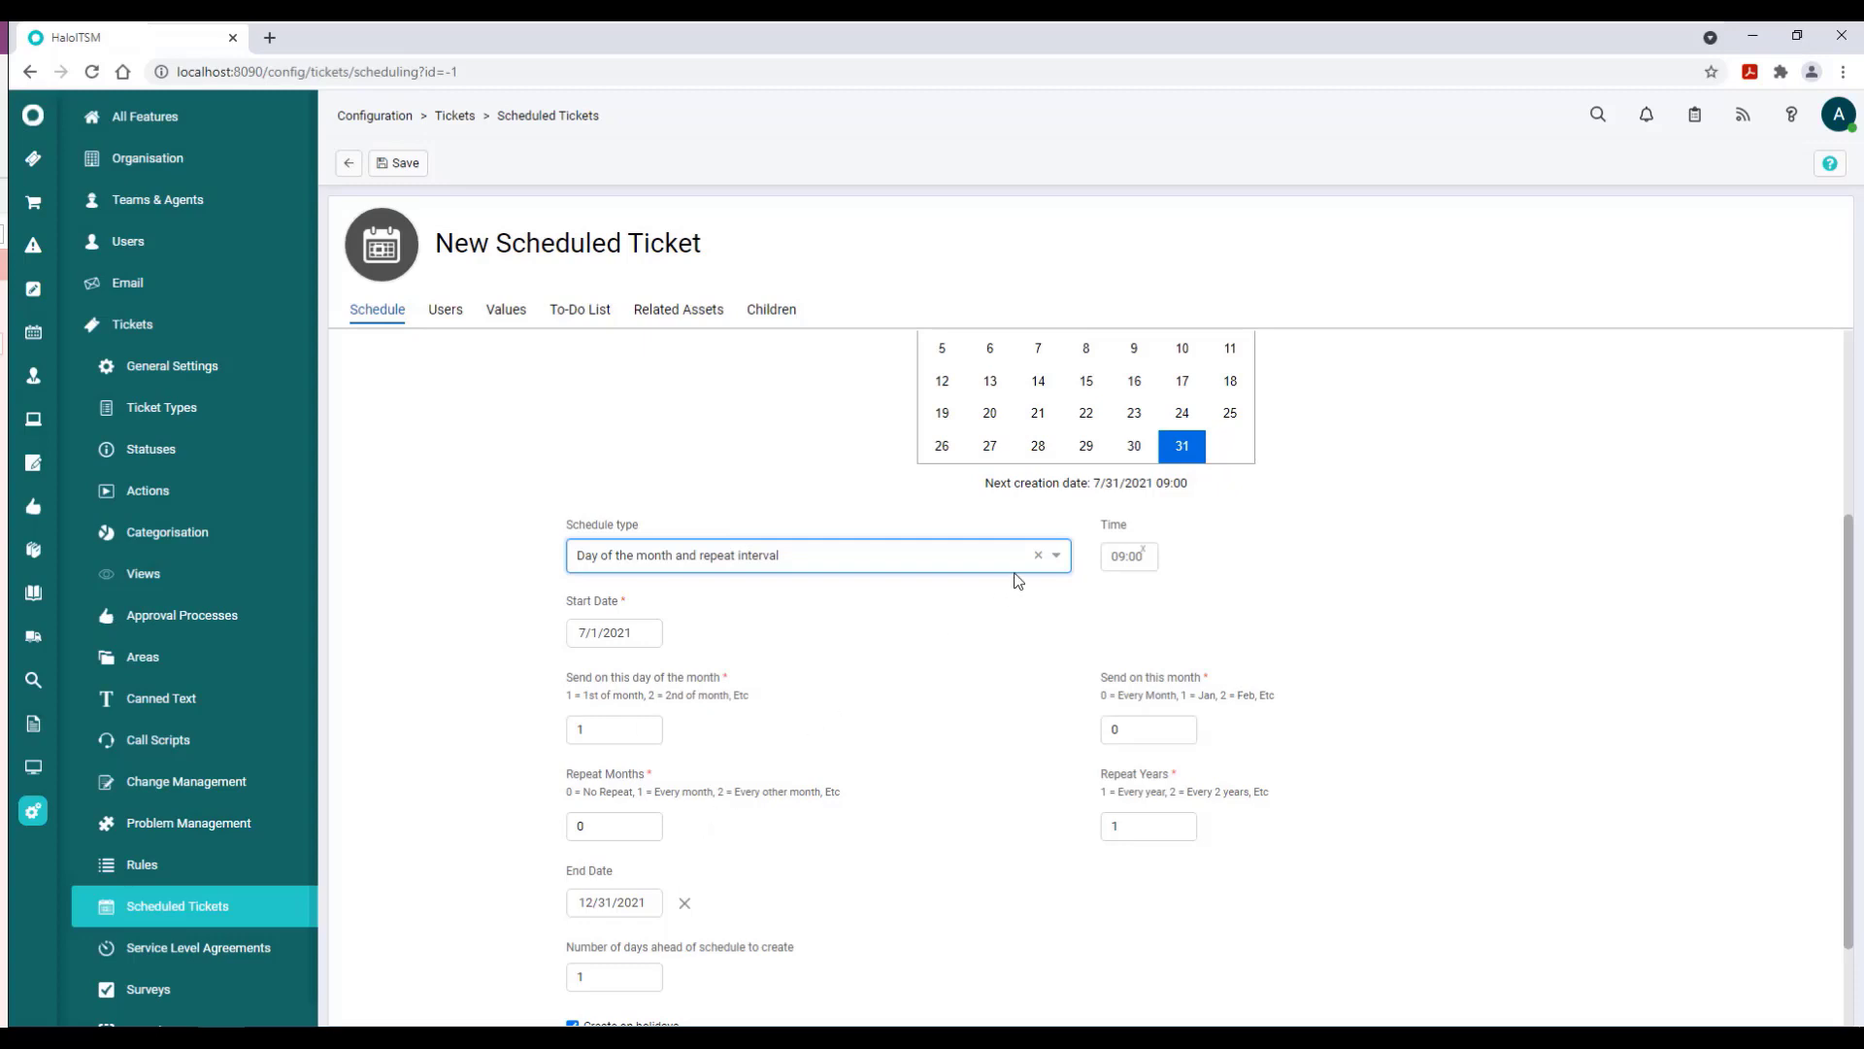
left_click(1057, 557)
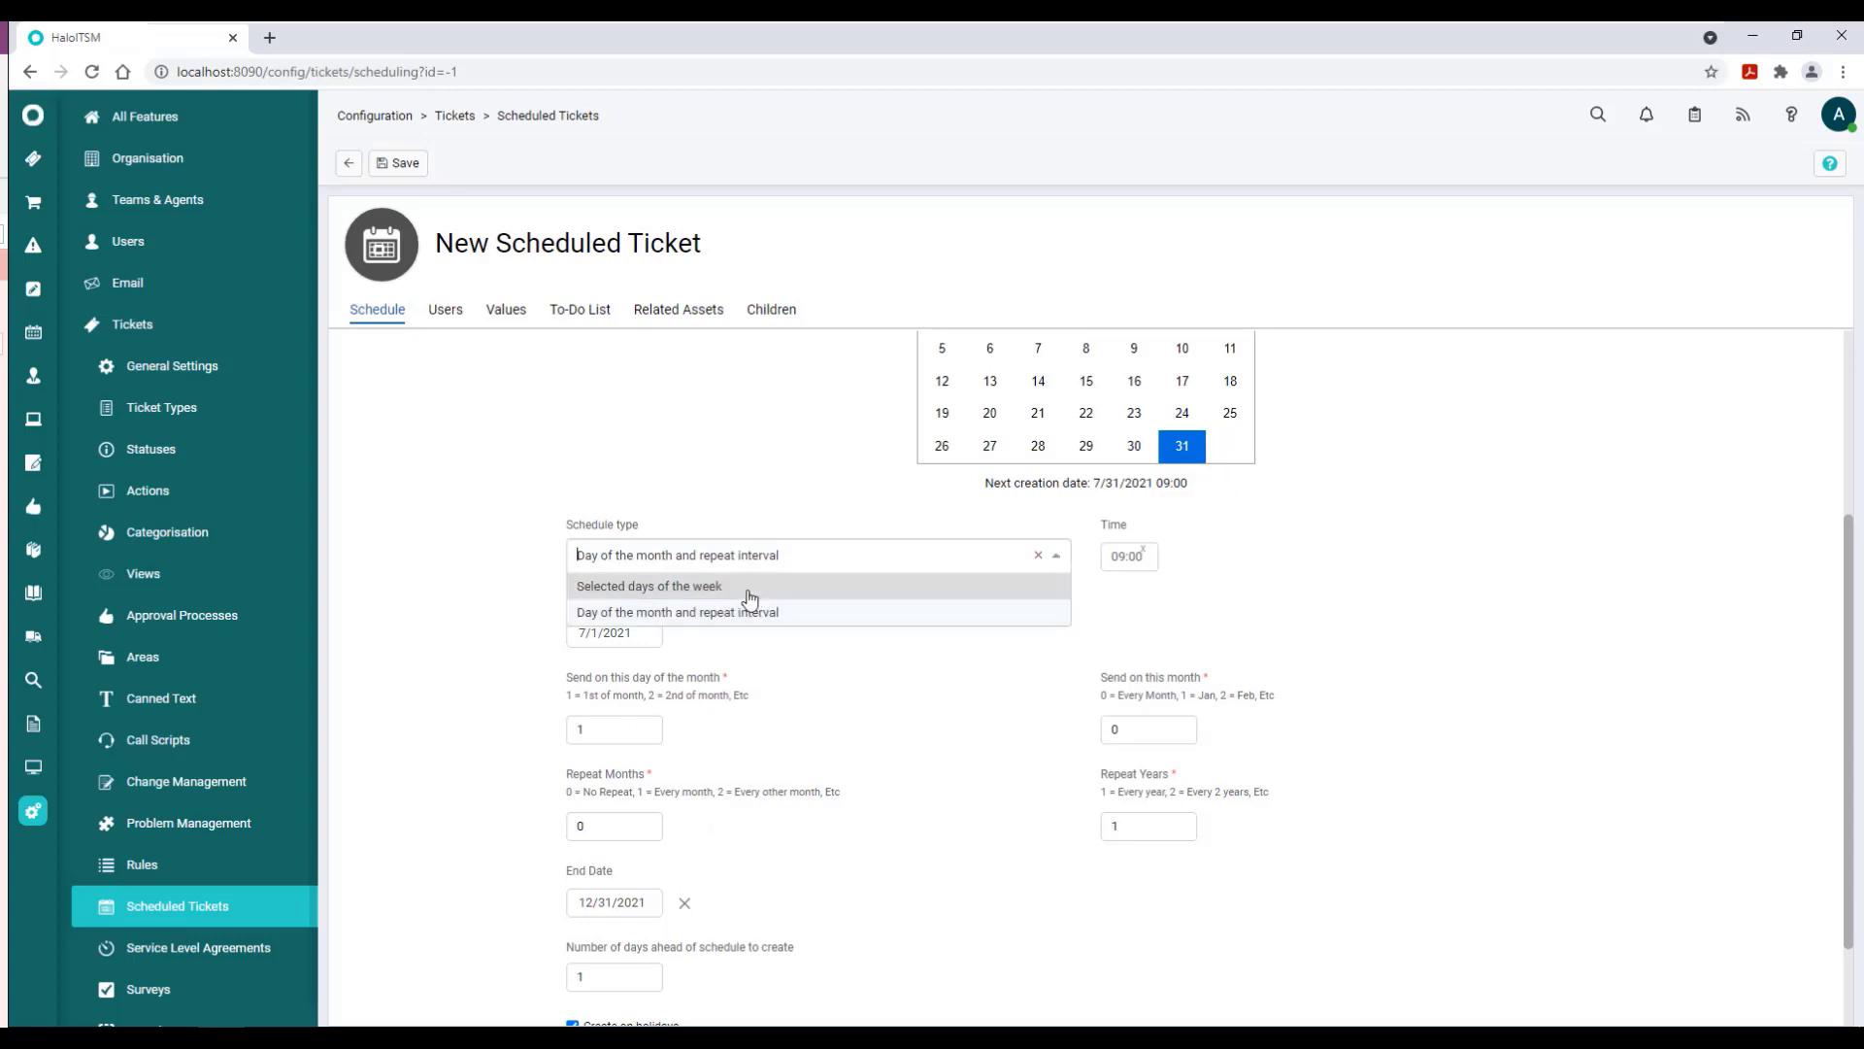
Switch back to 'Selected days of the week' with frequency 'Third of Month'.
left_click(683, 590)
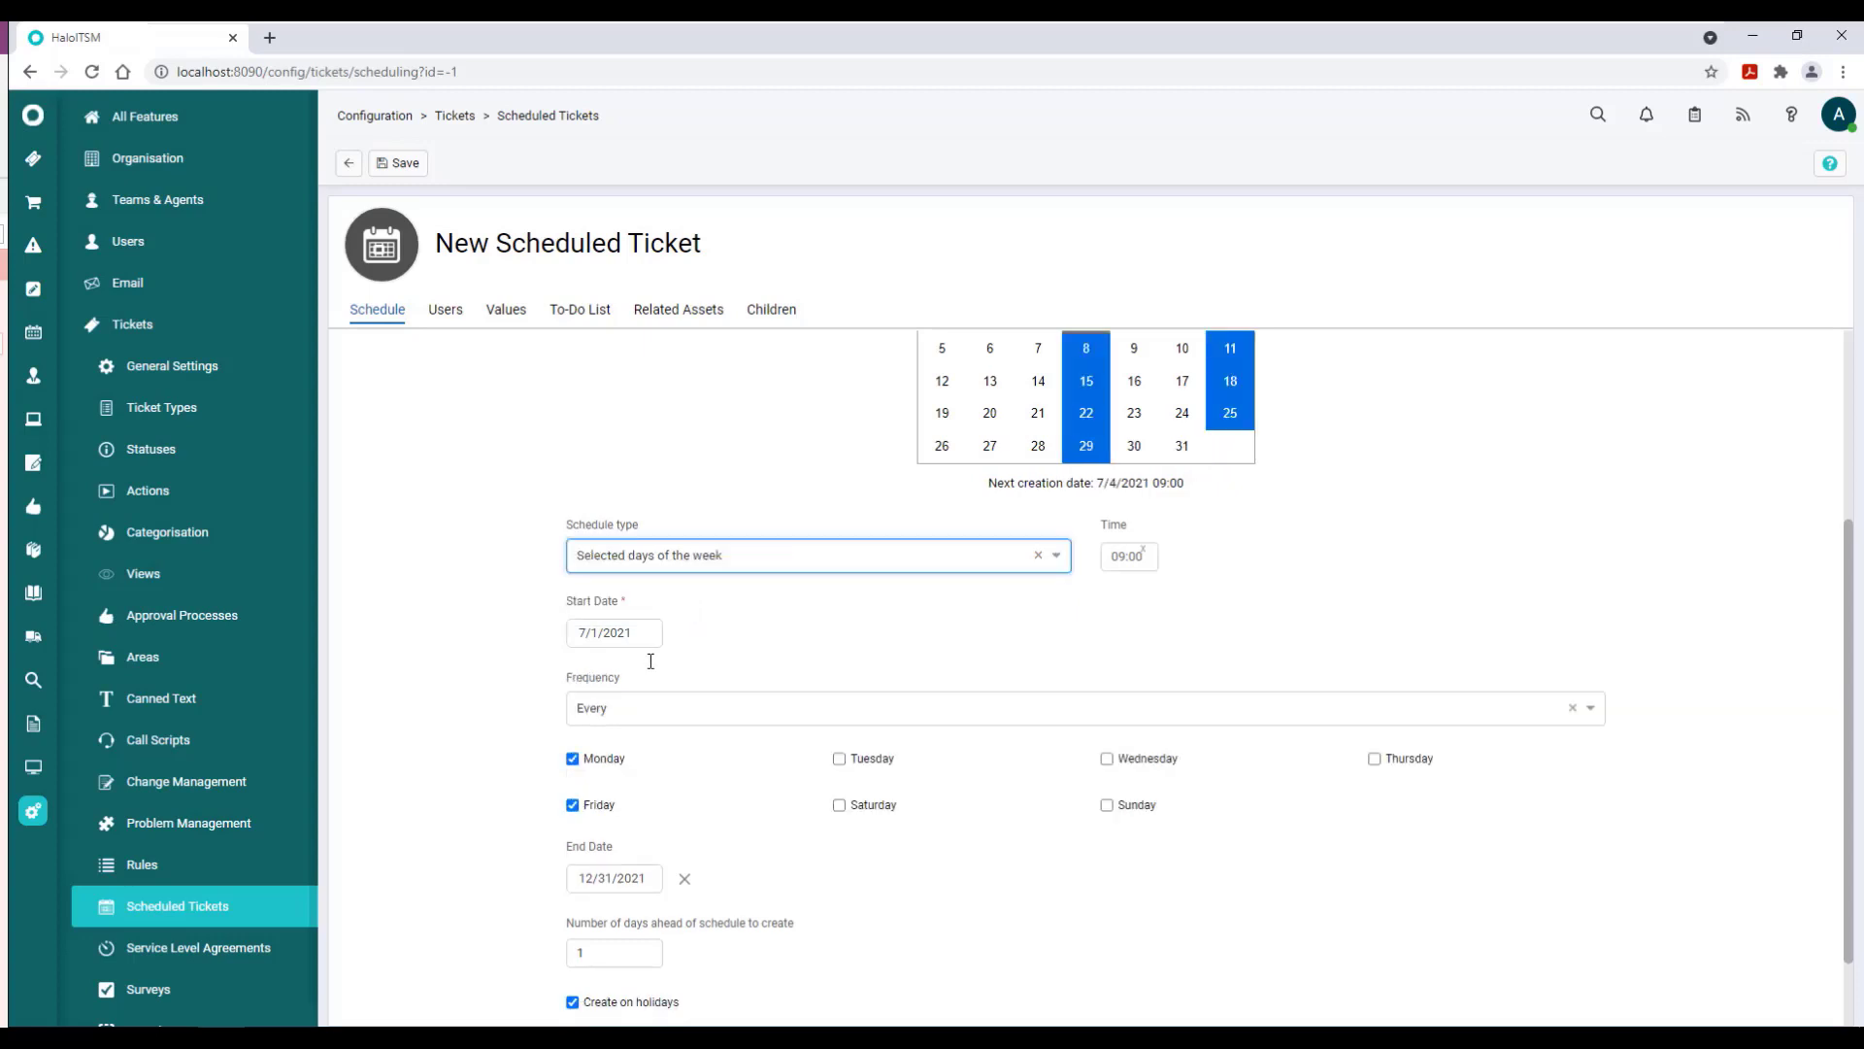
left_click(634, 718)
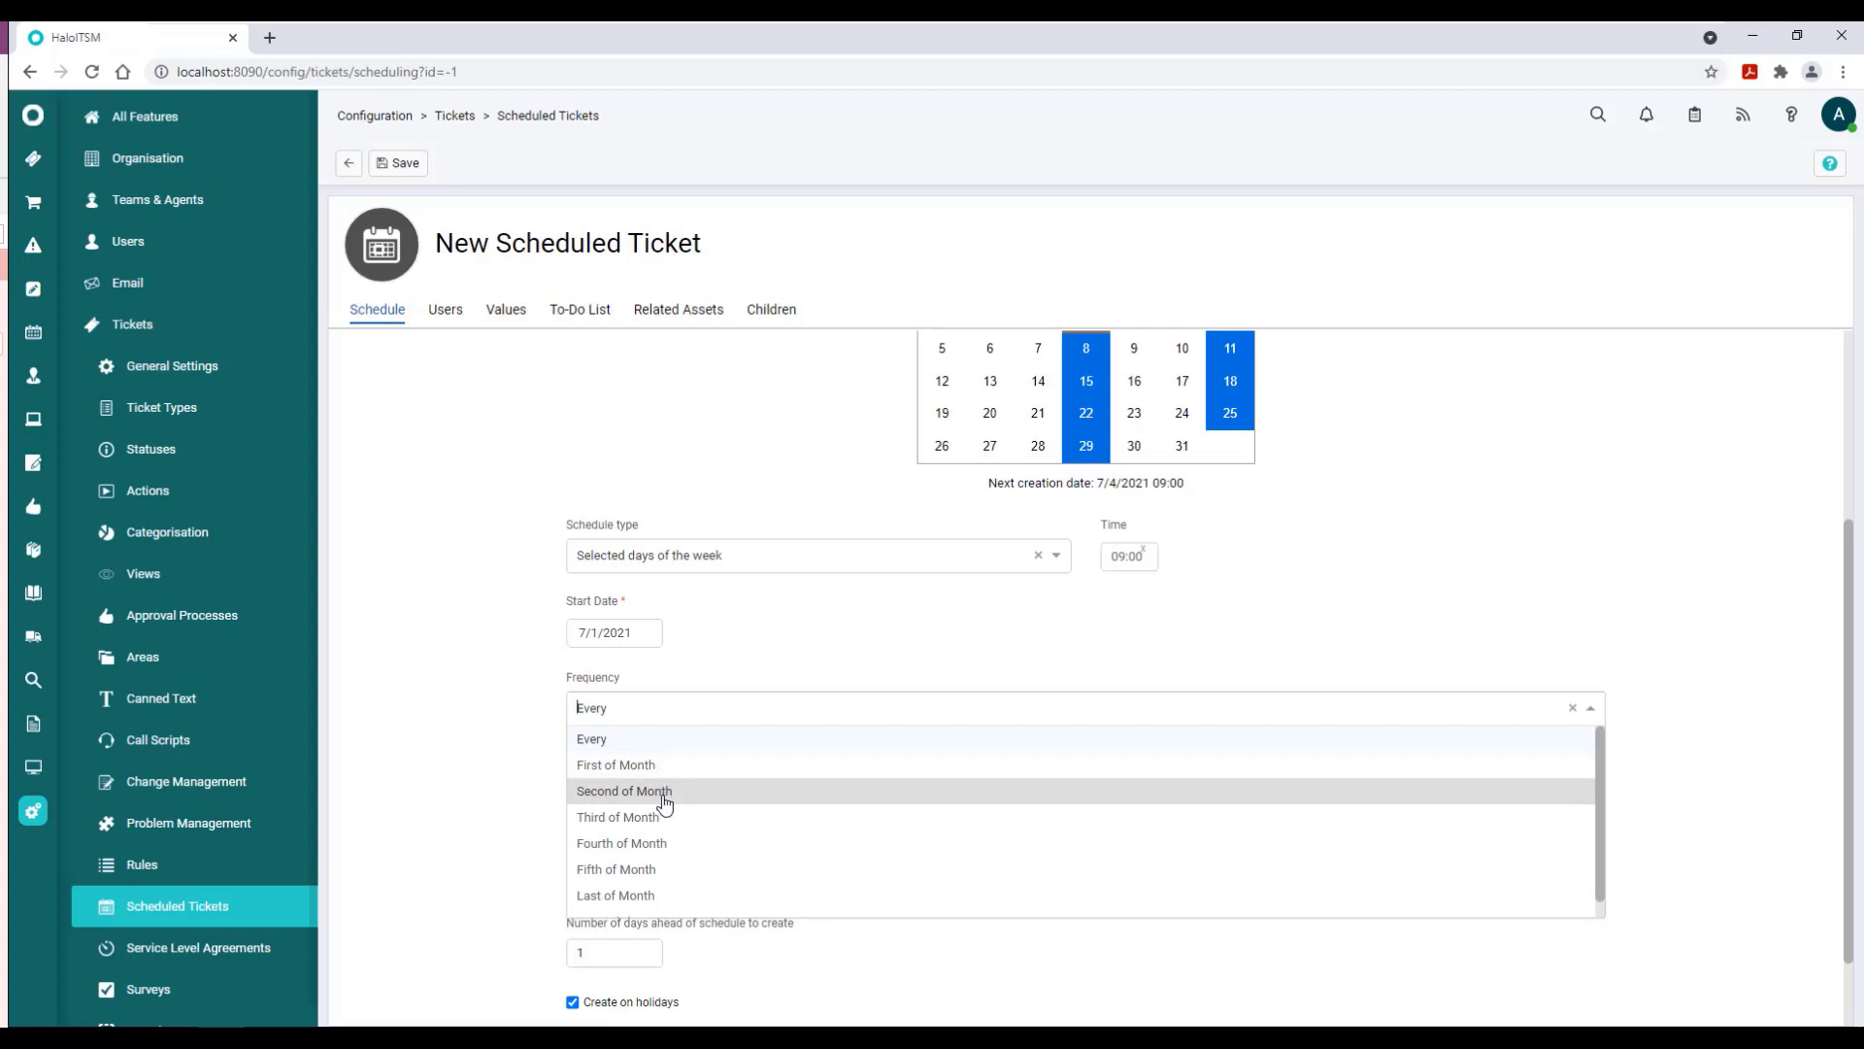
scroll(659, 804, "down", 1)
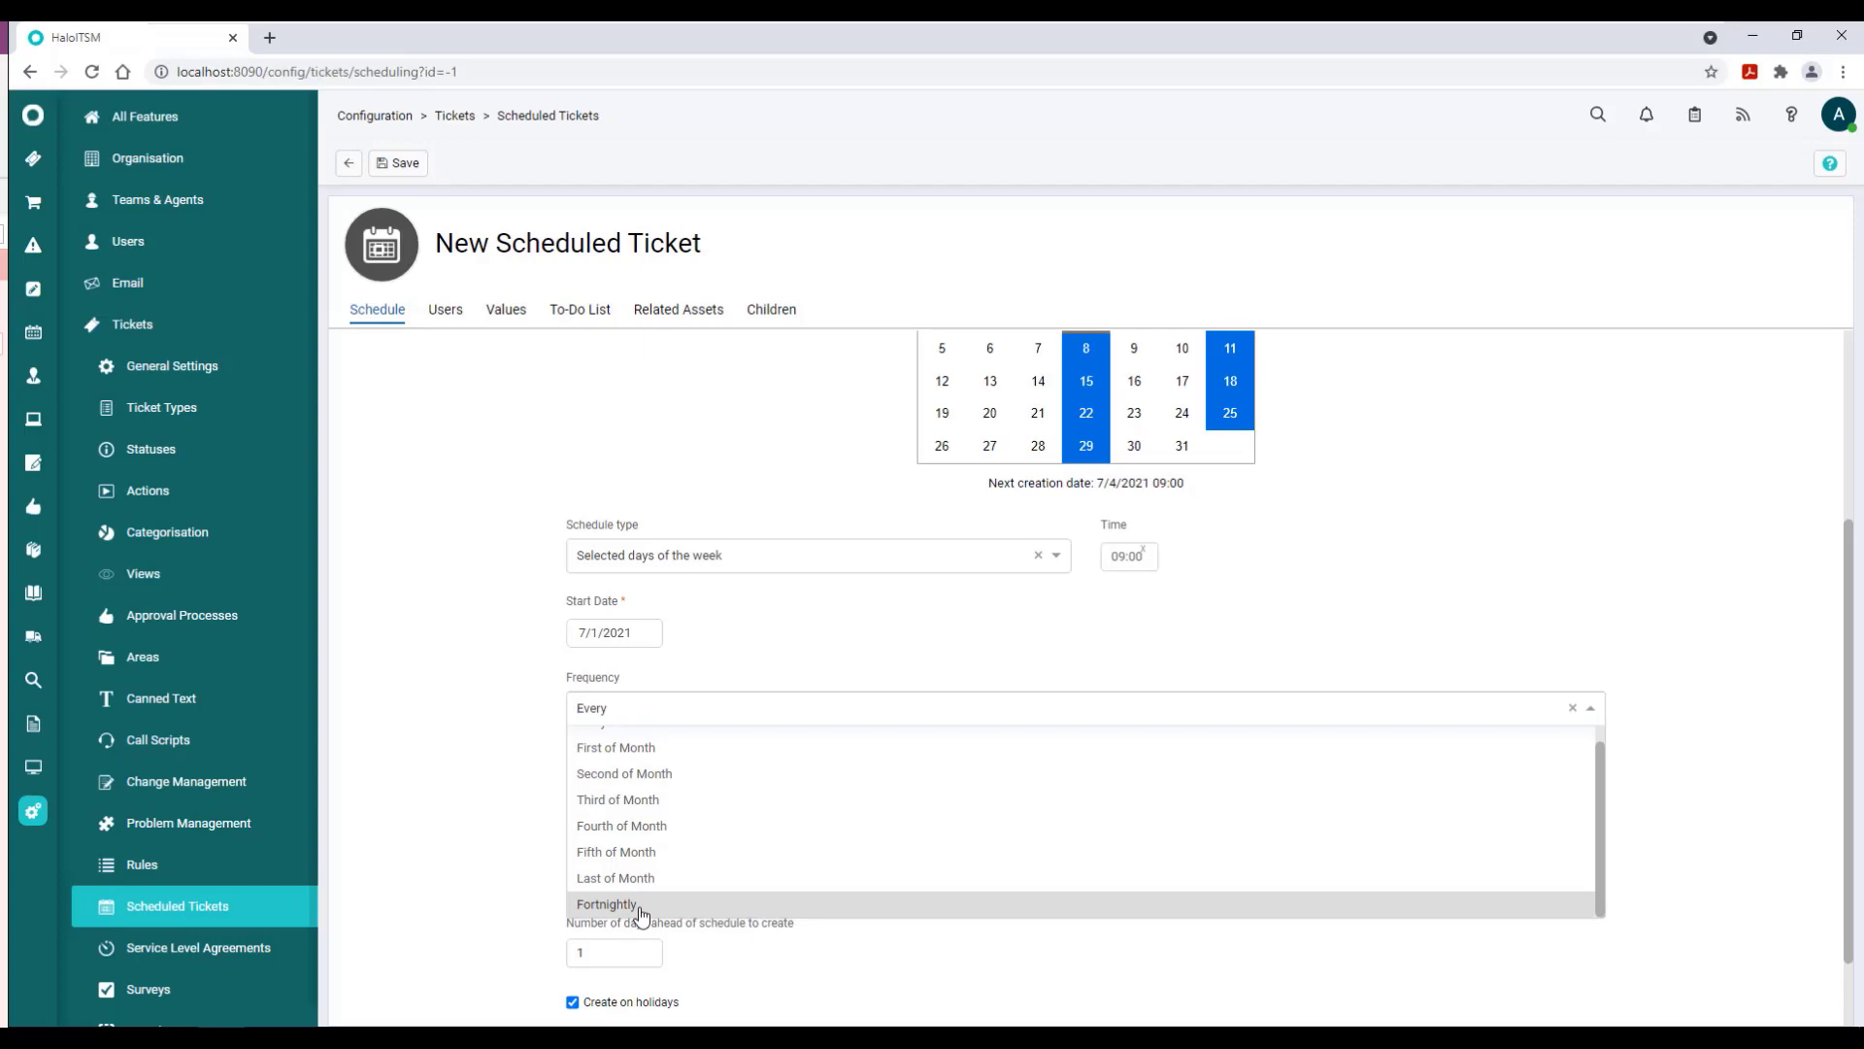
left_click(636, 802)
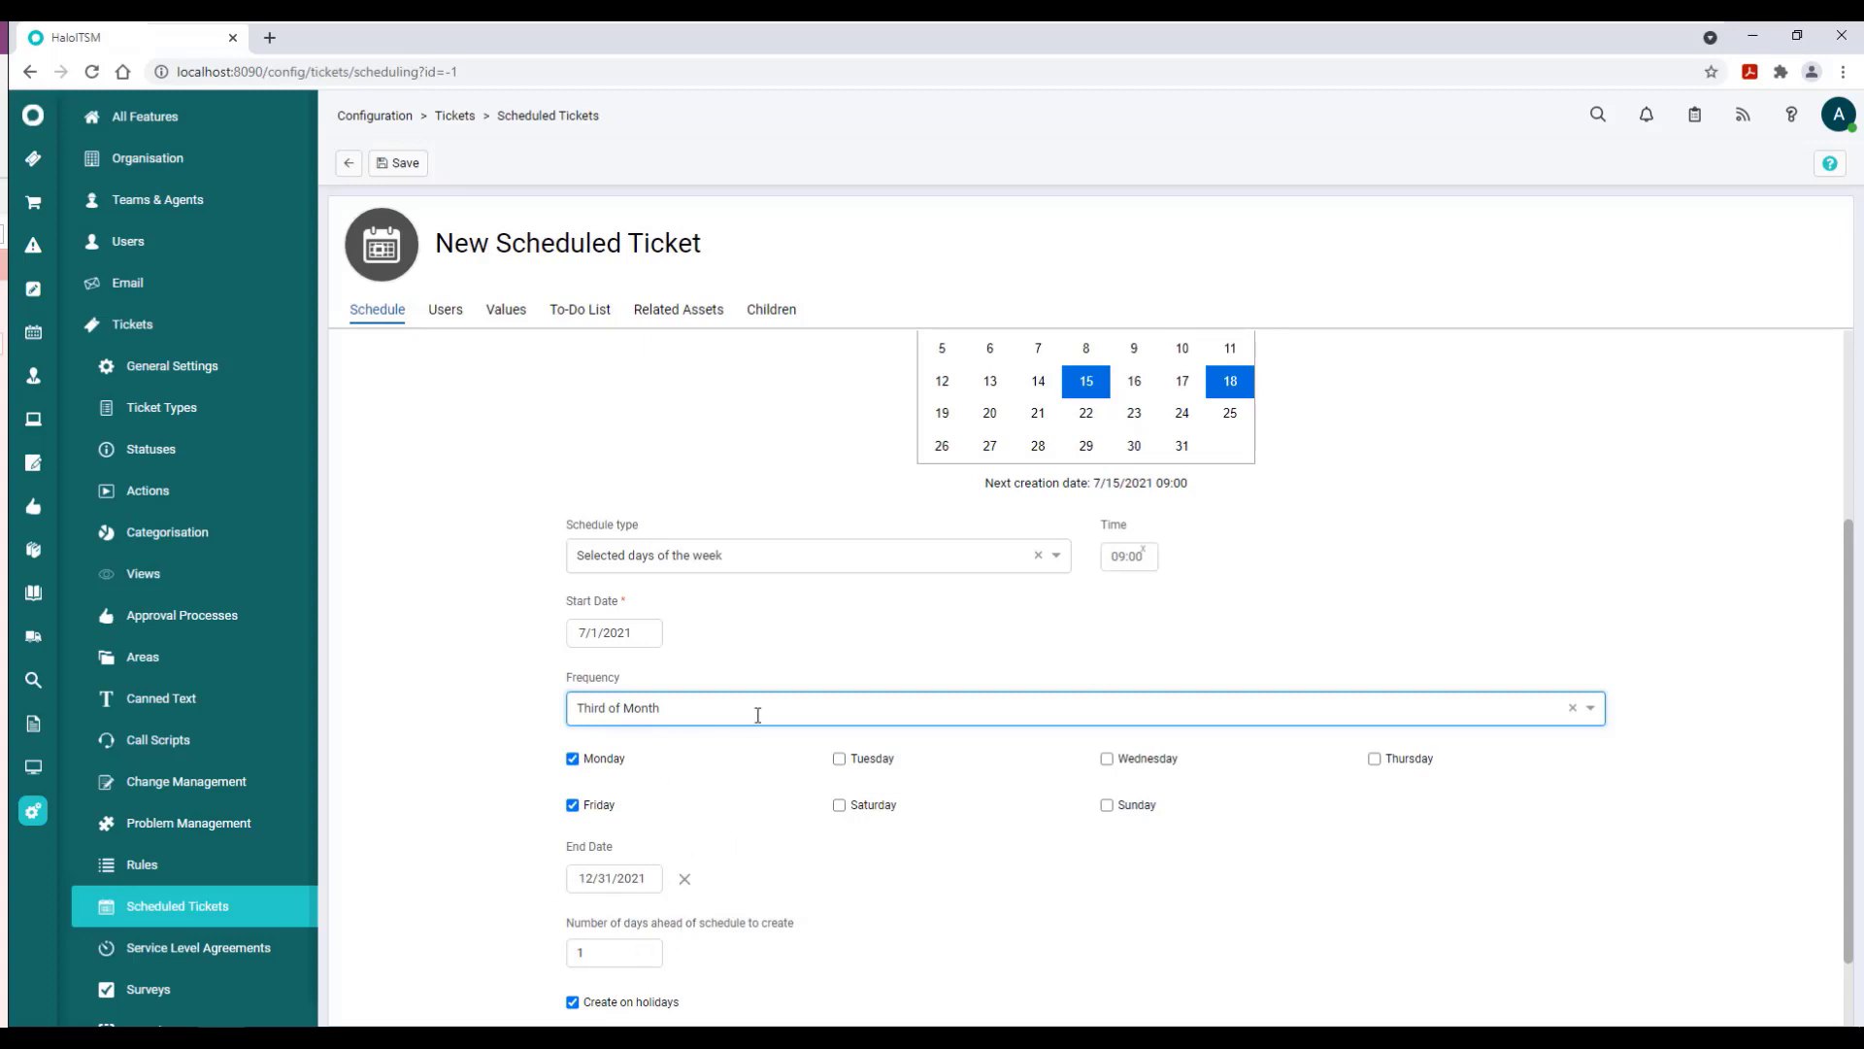
scroll(1428, 519, "up", 1)
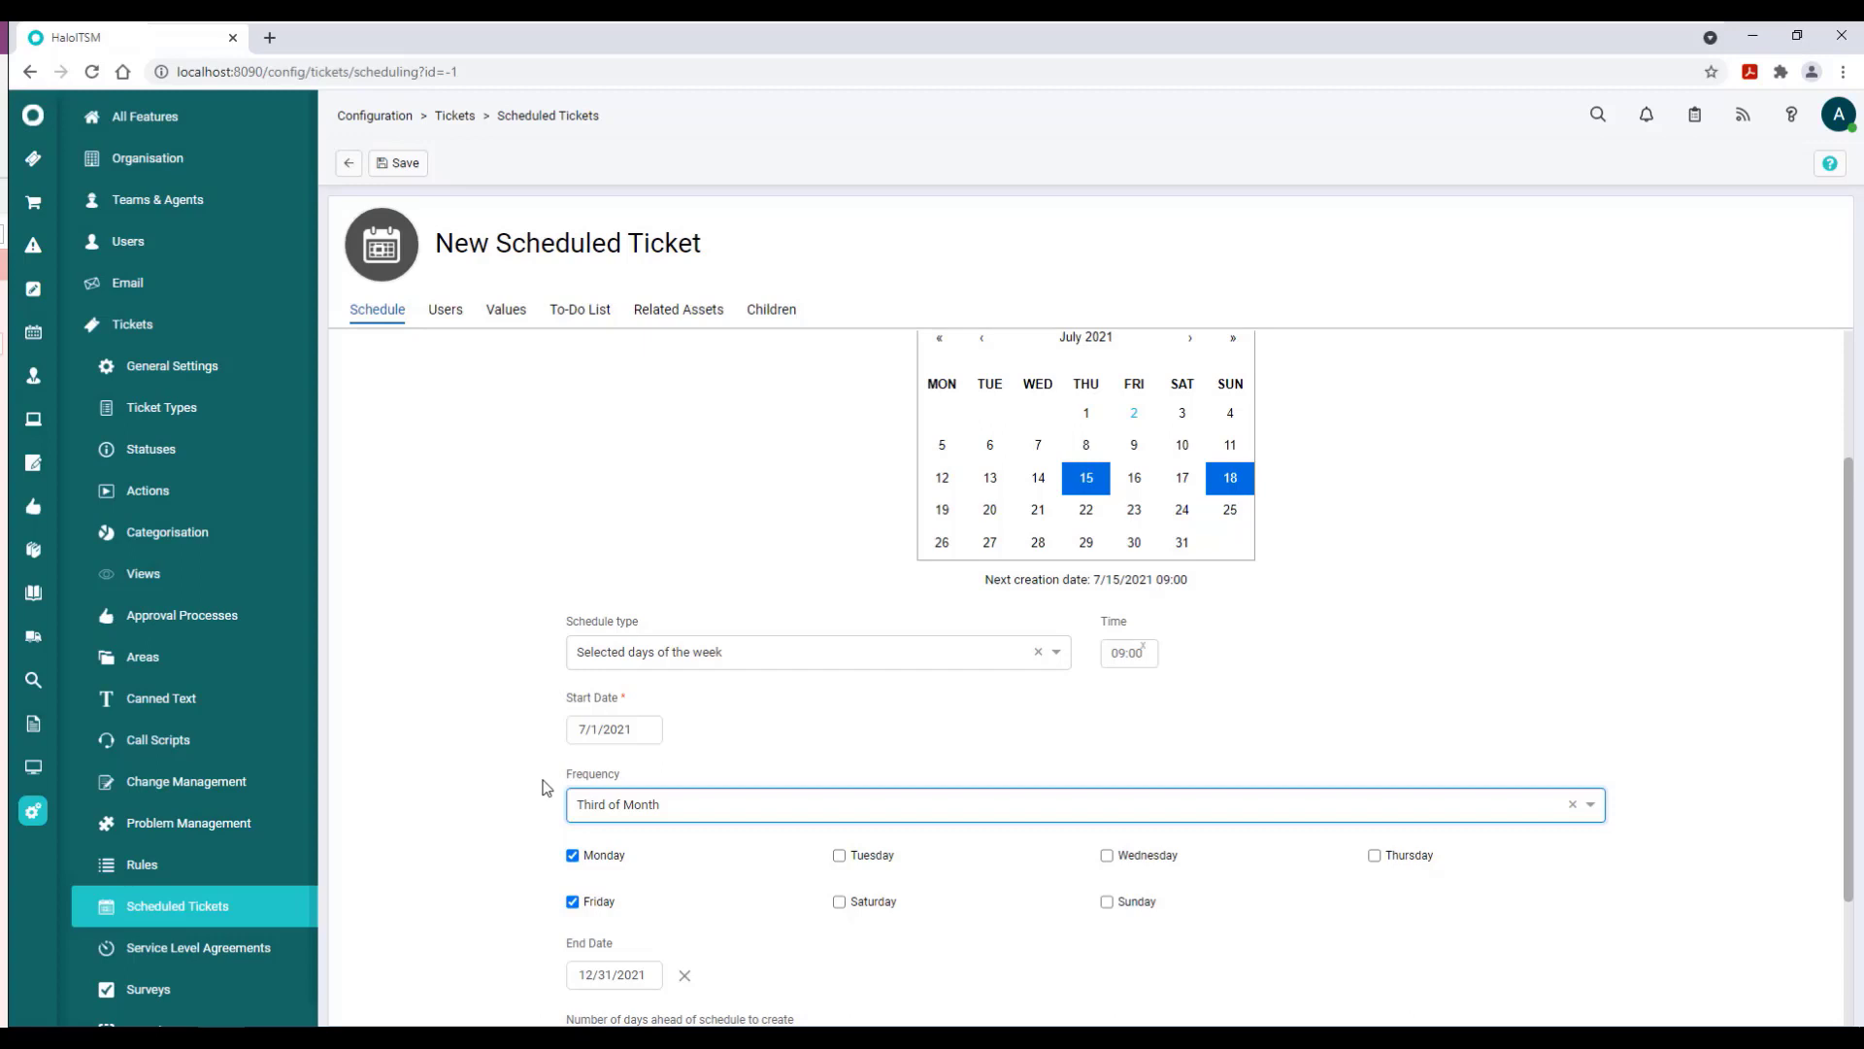
Reset the frequency to 'Every' and show the Values section's ticket fields.
left_click(564, 544)
left_click(668, 804)
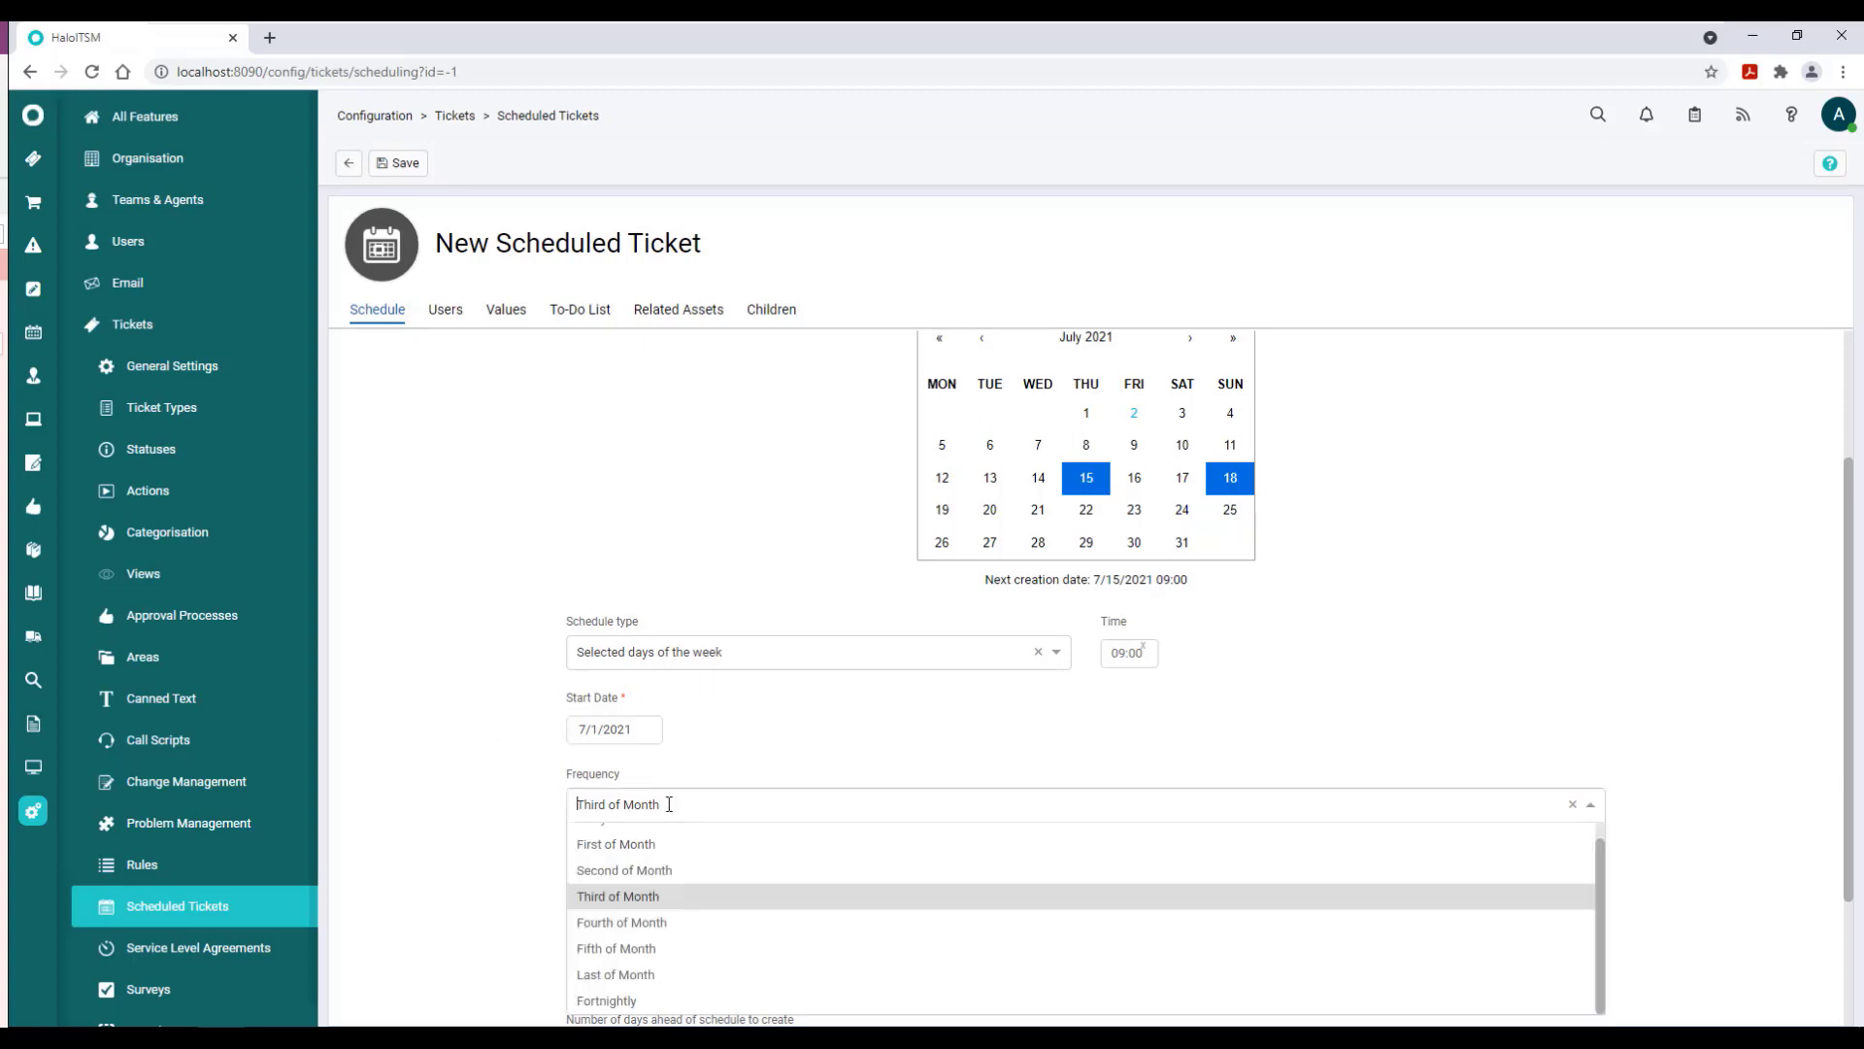
scroll(664, 867, "up", 1)
left_click(625, 836)
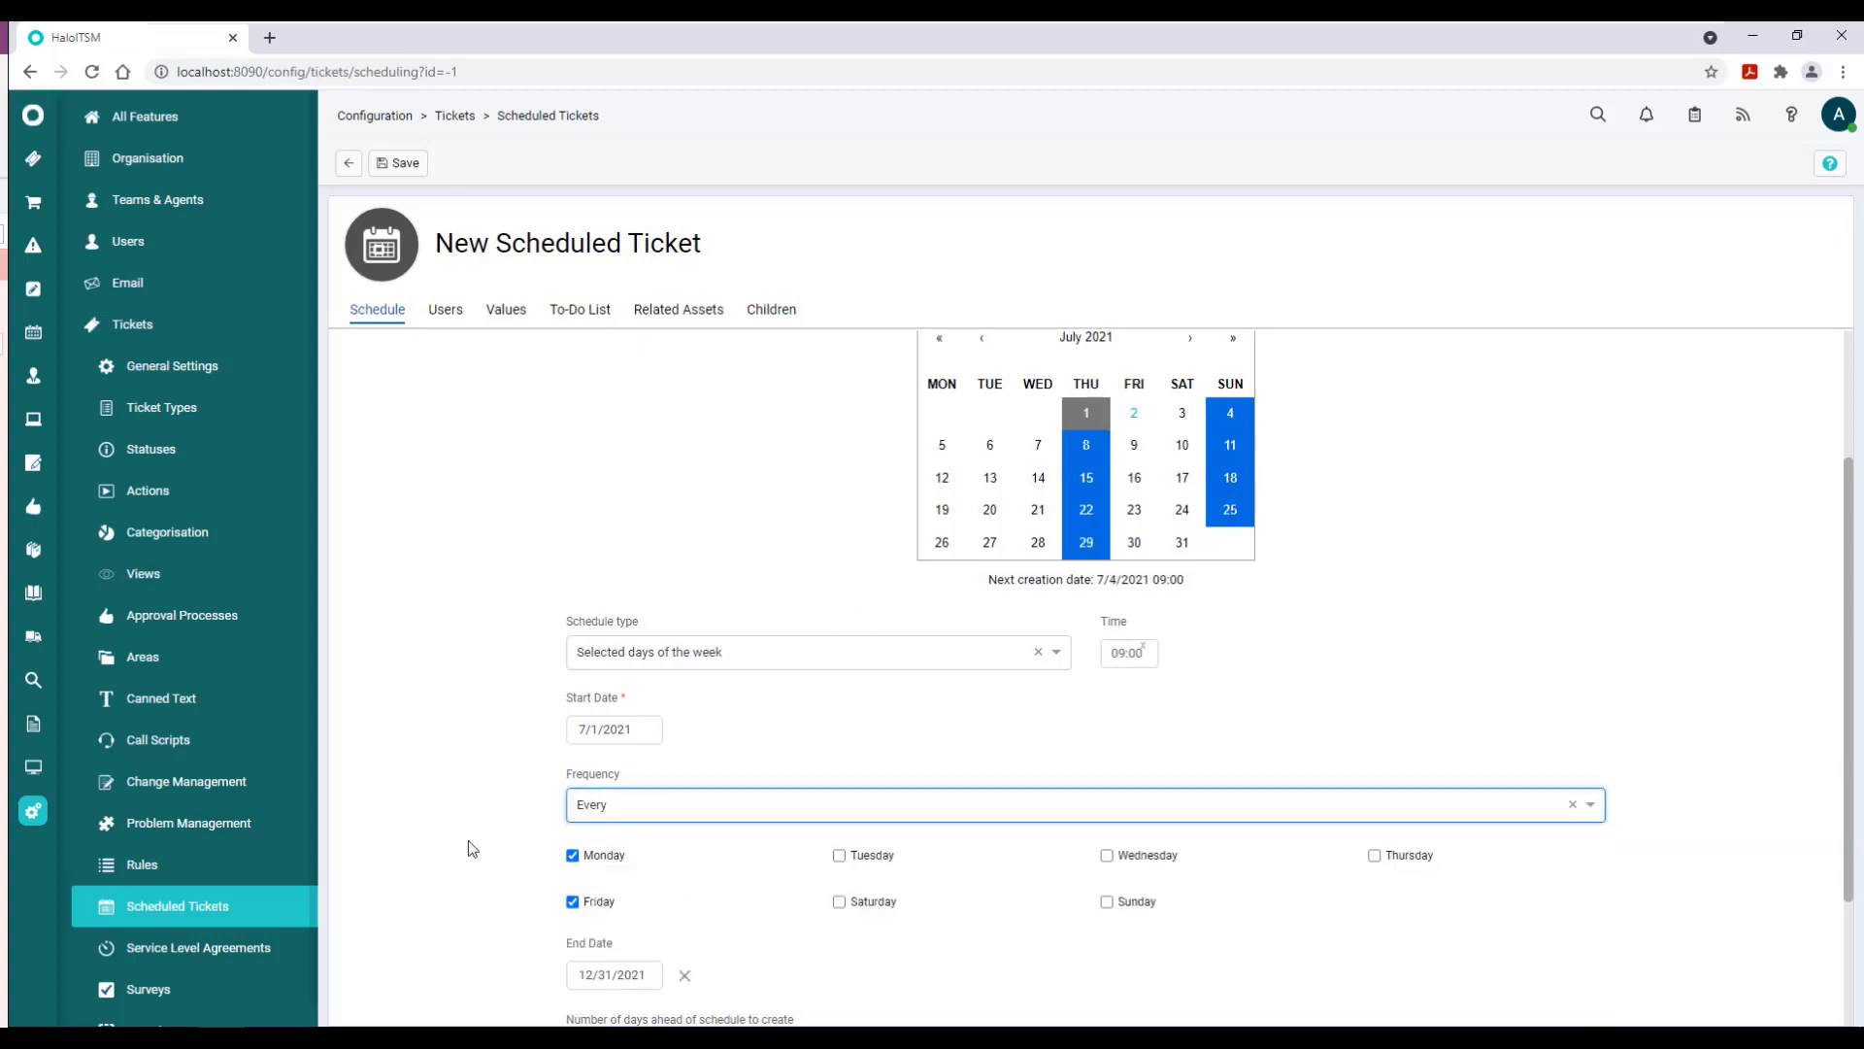
scroll(468, 841, "up", 2)
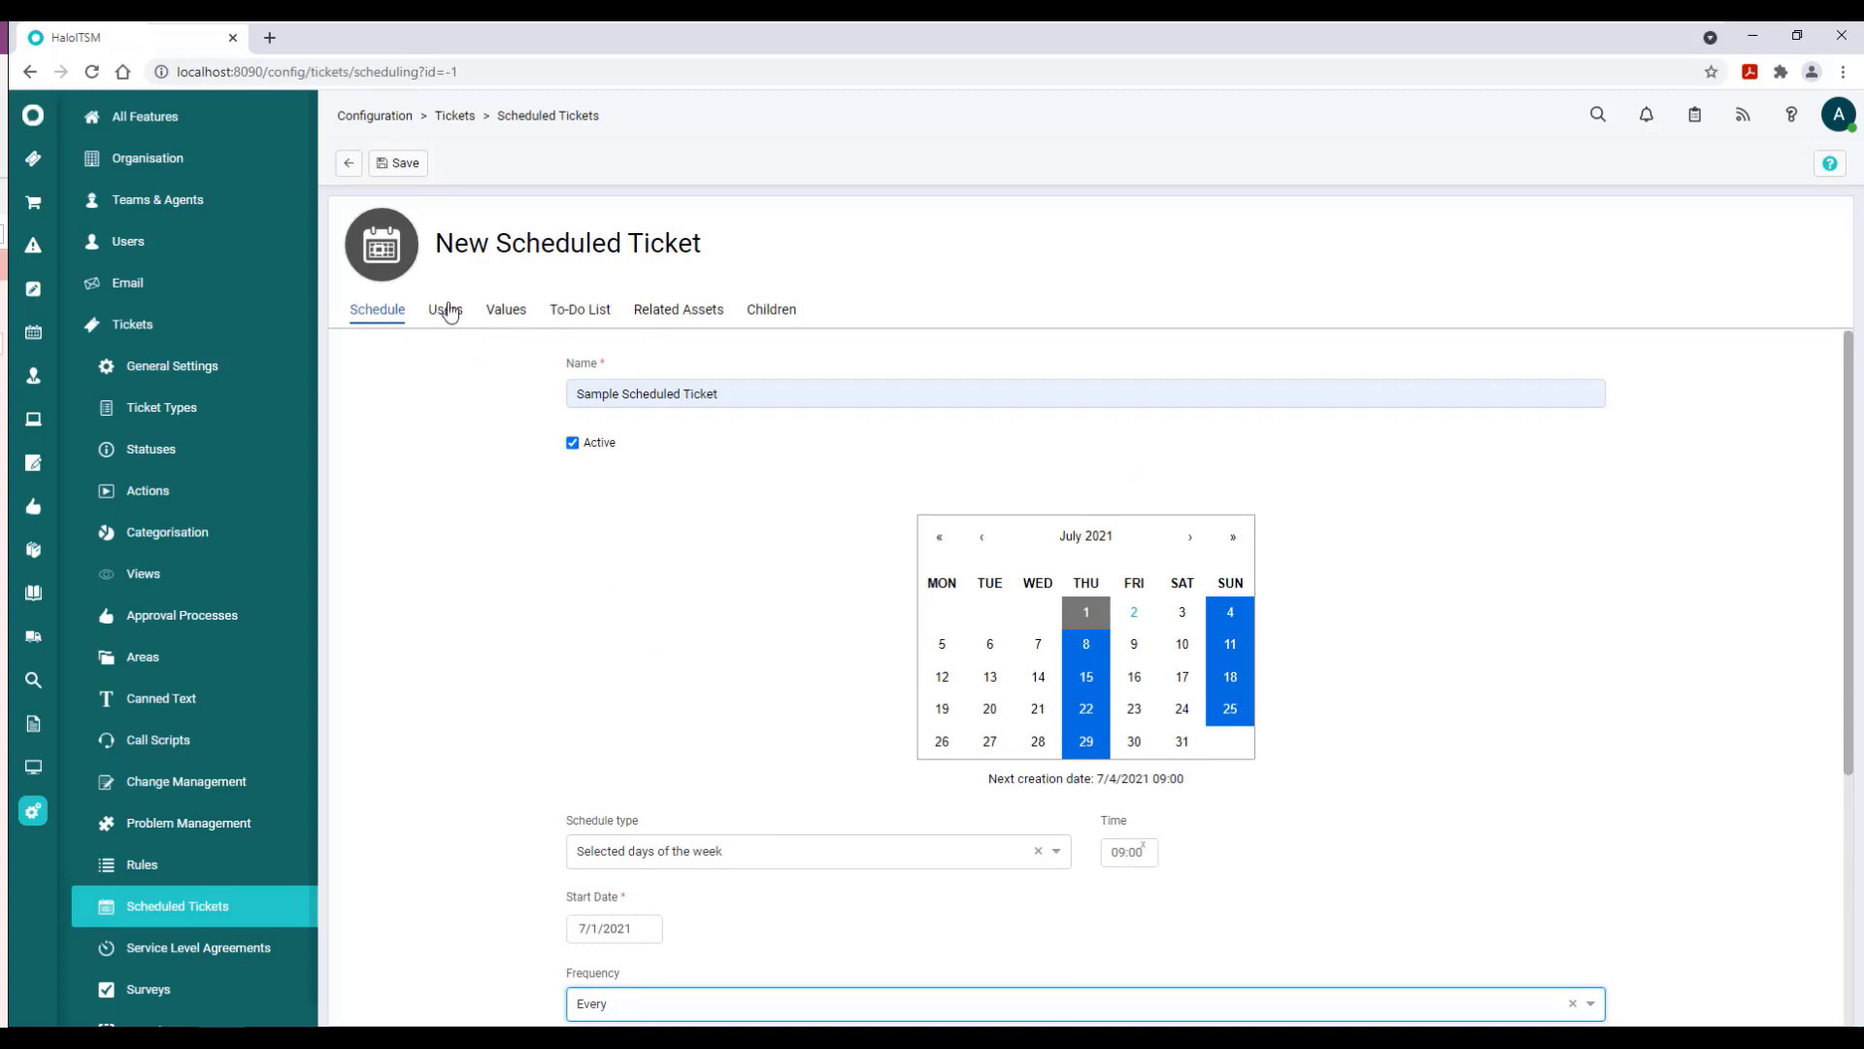
left_click(505, 317)
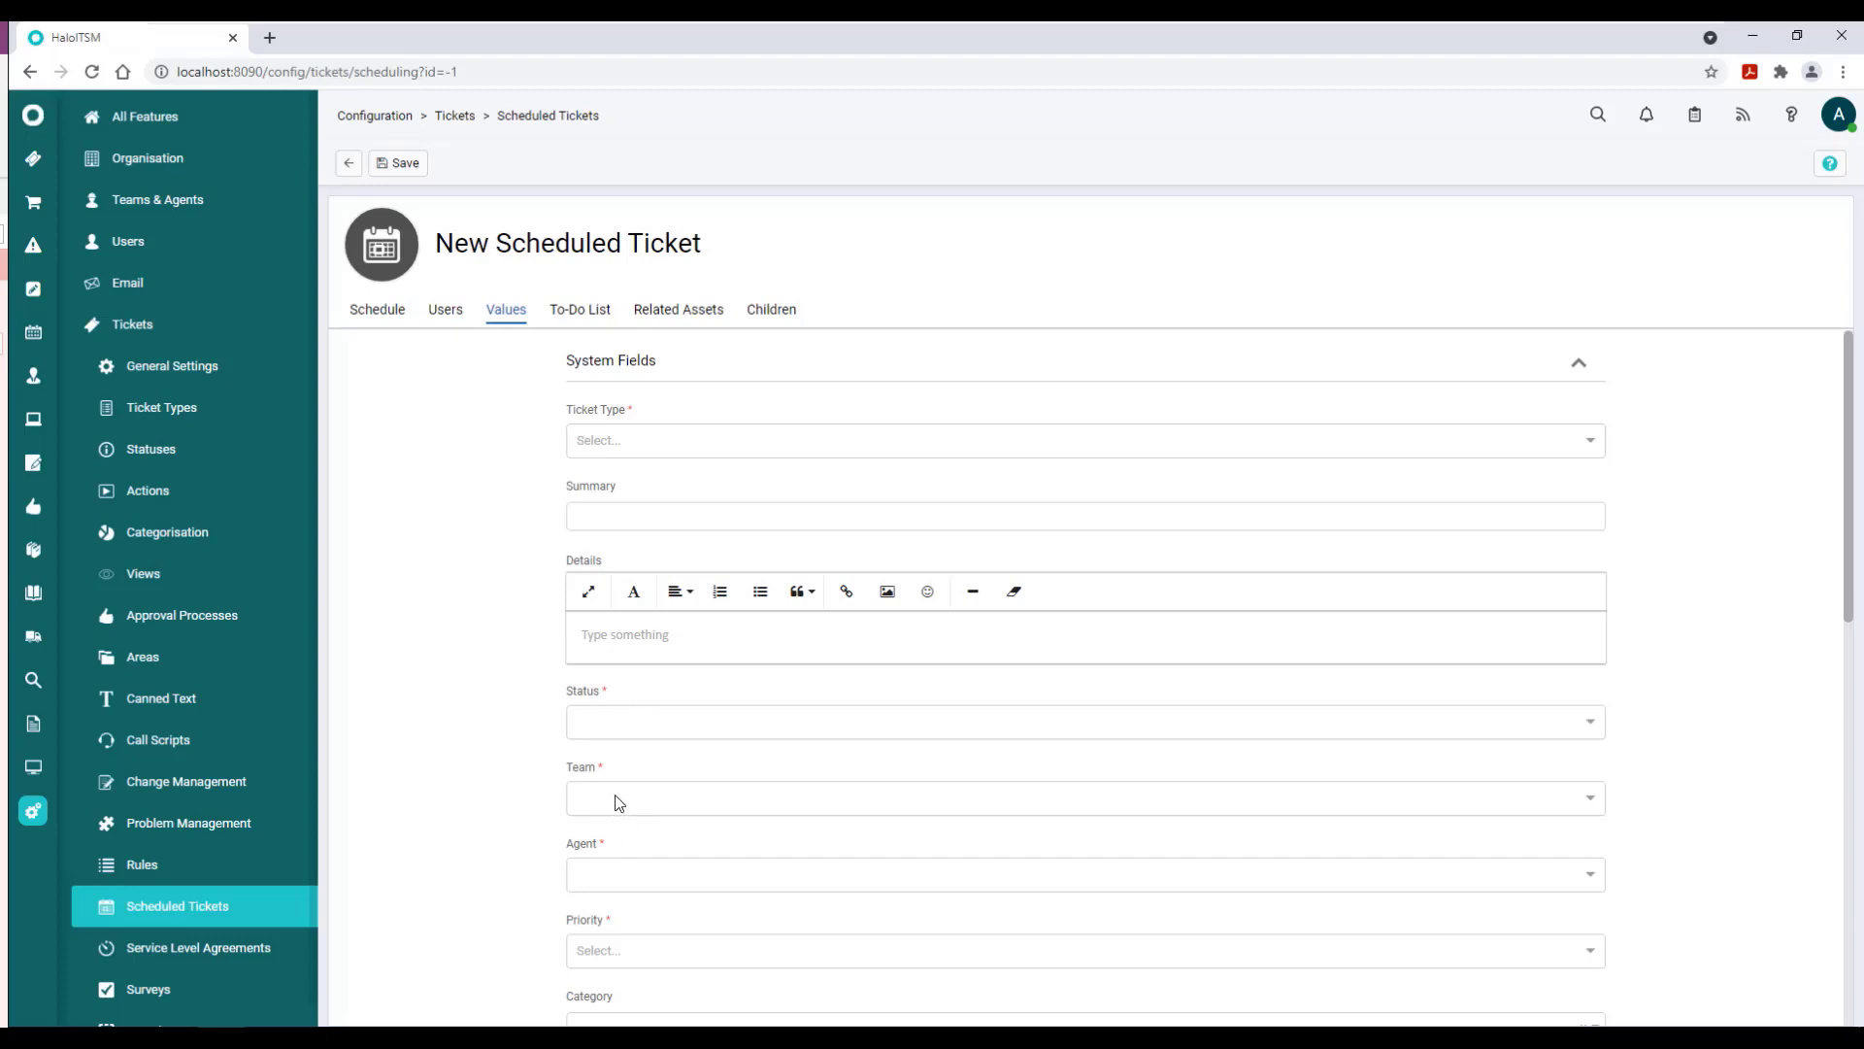
Set Ticket Type to Service Request and the summary to 'SCheduled Service Request'.
left_click(684, 442)
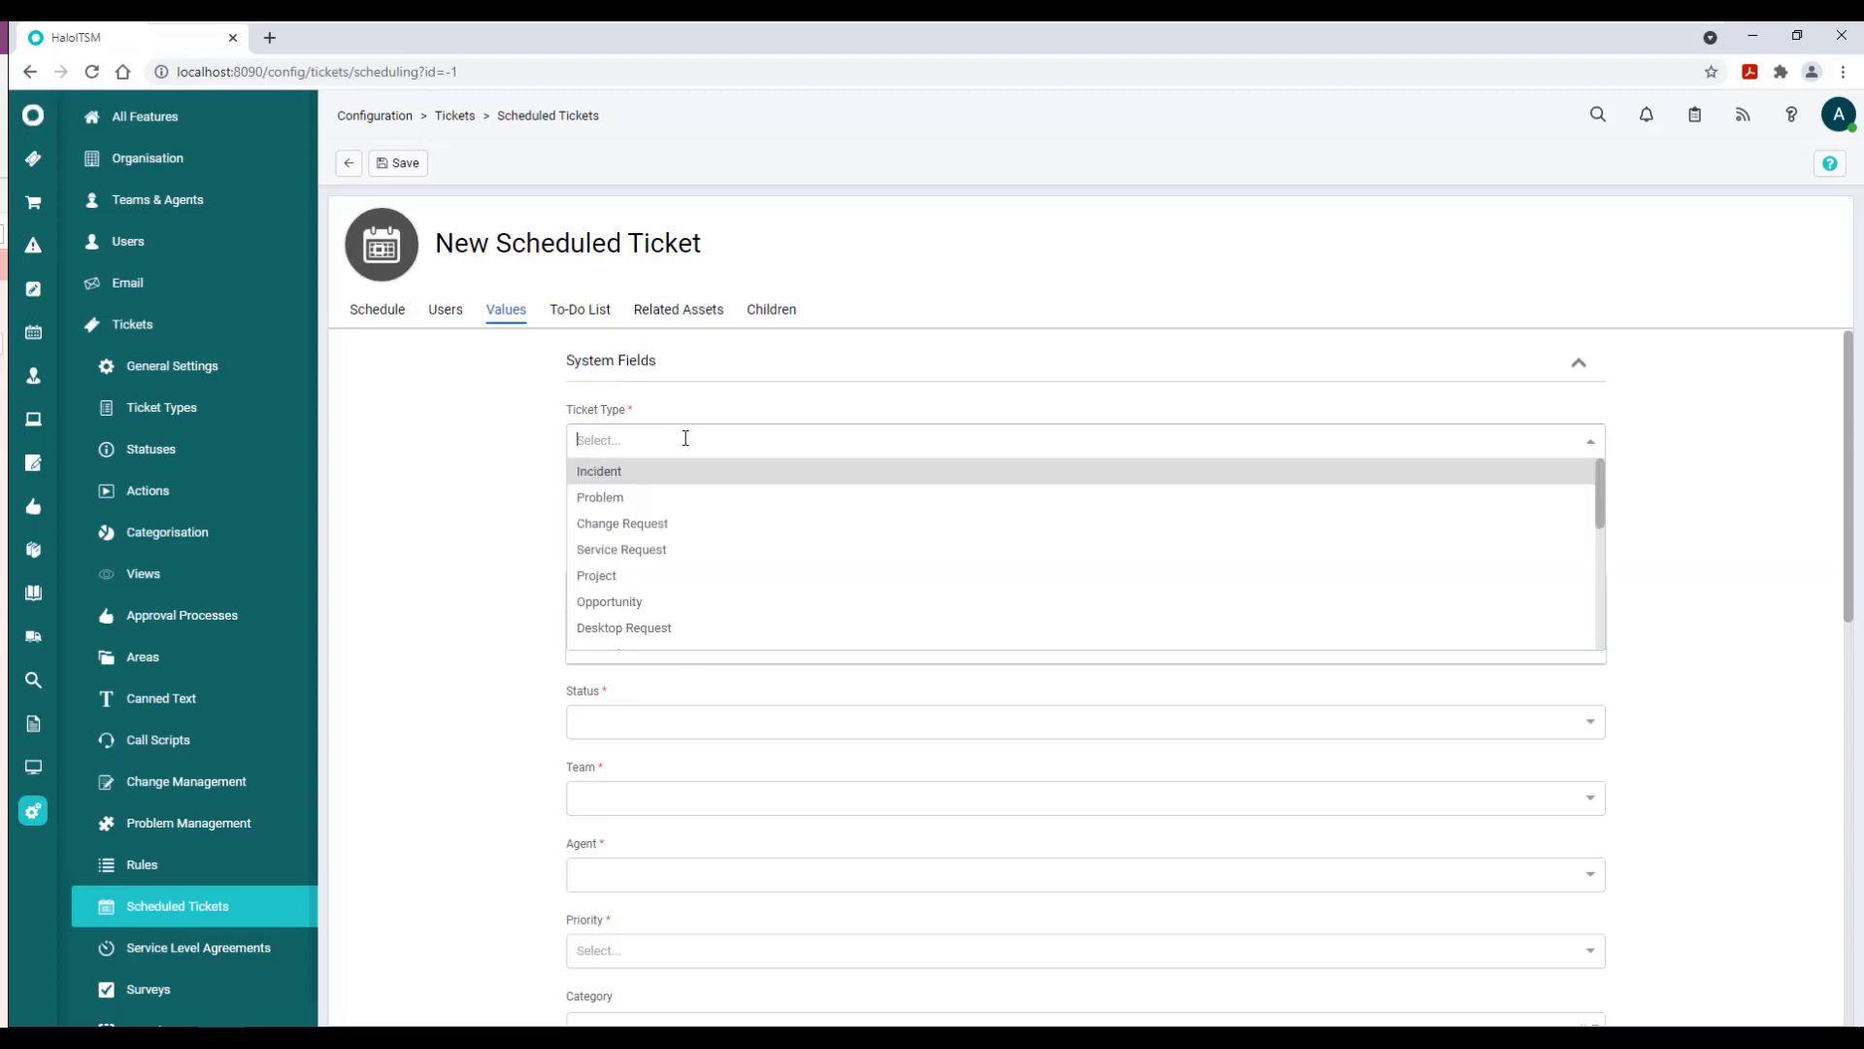
left_click(661, 551)
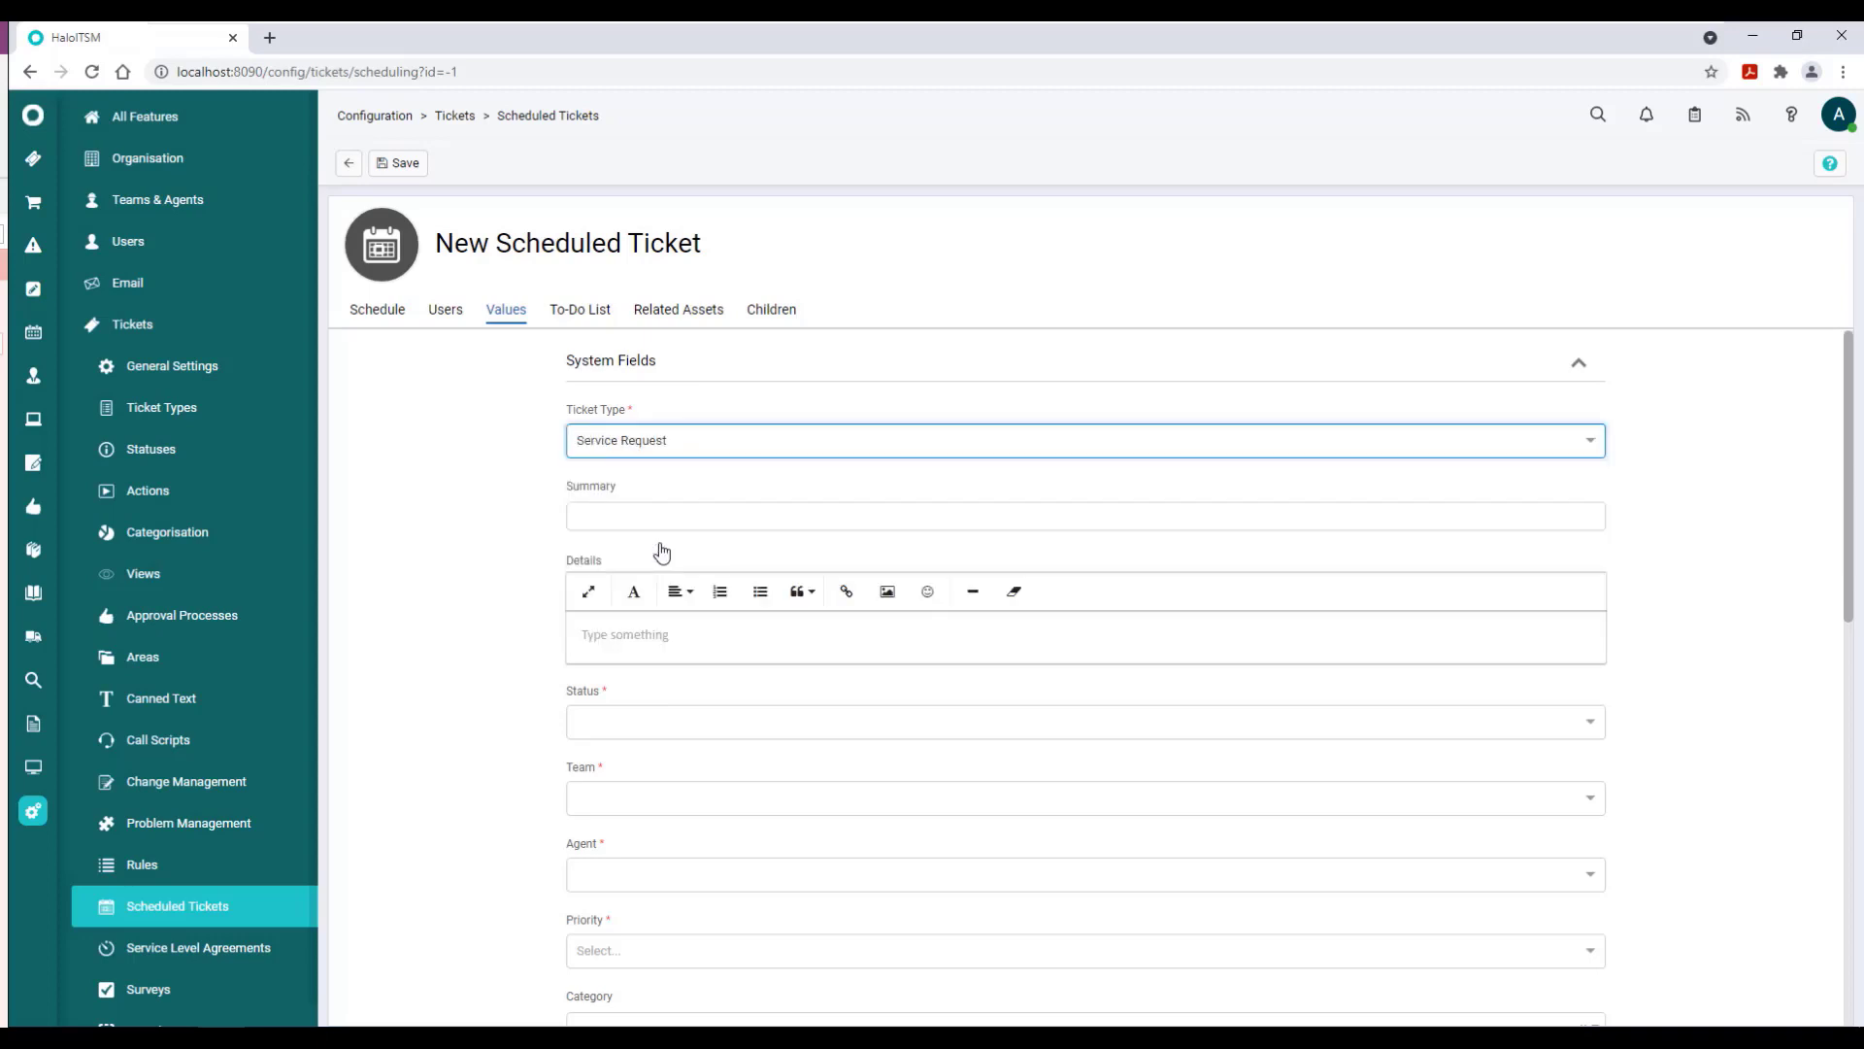
left_click(642, 517)
type("Test servic")
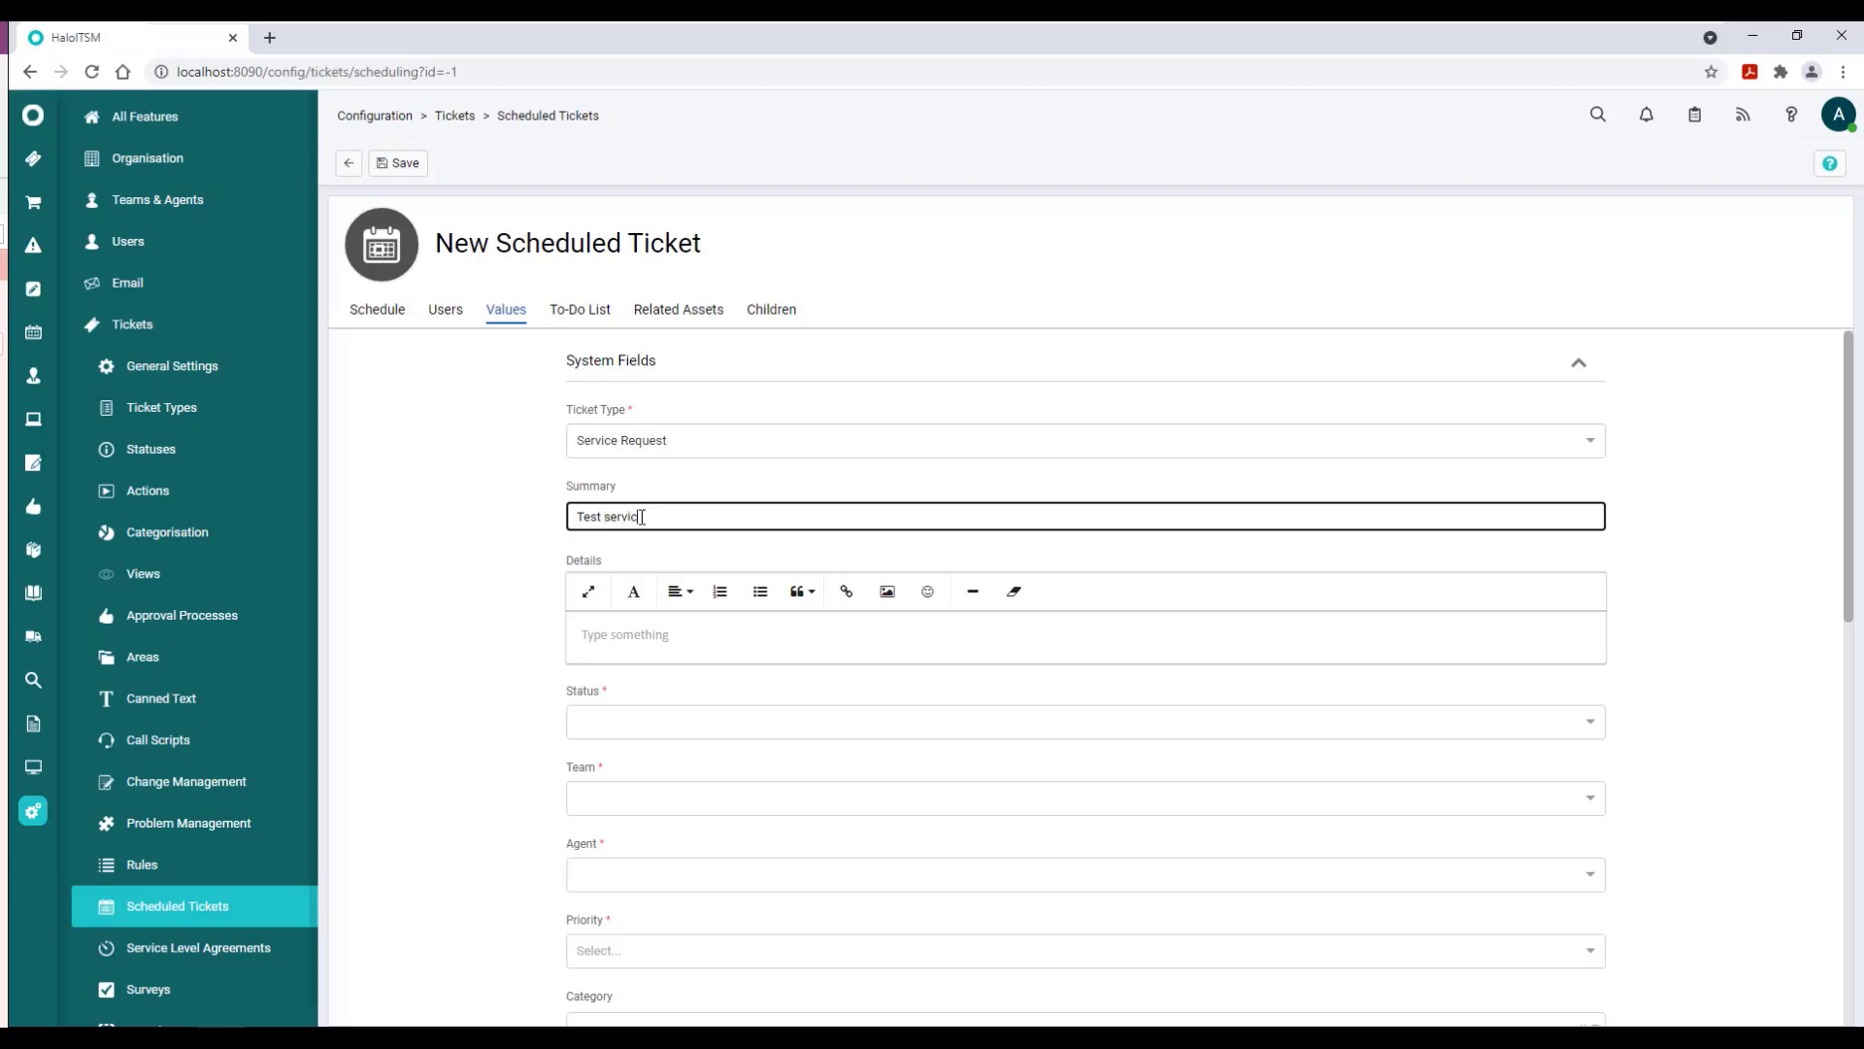
key("BackSpace")
key("BackSpace")
key("BackSpace")
key("BackSpace")
key("BackSpace")
key("BackSpace")
key("BackSpace")
key("BackSpace")
key("BackSpace")
key("BackSpace")
key("BackSpace")
type("SCheduled Service Request")
scroll(517, 811, "down", 2)
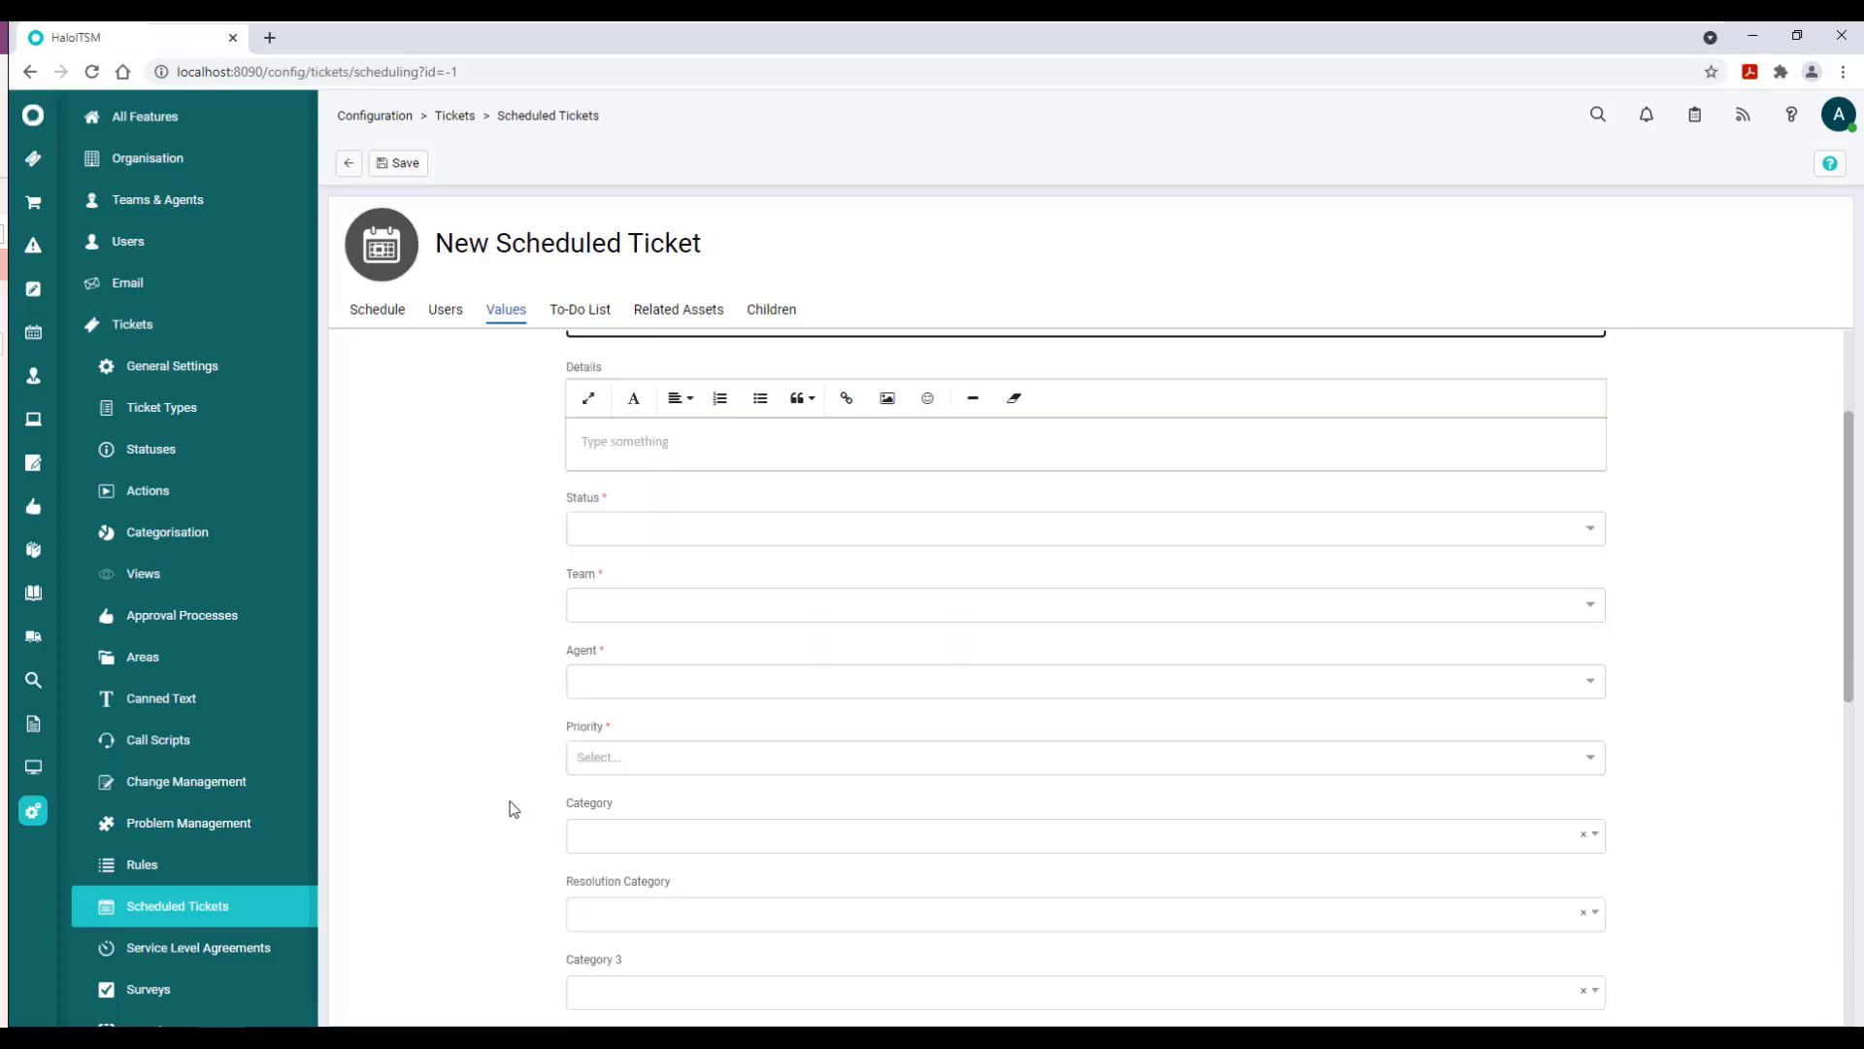
scroll(771, 839, "down", 4)
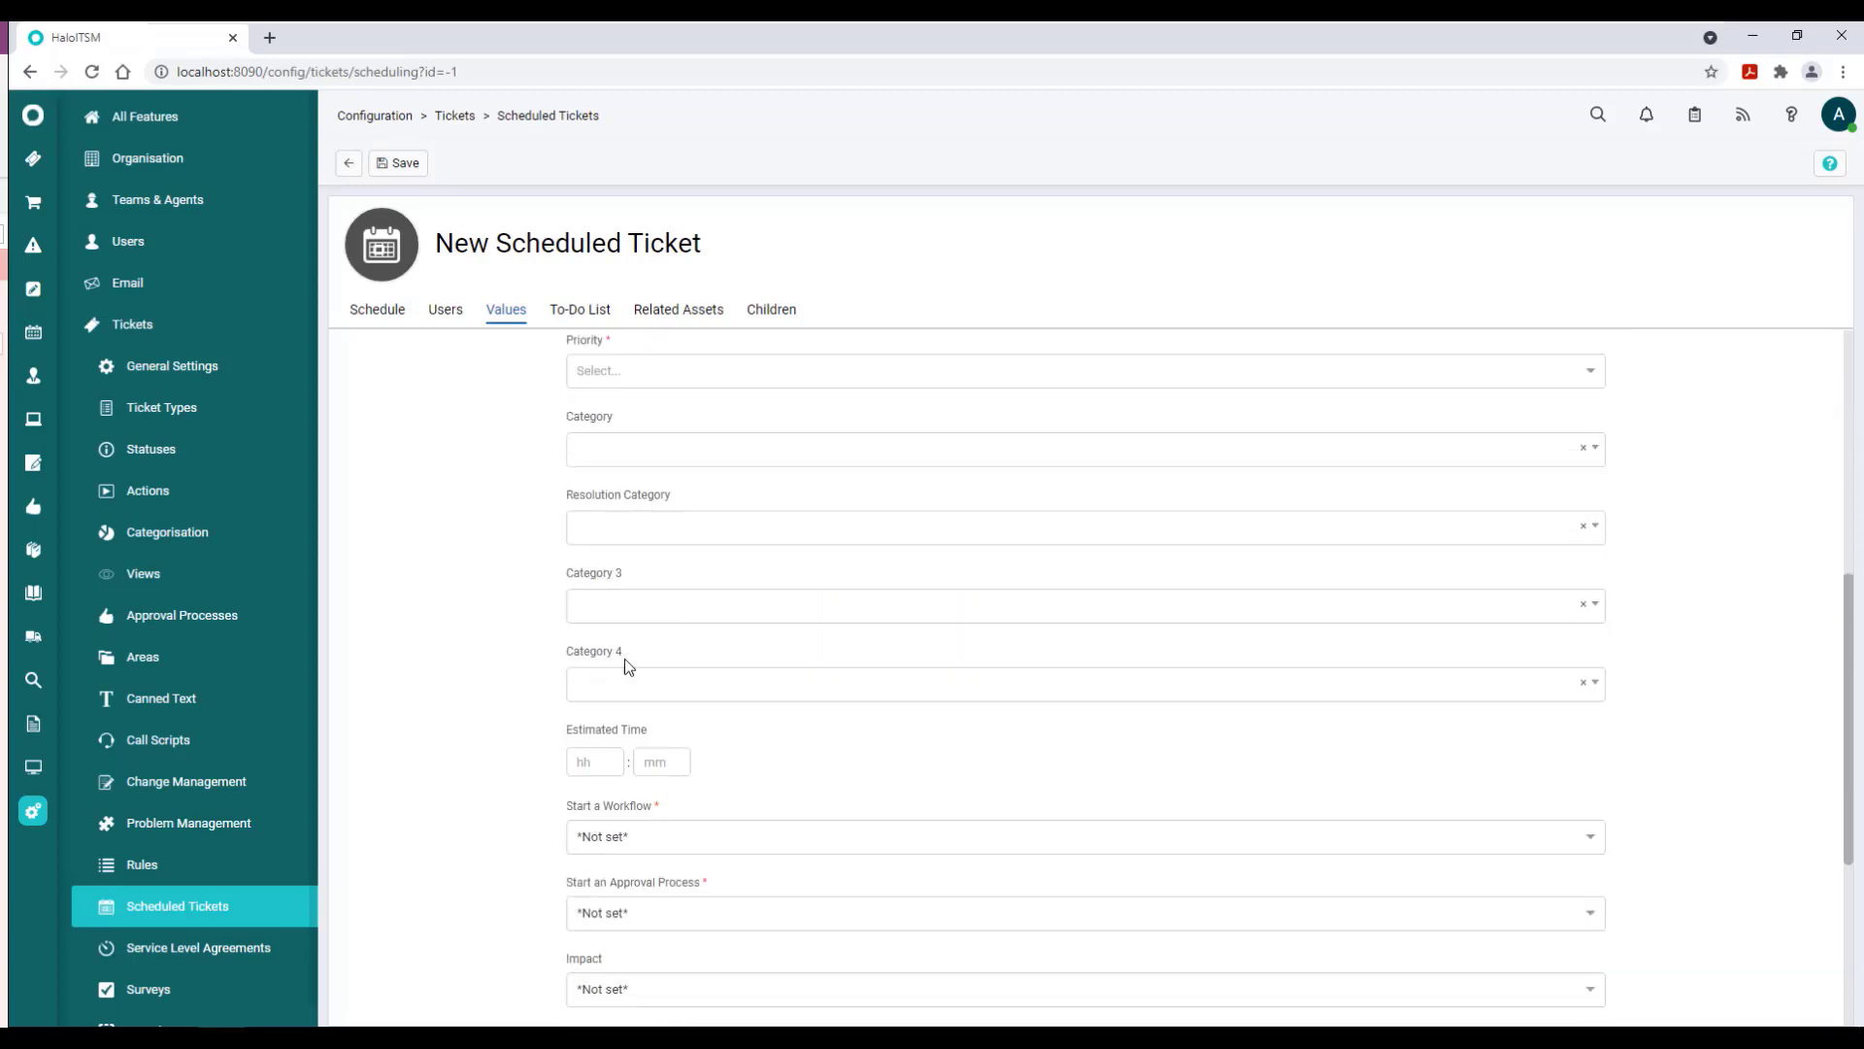
scroll(680, 748, "down", 3)
scroll(709, 776, "down", 1)
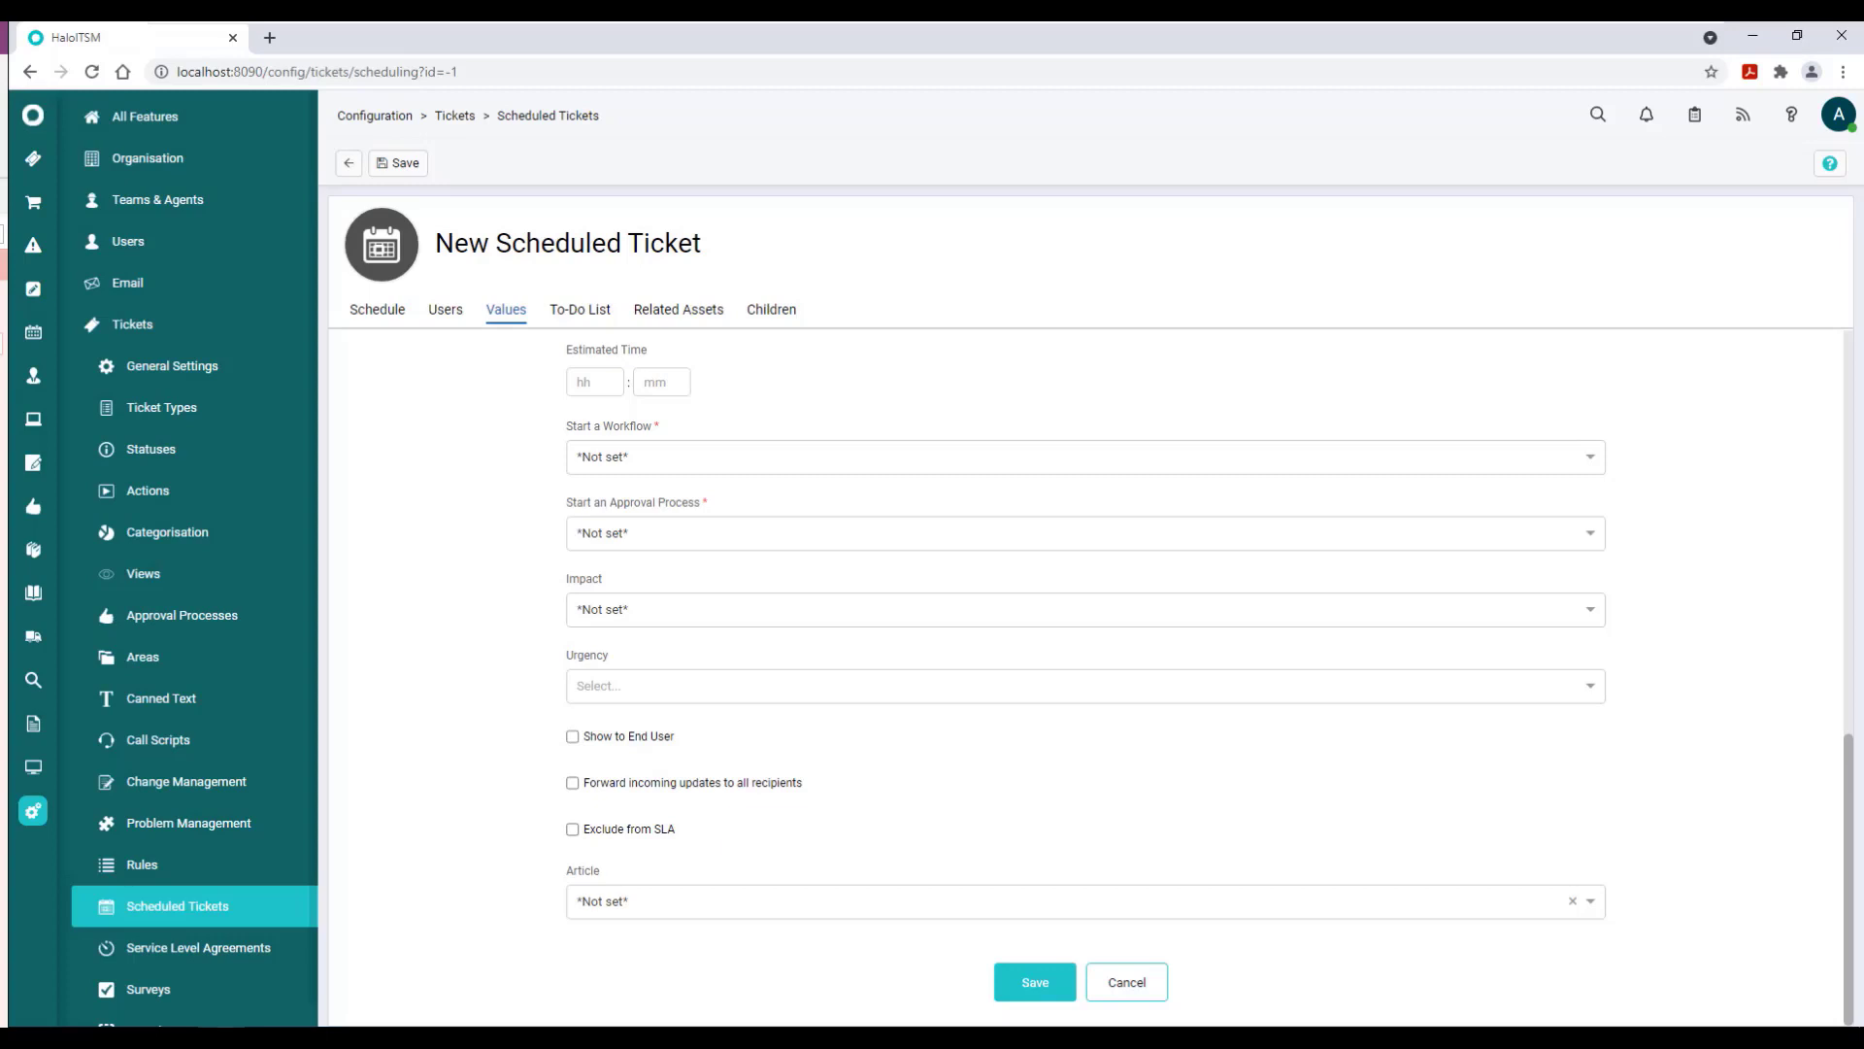
mouse_move(221, 1038)
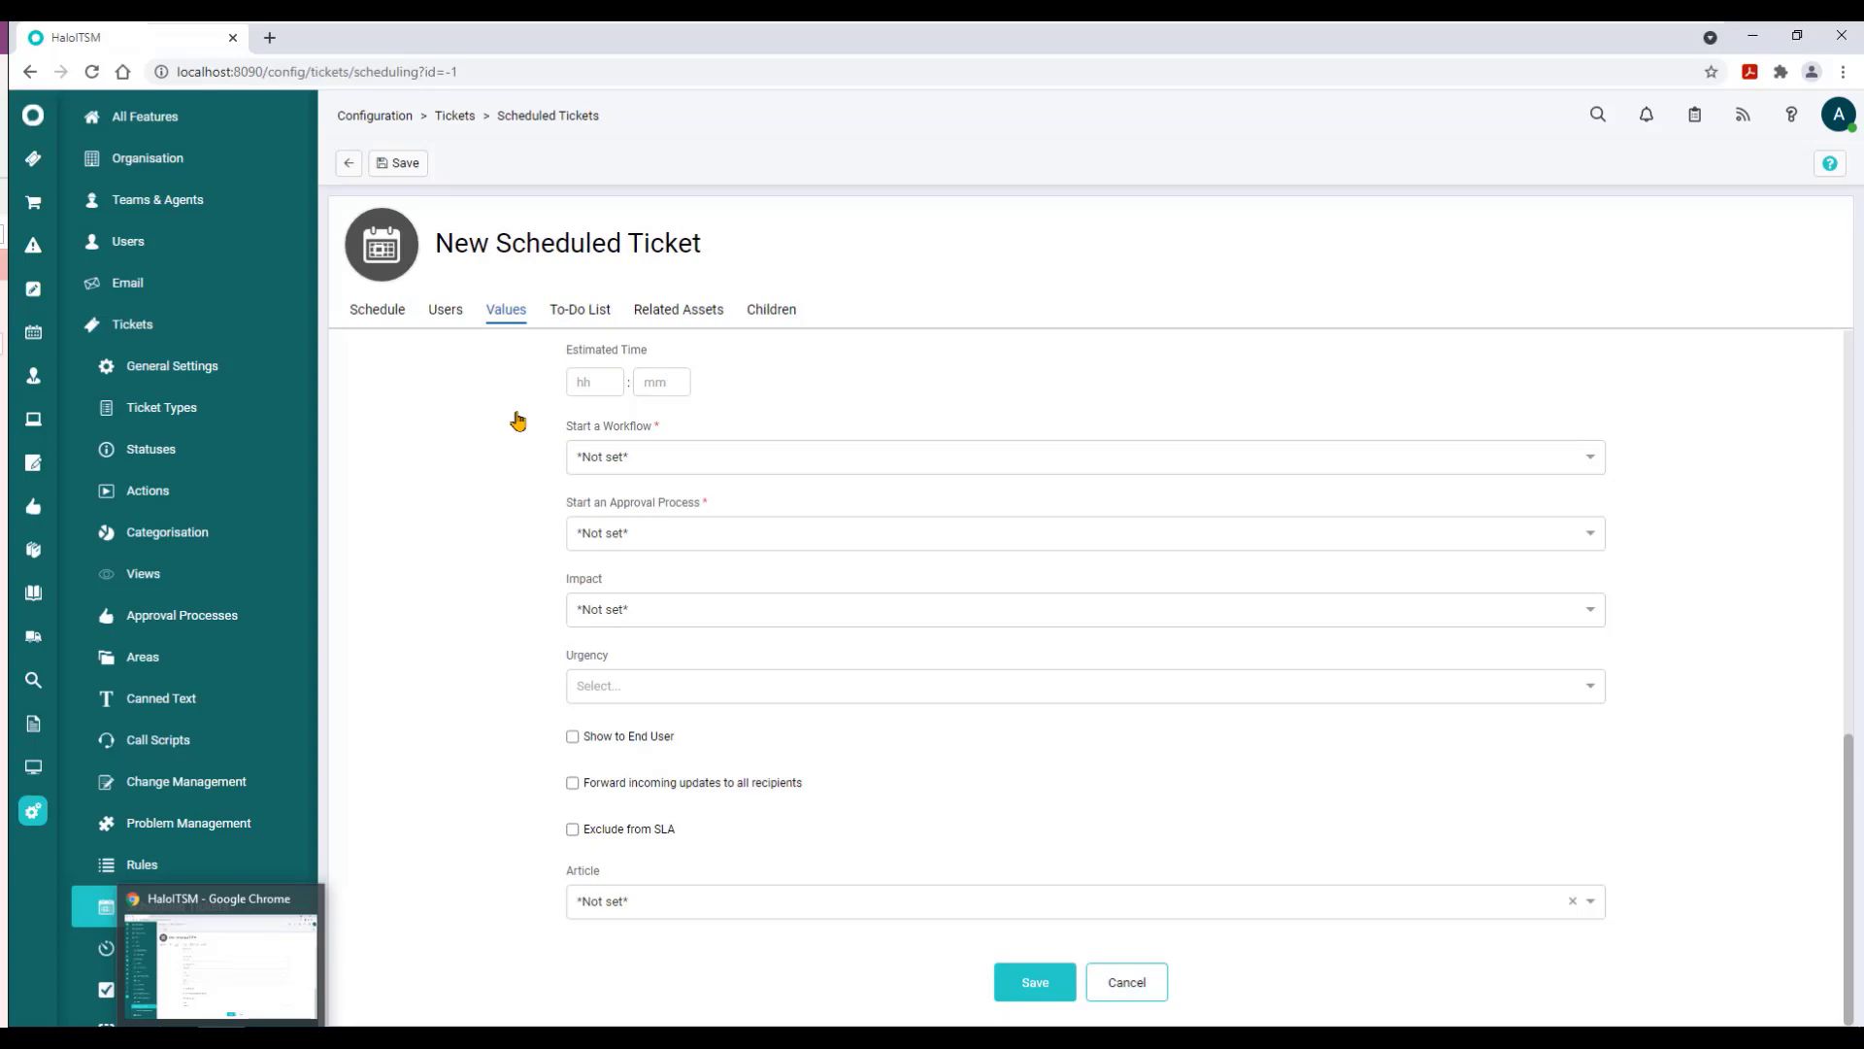
Review the ticket's To-Do List, Related Assets and Children pages.
left_click(574, 316)
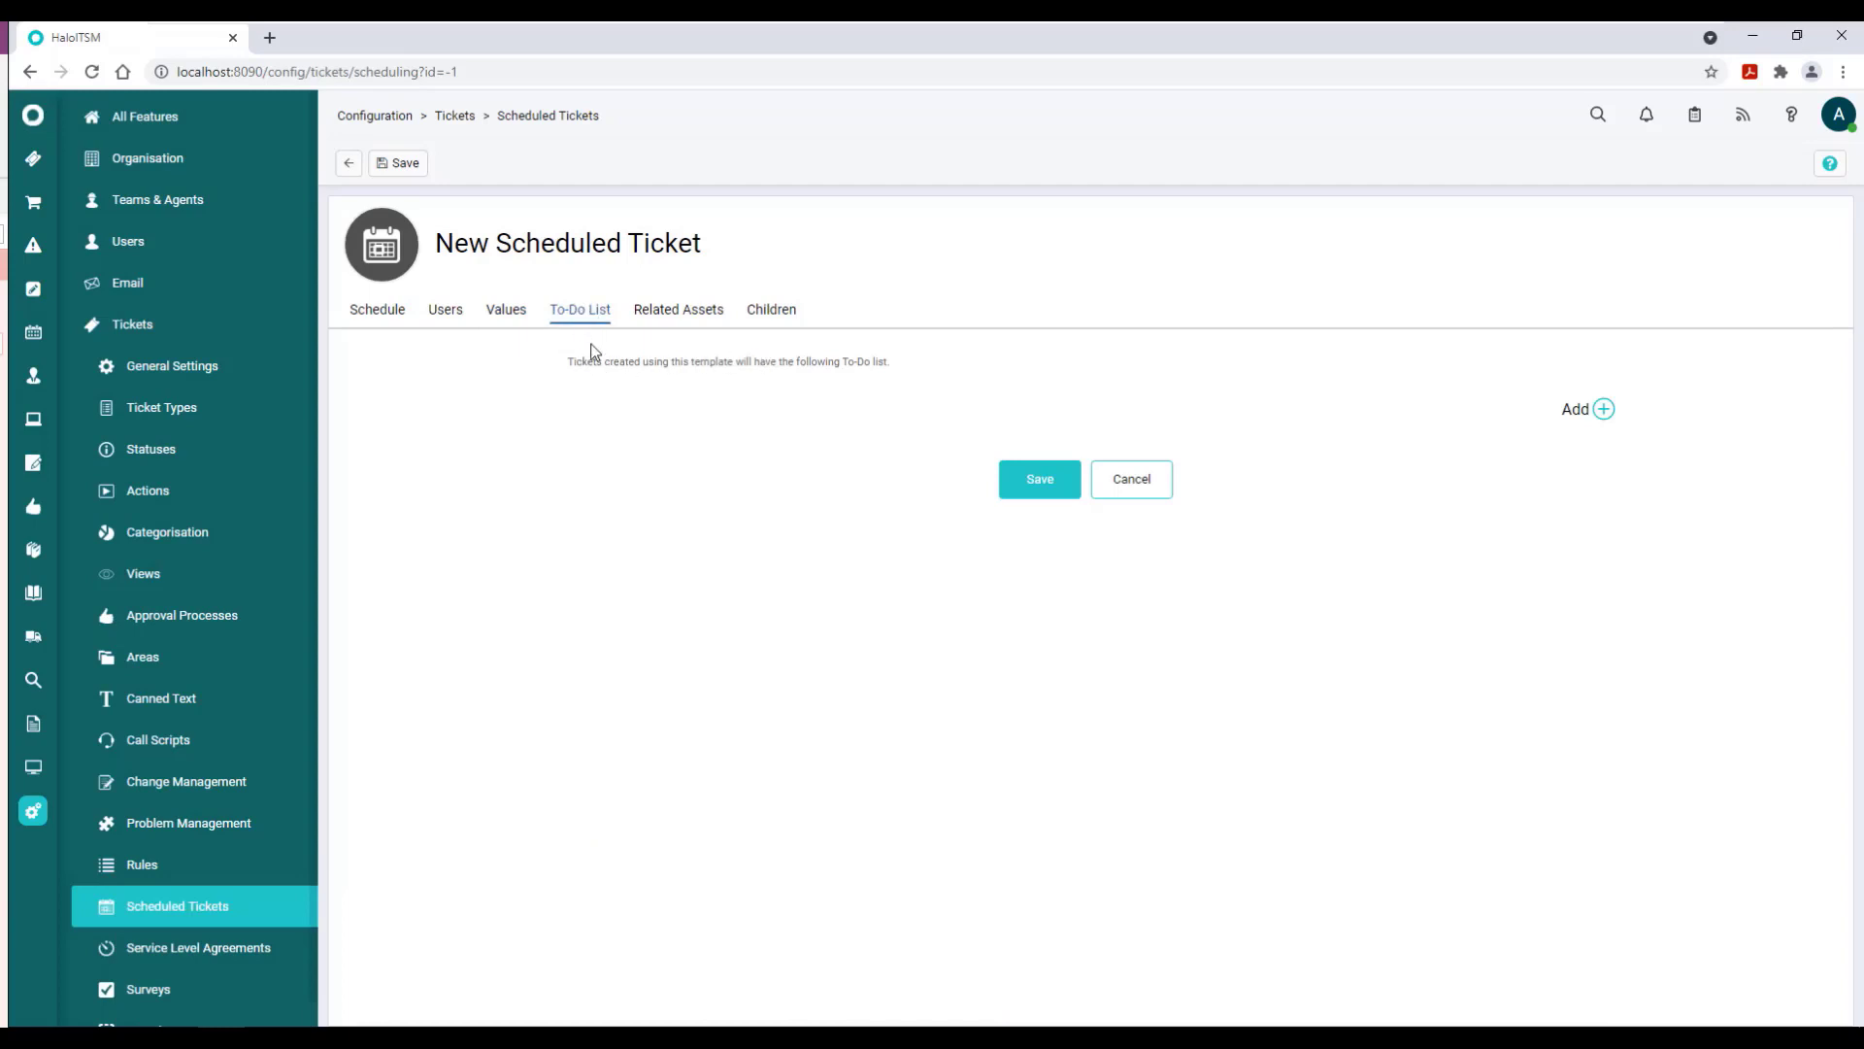
left_click(666, 321)
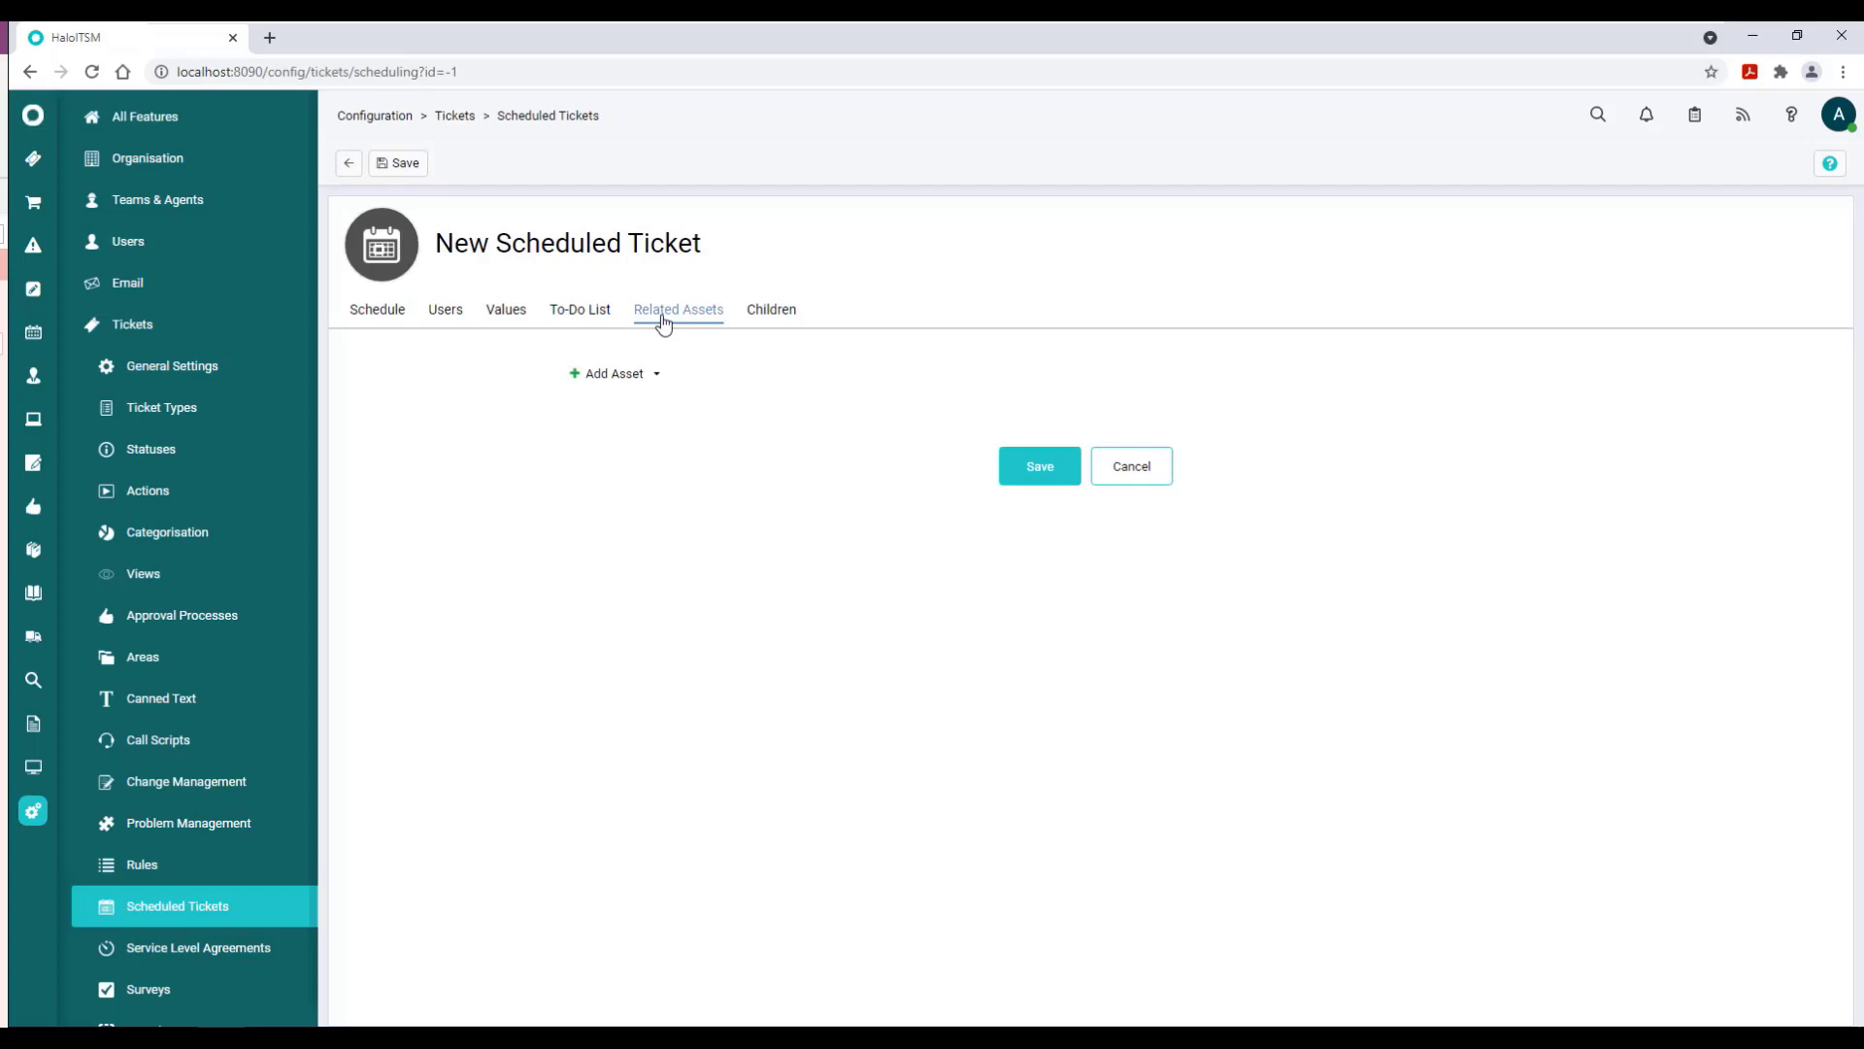
left_click(773, 317)
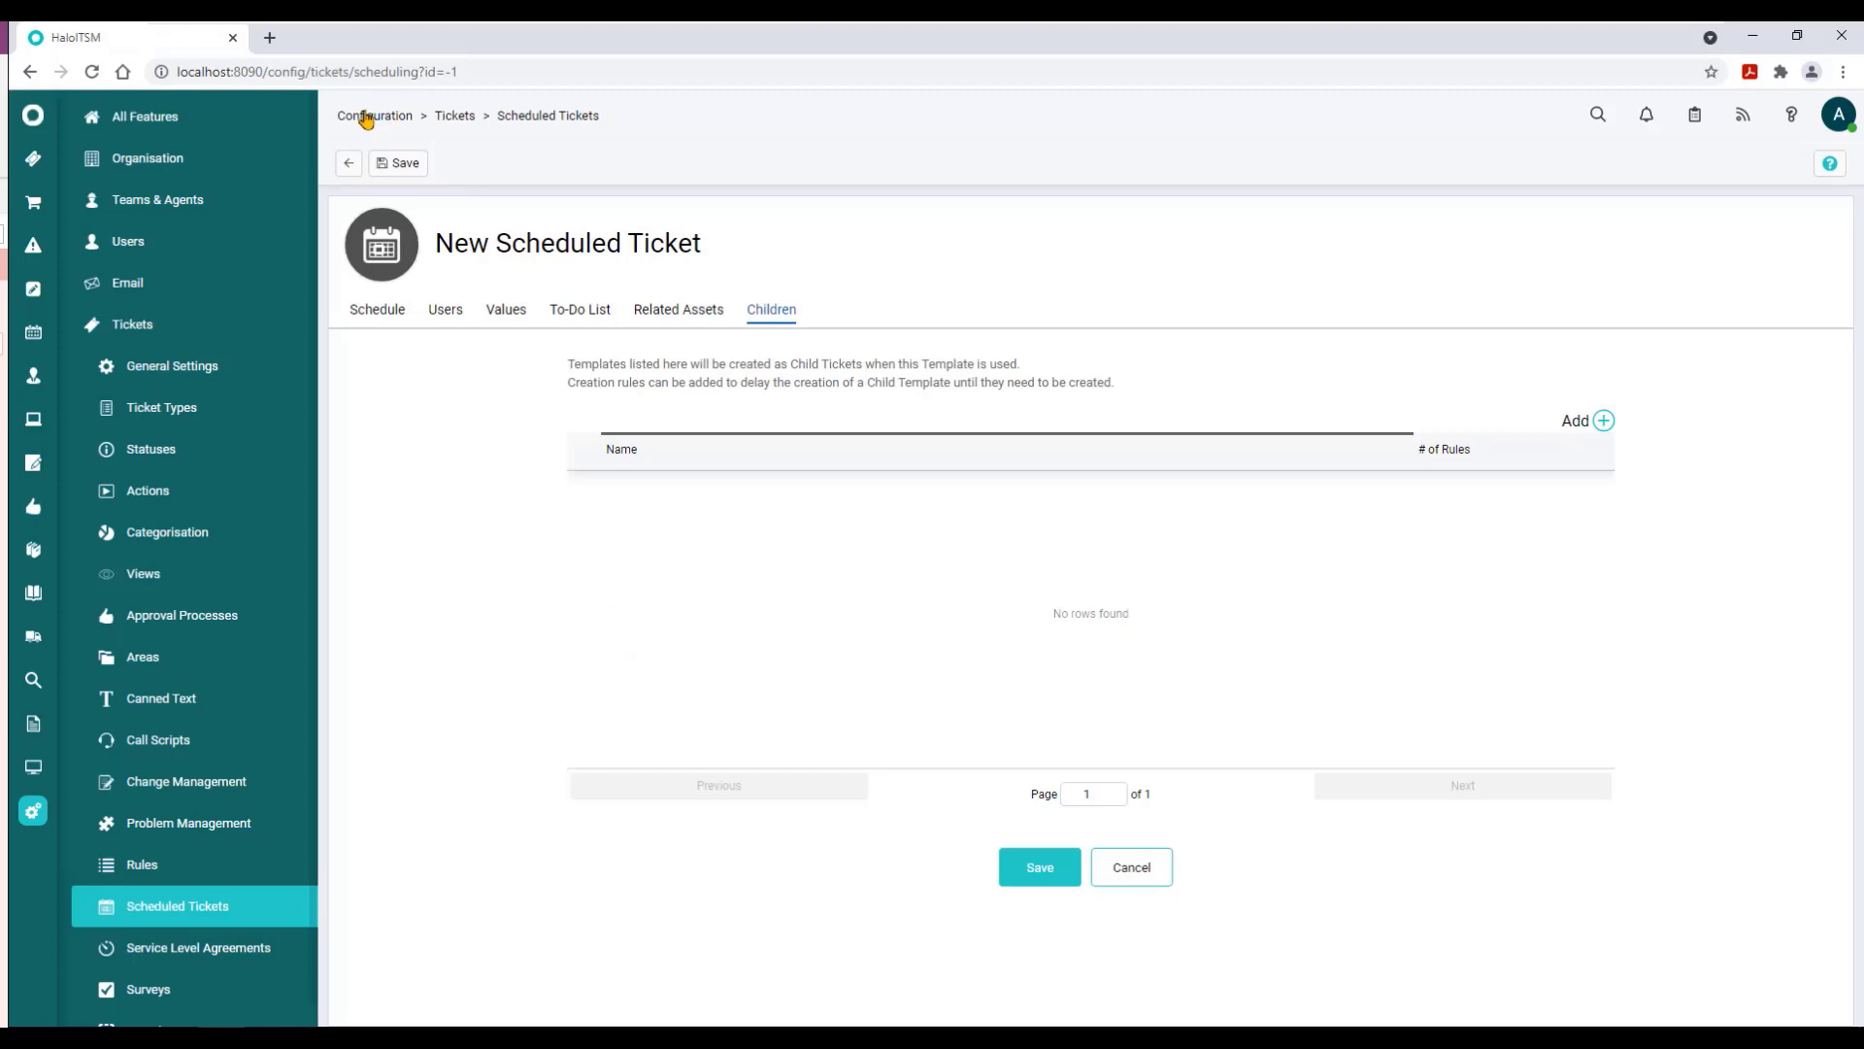
left_click(379, 313)
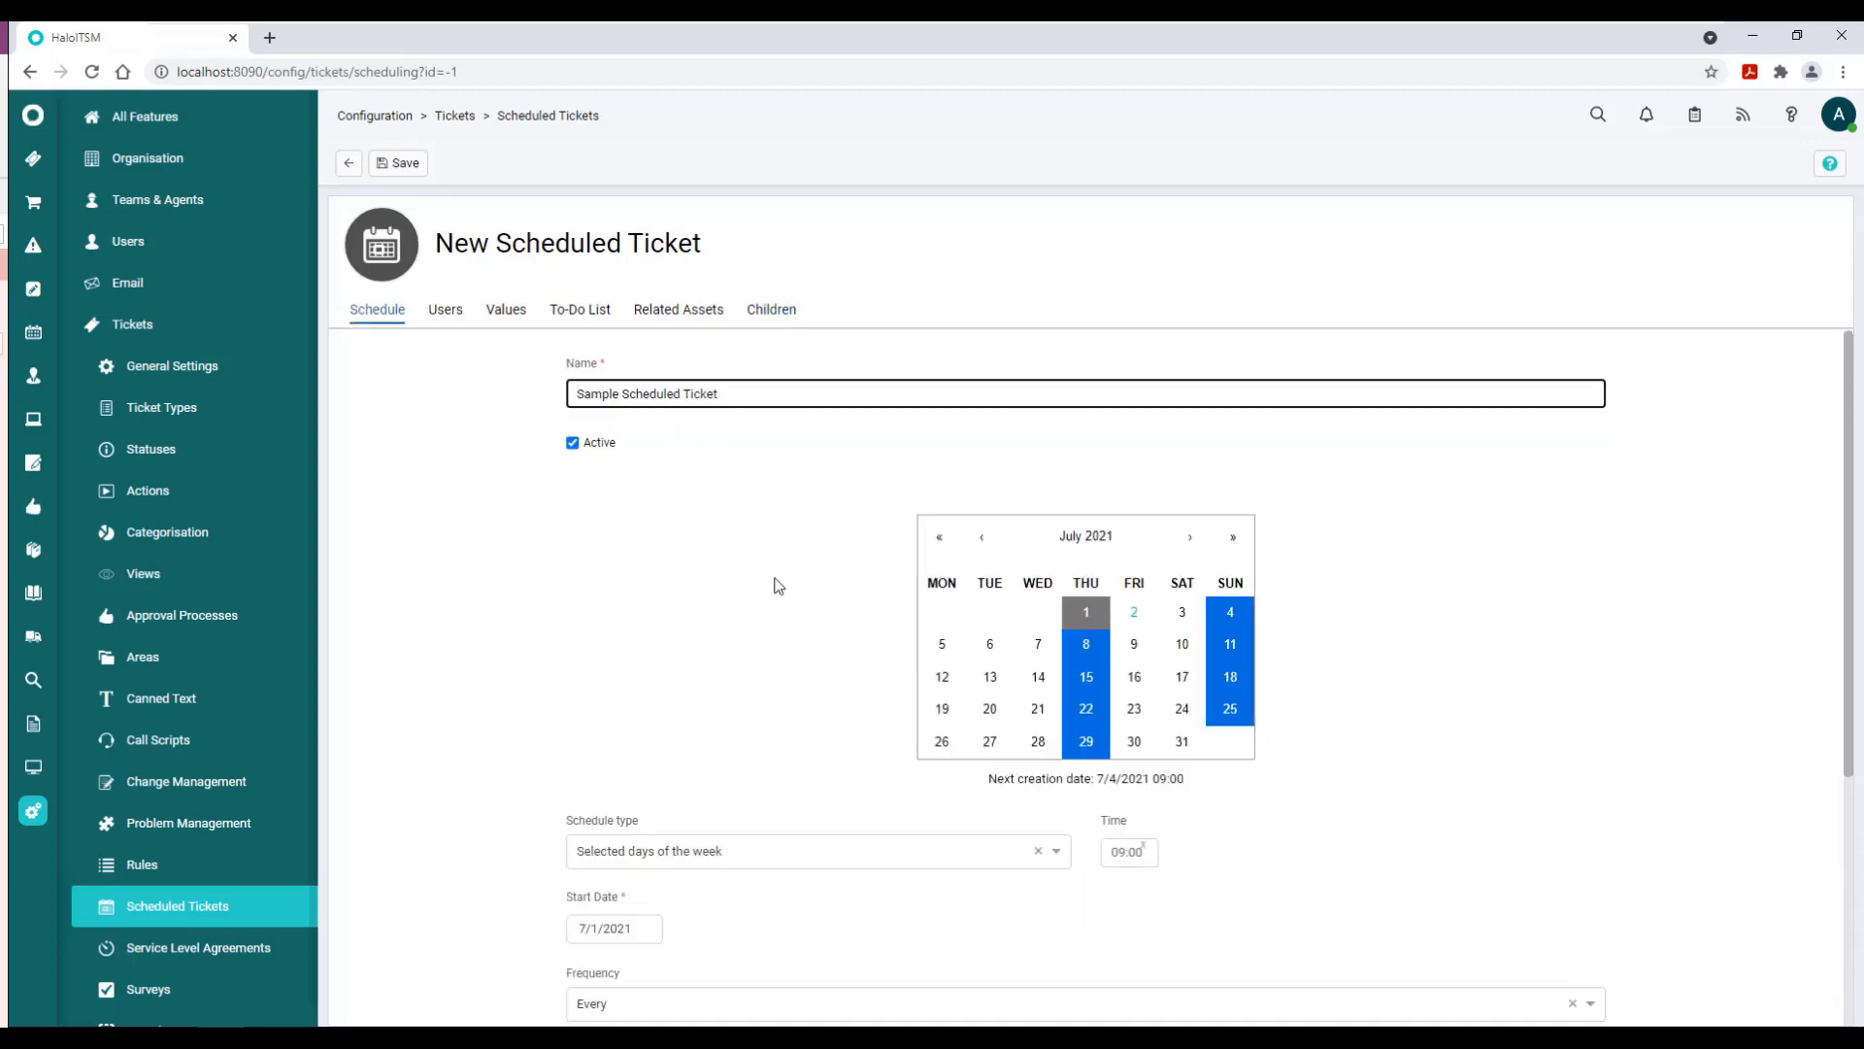